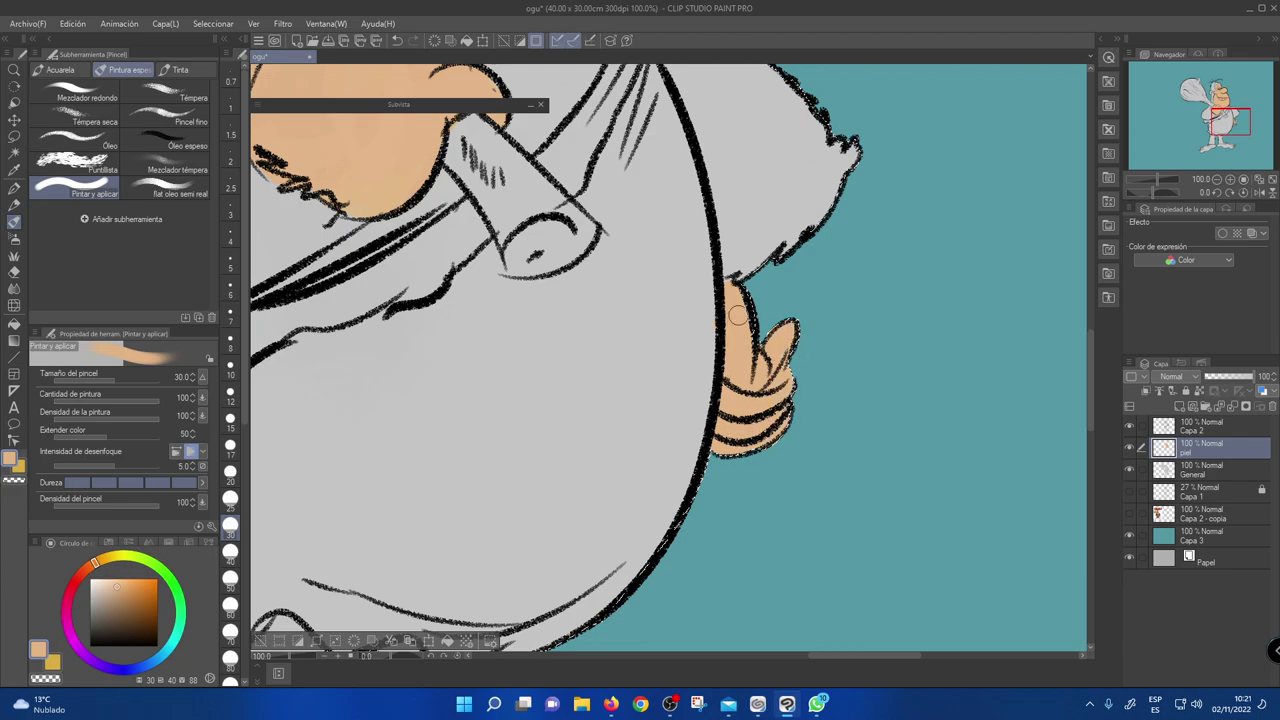
- Paint both feet, toes included, with the skin tone on the piel layer
scroll(775, 245, "down", 4)
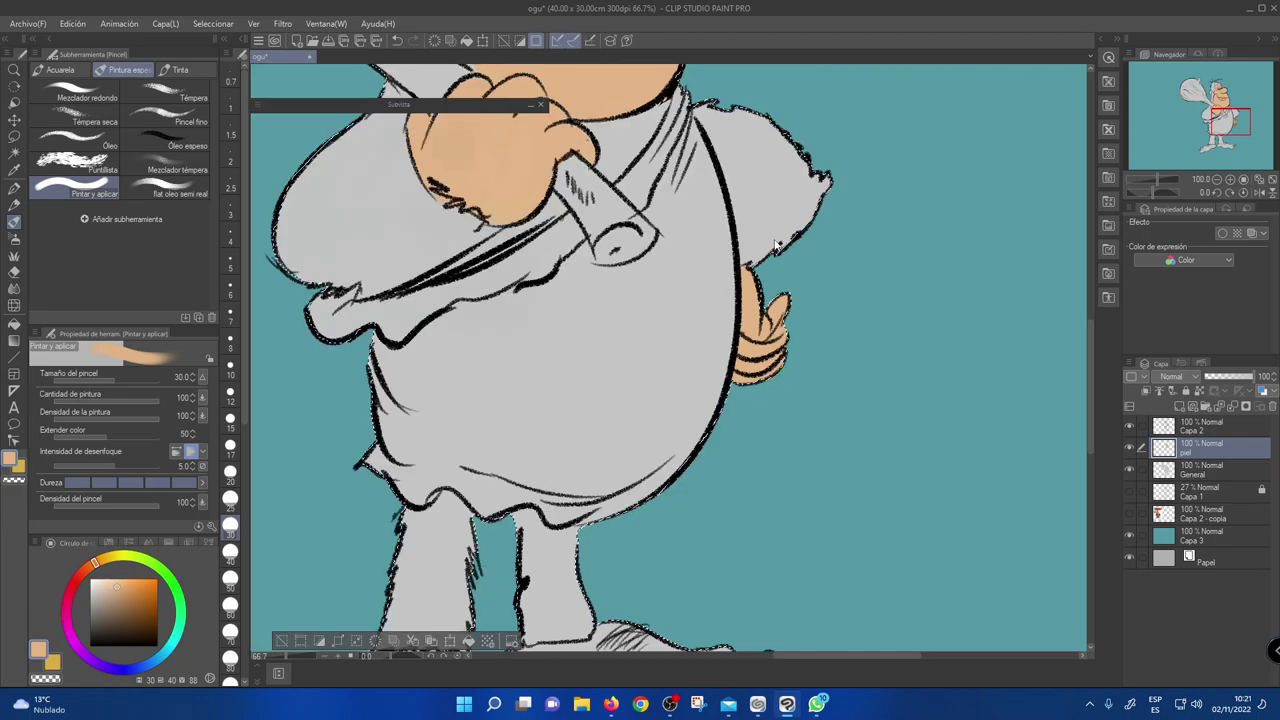
left_click_drag(634, 302, 697, 365)
left_click_drag(653, 510, 680, 389)
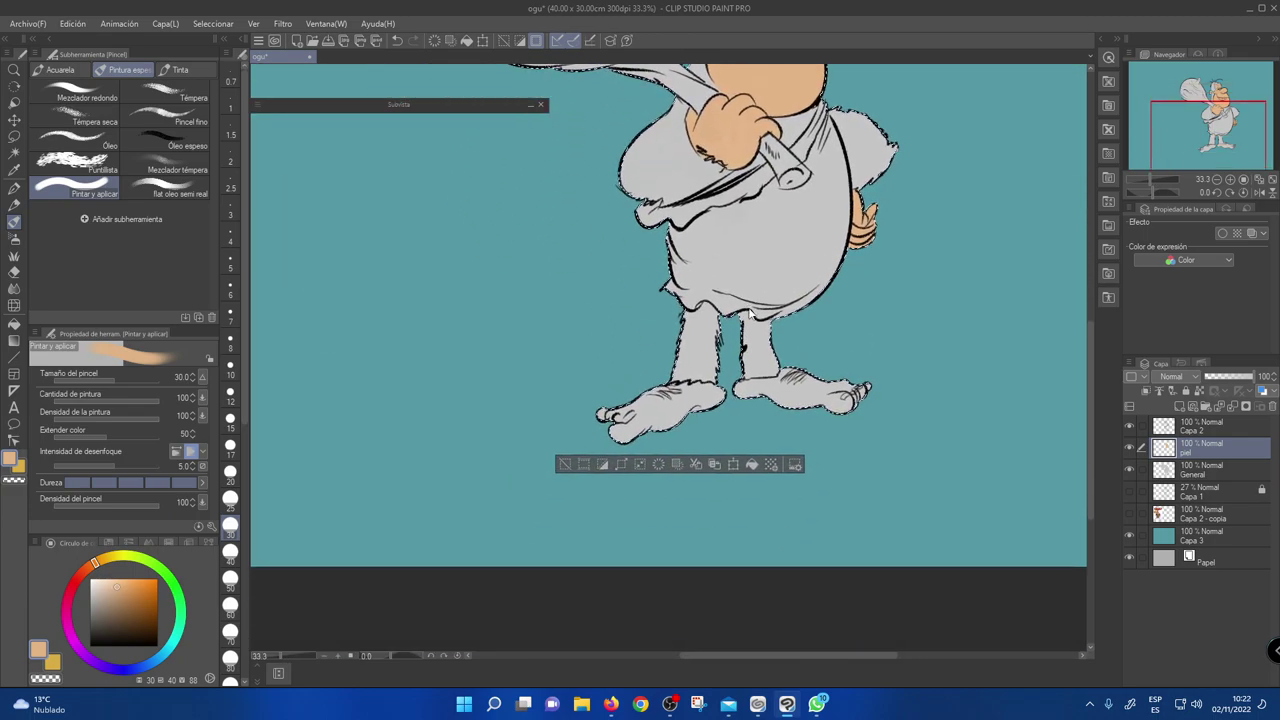
scroll(718, 352, "up", 3)
mouse_move(688, 326)
left_mouse_down()
mouse_move(568, 368)
mouse_move(541, 393)
mouse_move(418, 423)
mouse_move(518, 408)
mouse_move(507, 452)
mouse_move(530, 422)
mouse_move(518, 435)
mouse_move(568, 421)
mouse_move(565, 467)
mouse_move(709, 377)
mouse_move(650, 451)
mouse_move(679, 399)
mouse_move(692, 409)
mouse_move(765, 395)
left_mouse_up()
mouse_move(581, 438)
left_mouse_down()
mouse_move(600, 360)
mouse_move(669, 356)
mouse_move(645, 394)
mouse_move(579, 419)
mouse_move(728, 365)
mouse_move(655, 333)
mouse_move(754, 327)
mouse_move(789, 356)
mouse_move(670, 353)
mouse_move(741, 361)
mouse_move(645, 375)
left_mouse_up()
mouse_move(645, 336)
left_mouse_down()
mouse_move(682, 345)
mouse_move(641, 327)
mouse_move(735, 319)
mouse_move(660, 325)
mouse_move(769, 300)
mouse_move(771, 288)
mouse_move(654, 343)
mouse_move(706, 335)
mouse_move(692, 375)
mouse_move(760, 388)
mouse_move(978, 290)
mouse_move(1004, 299)
mouse_move(1009, 321)
mouse_move(951, 404)
mouse_move(994, 390)
mouse_move(909, 375)
mouse_move(875, 390)
mouse_move(903, 416)
mouse_move(828, 380)
mouse_move(768, 387)
mouse_move(733, 366)
left_mouse_up()
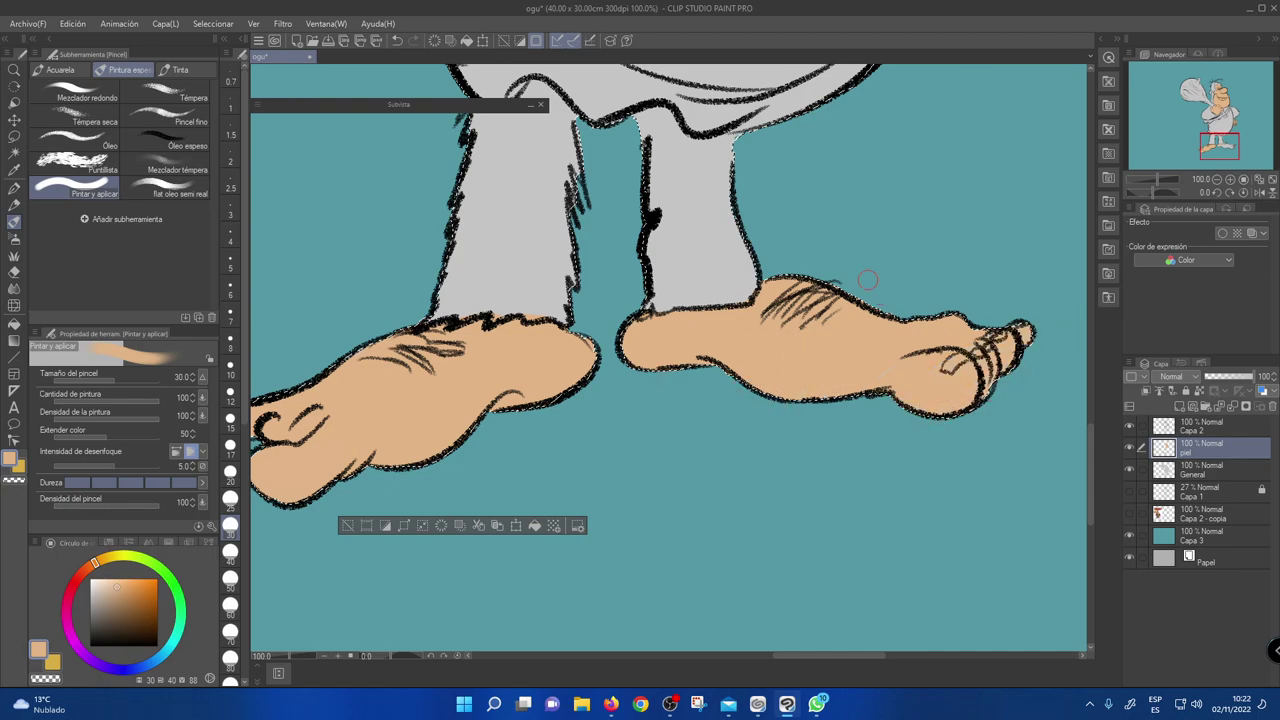
- Clear the selection, hide the Capa 2 and General layers, and check the piel layer's painted area by selecting its contents
scroll(978, 280, "down", 4)
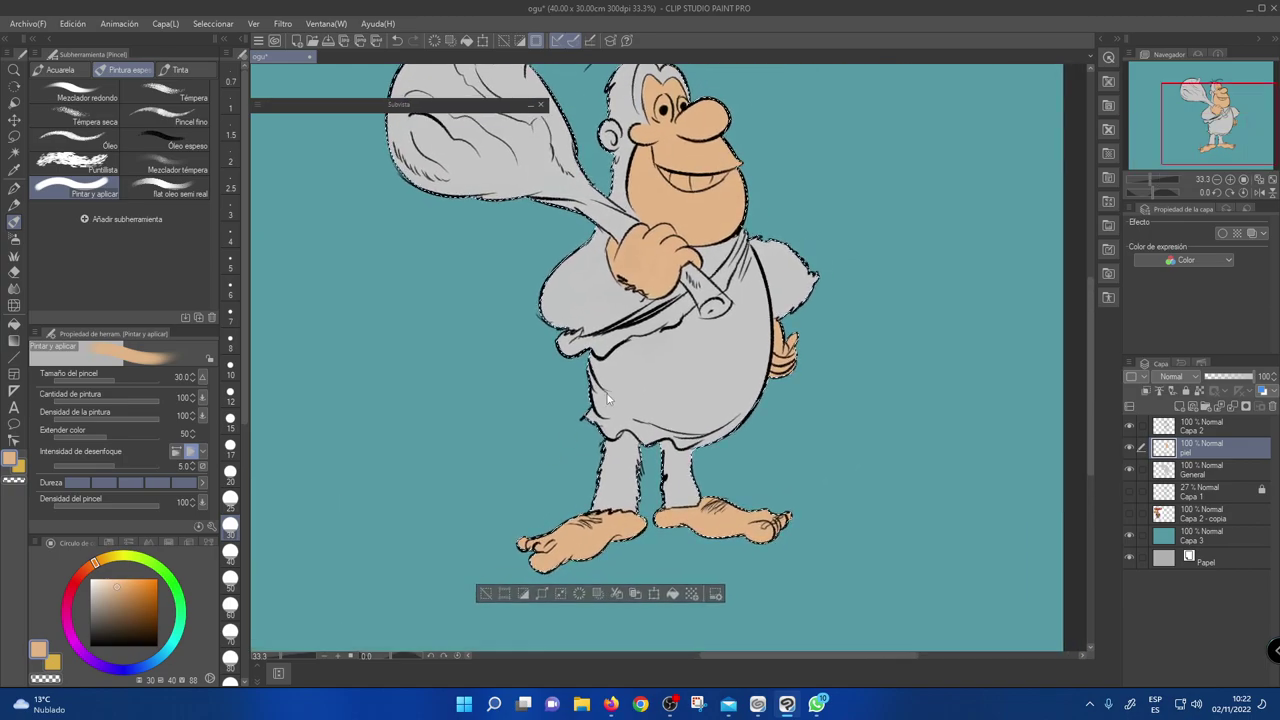
left_click_drag(697, 305, 646, 348)
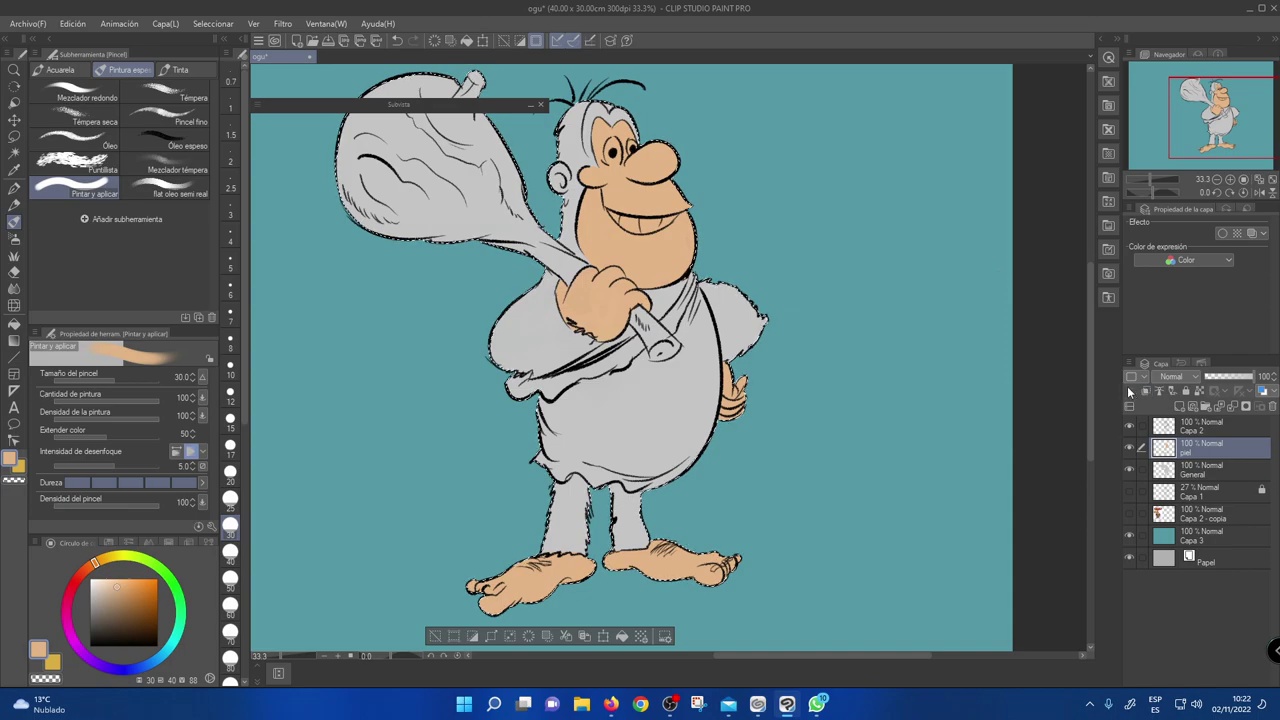
key("ctrl+d")
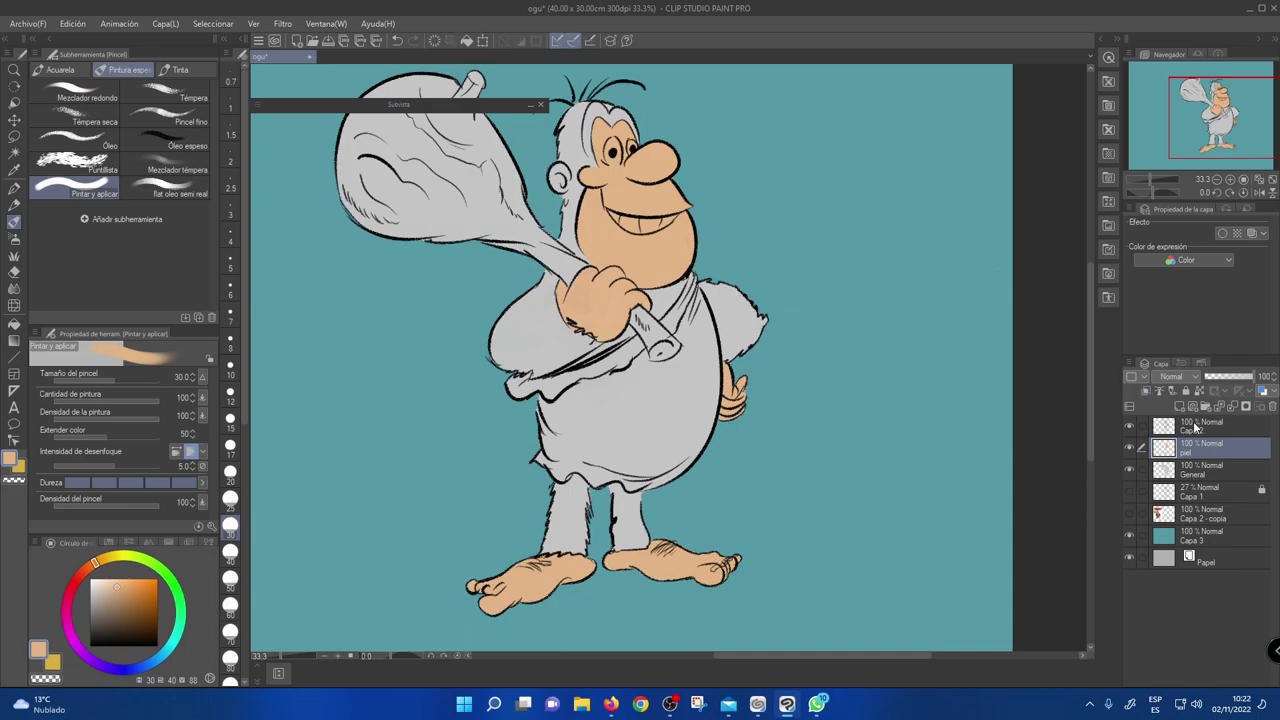
left_click(1130, 428)
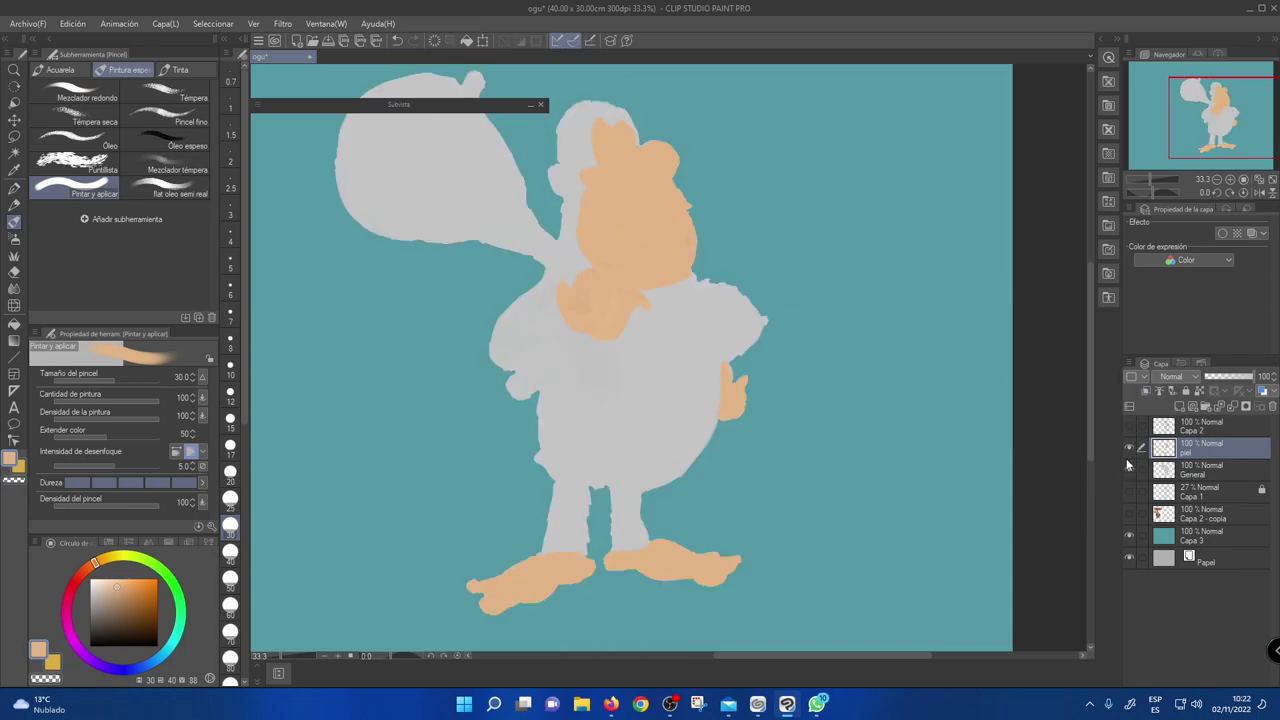
left_click(1127, 462)
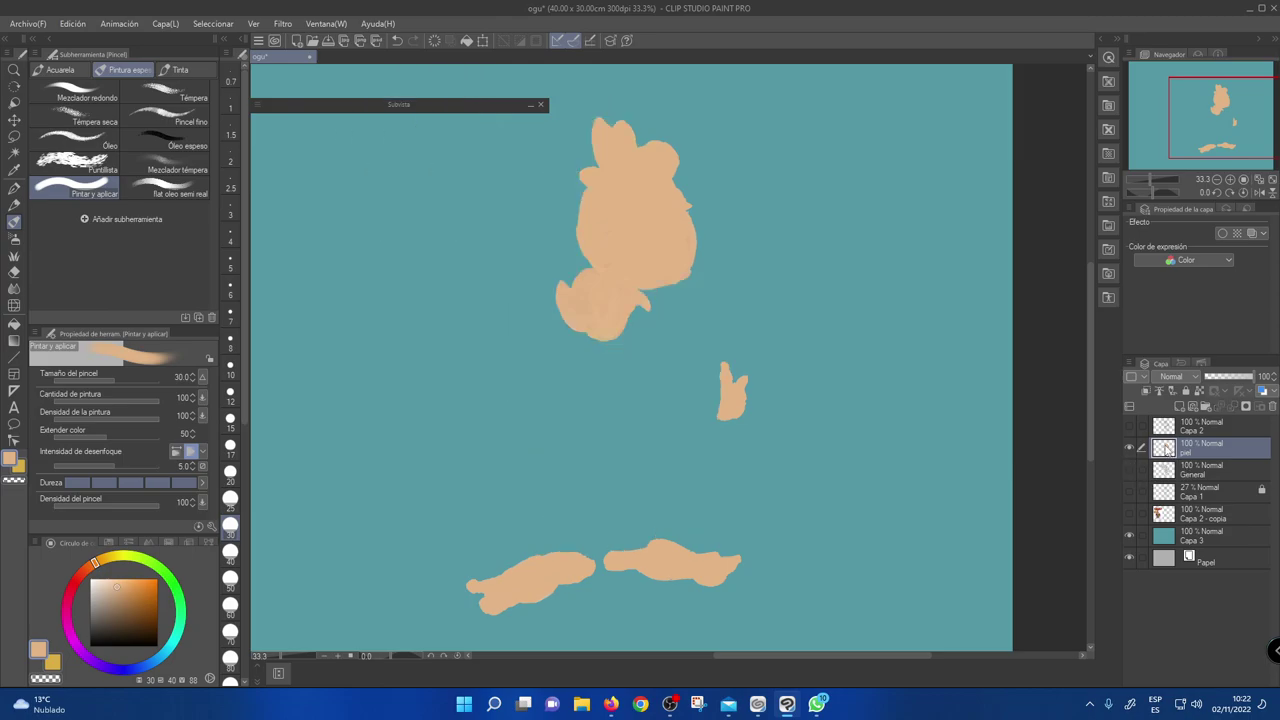
left_click(1165, 448, "ctrl")
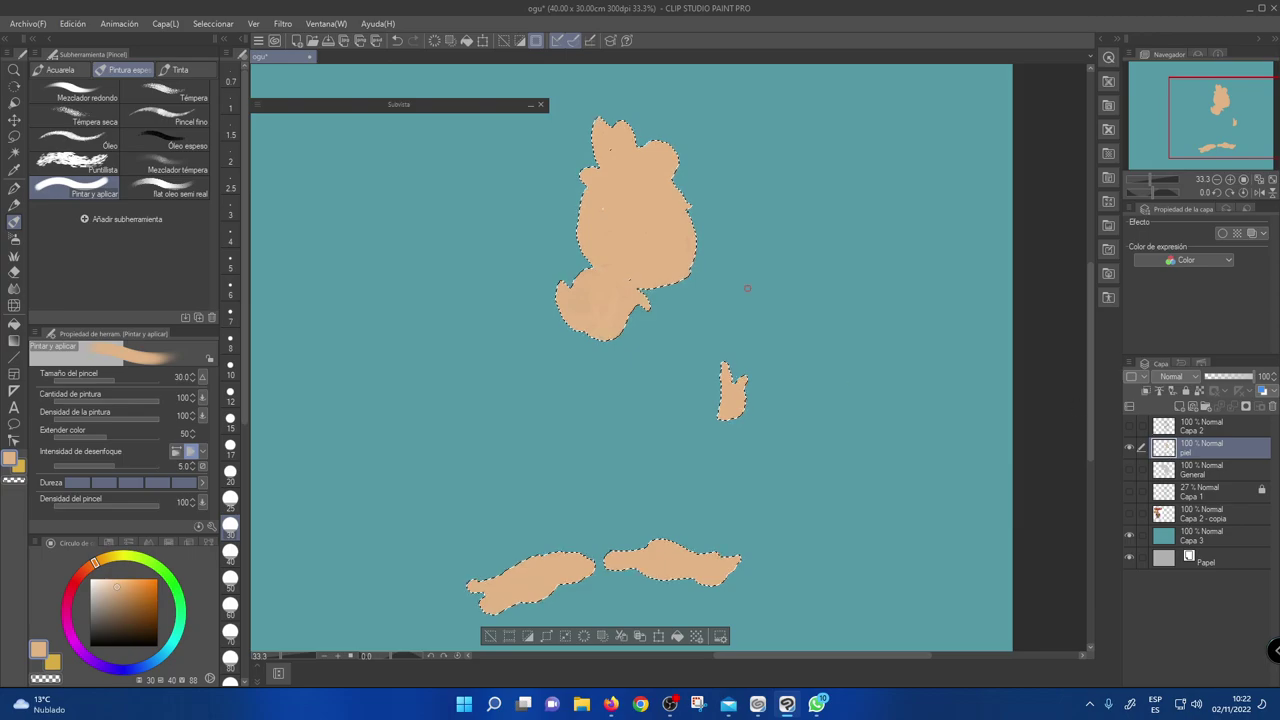
key("ctrl+d")
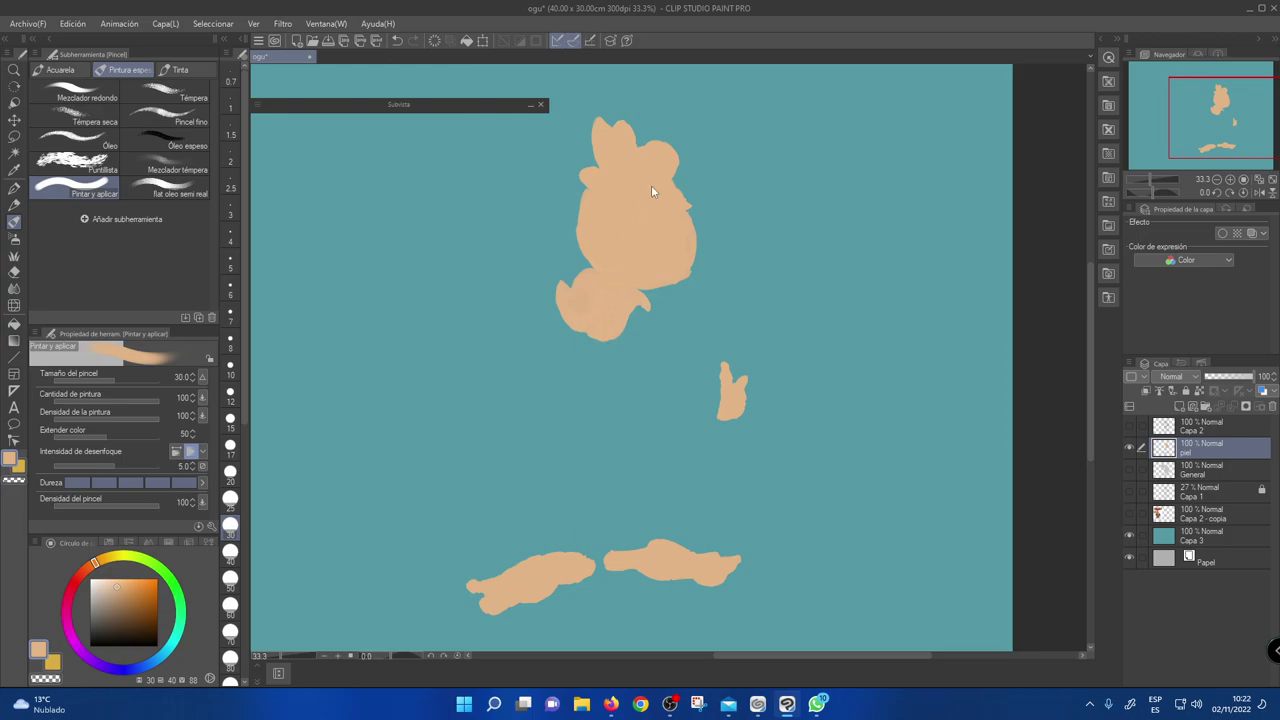
- Inspect the isolated skin areas from head to feet and paint over the small gaps in the face with the skin tone
scroll(652, 187, "up", 3)
left_click_drag(677, 283, 689, 359)
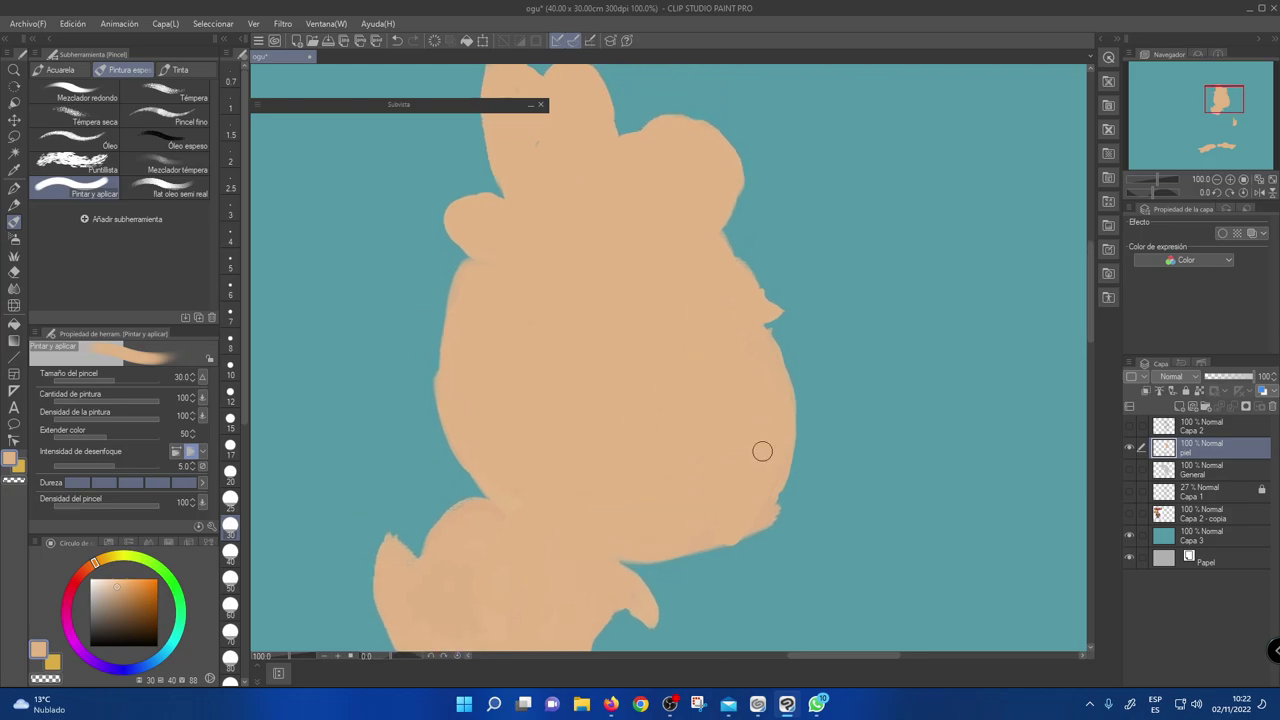
left_click_drag(617, 323, 664, 455)
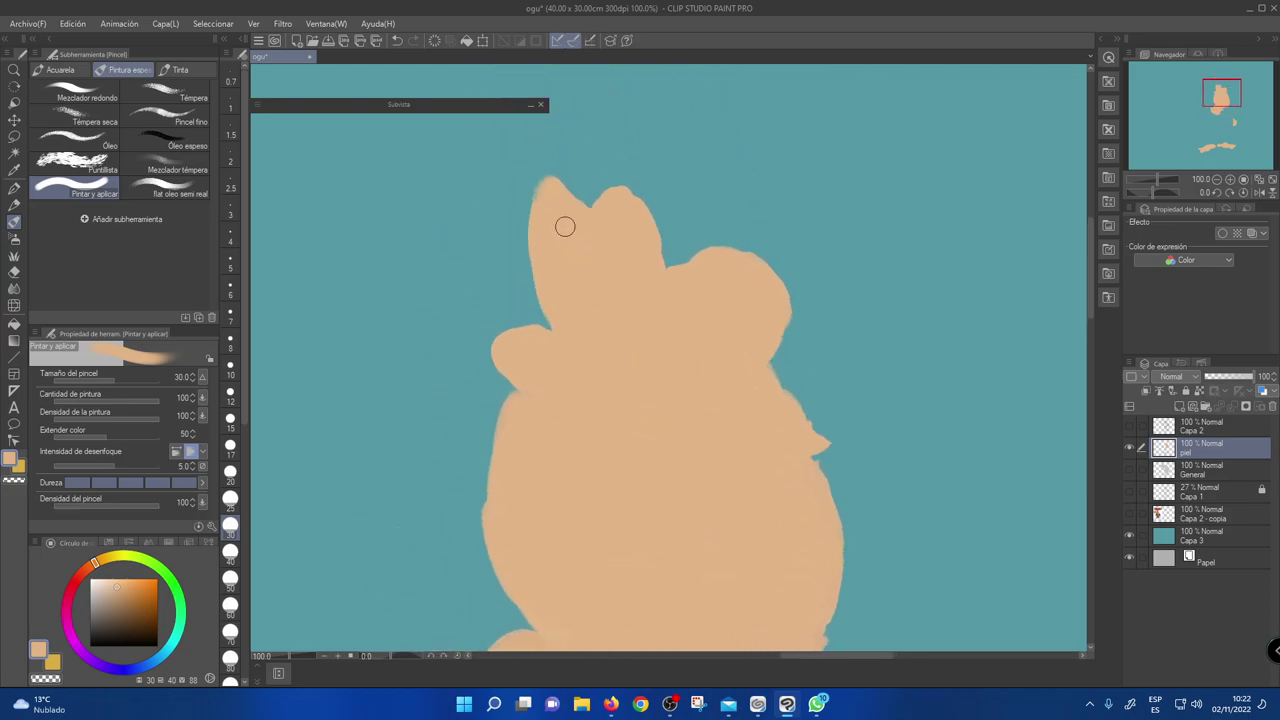
left_click_drag(680, 403, 619, 137)
mouse_move(566, 341)
left_mouse_down()
mouse_move(554, 346)
mouse_move(568, 338)
left_mouse_up()
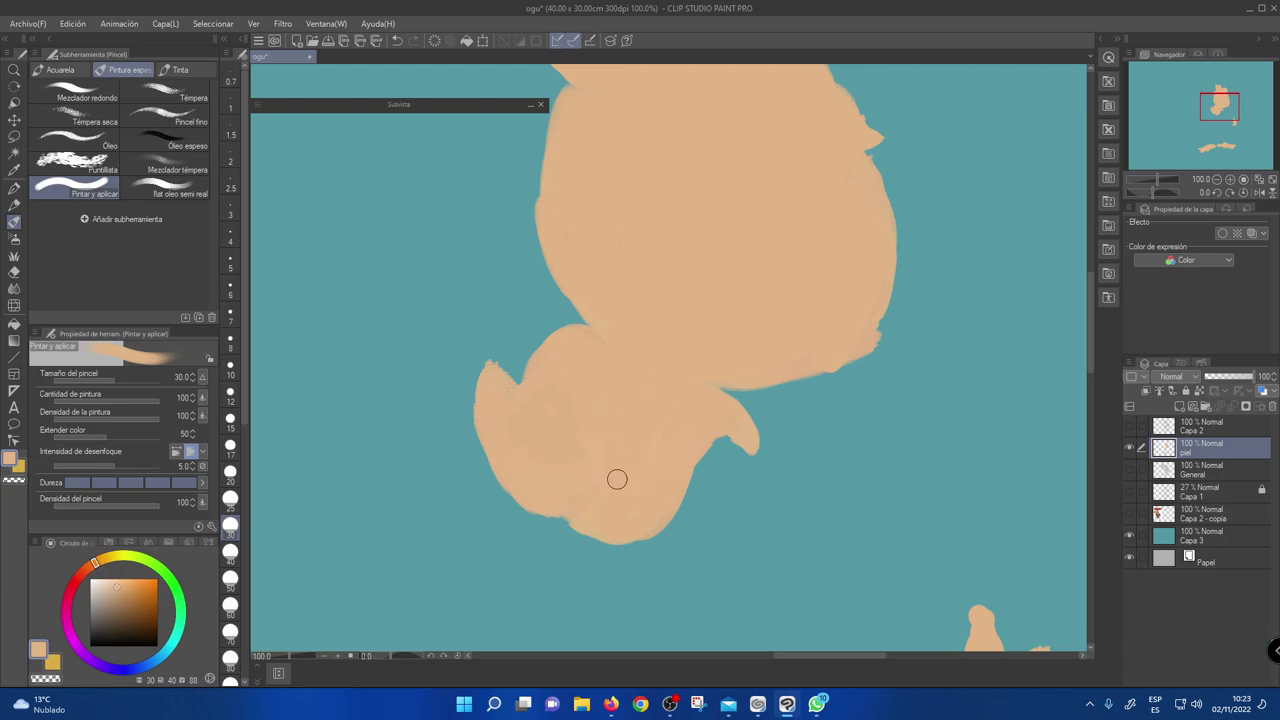
left_click_drag(626, 431, 611, 268)
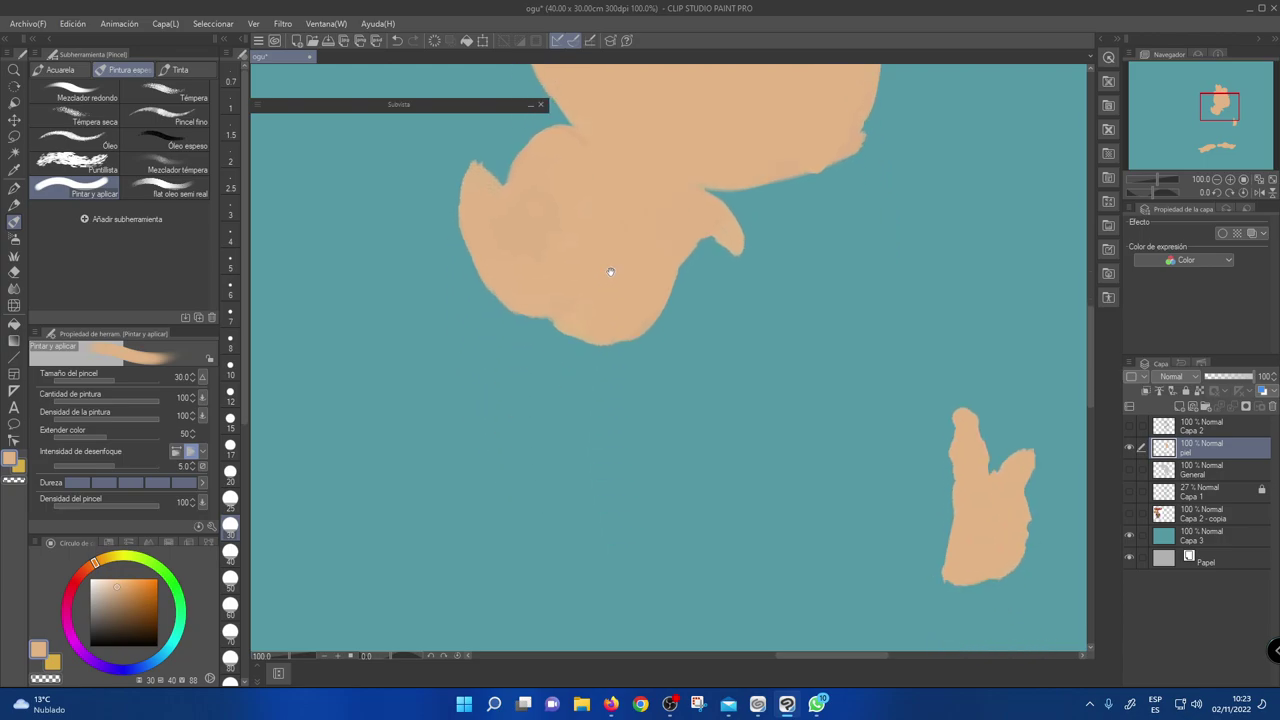
left_click_drag(672, 525, 614, 331)
left_click_drag(645, 449, 674, 206)
left_click_drag(640, 424, 757, 266)
mouse_move(573, 434)
left_mouse_down()
mouse_move(655, 342)
mouse_move(491, 386)
left_mouse_up()
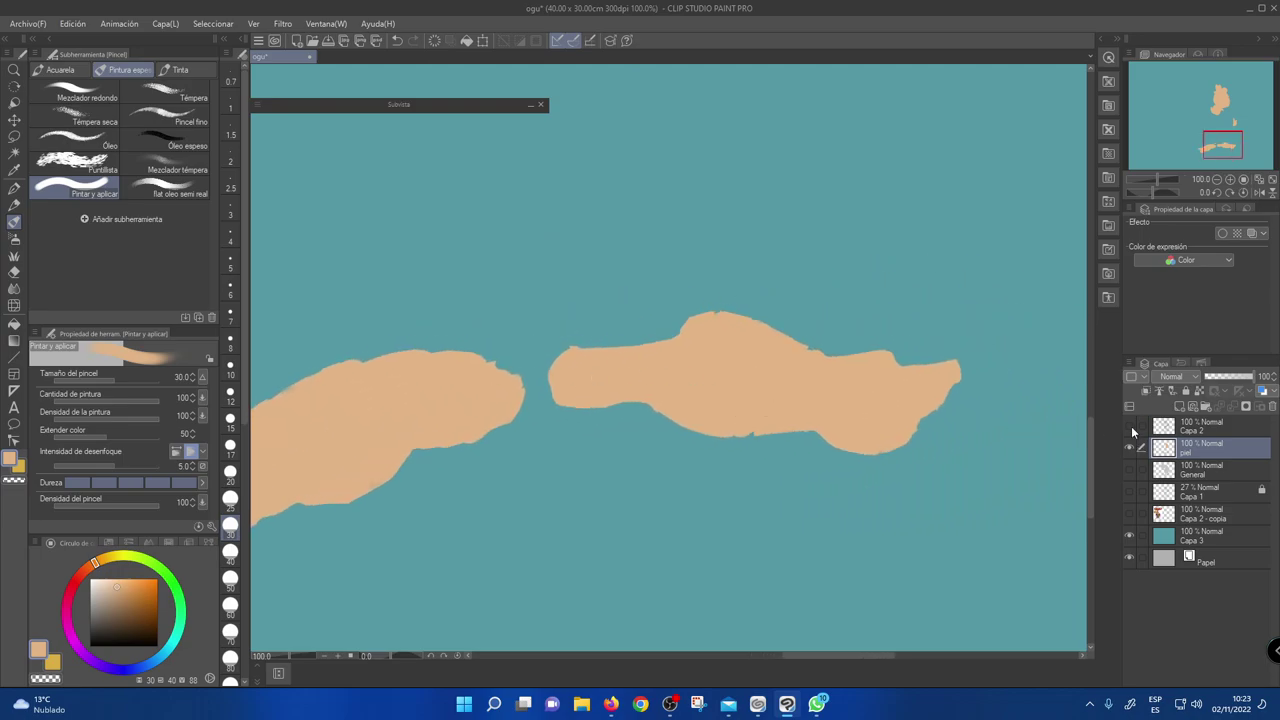
- Show the Capa 2 and General layers again and select the General layer's painted silhouette
left_click(1130, 428)
left_click(1129, 468)
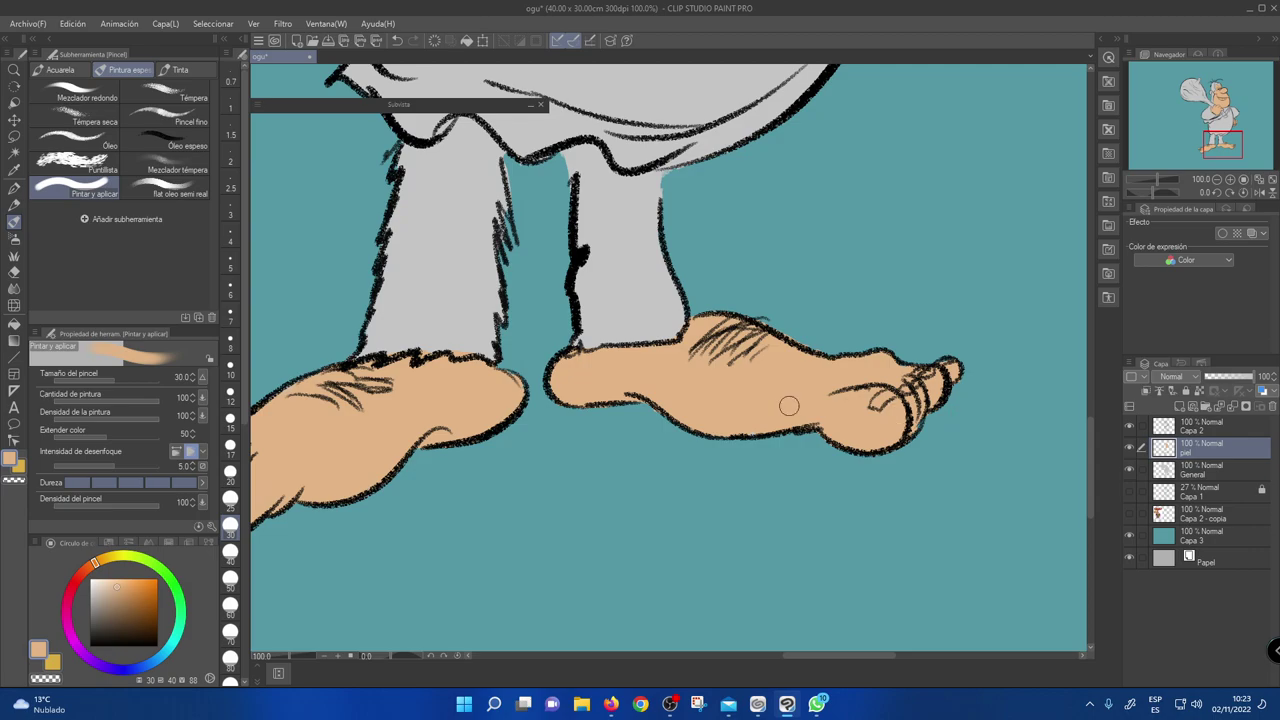
scroll(670, 360, "up", 5)
scroll(688, 461, "up", 5)
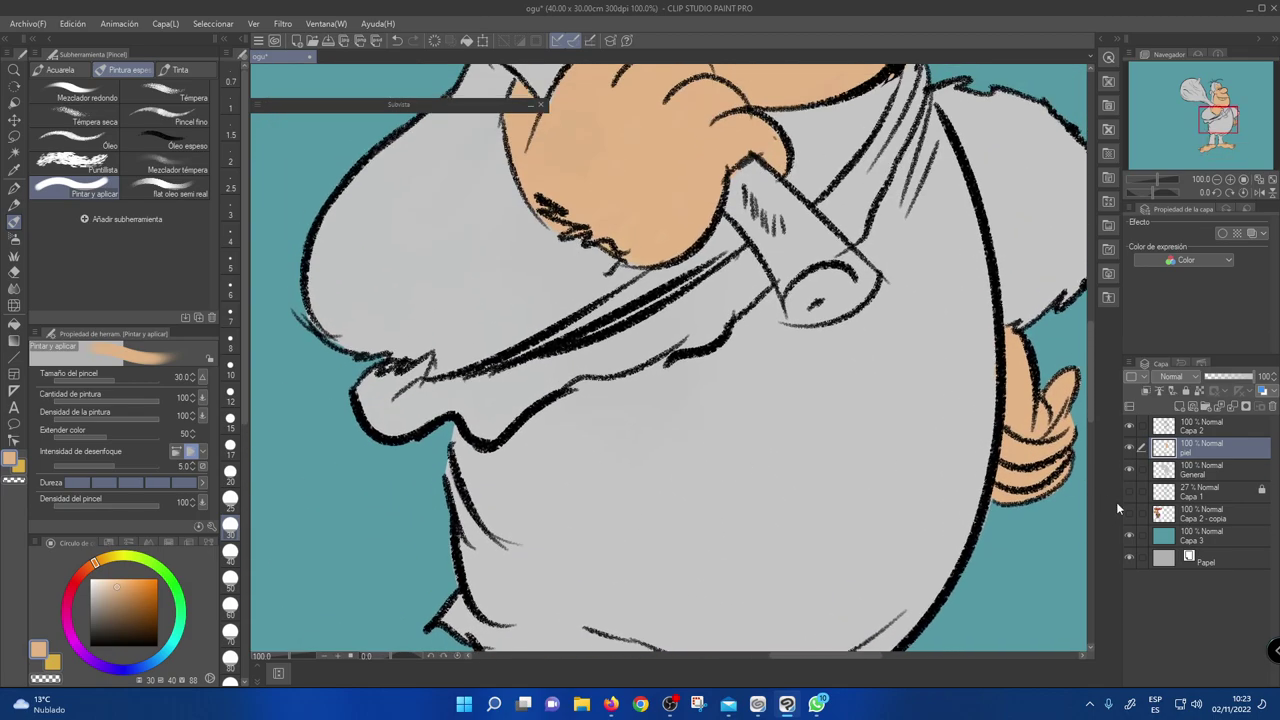
left_click(1165, 475)
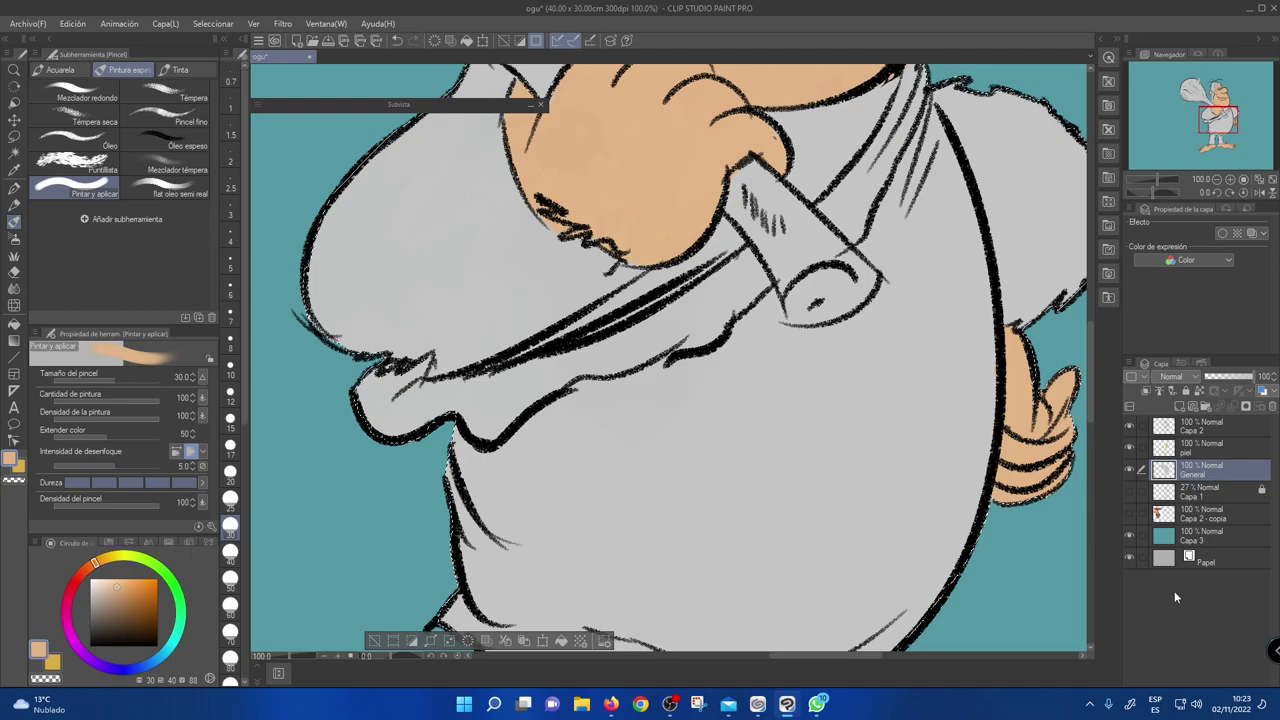
- Create a new layer above General and name it pelo-cuerpo
left_click(1180, 404)
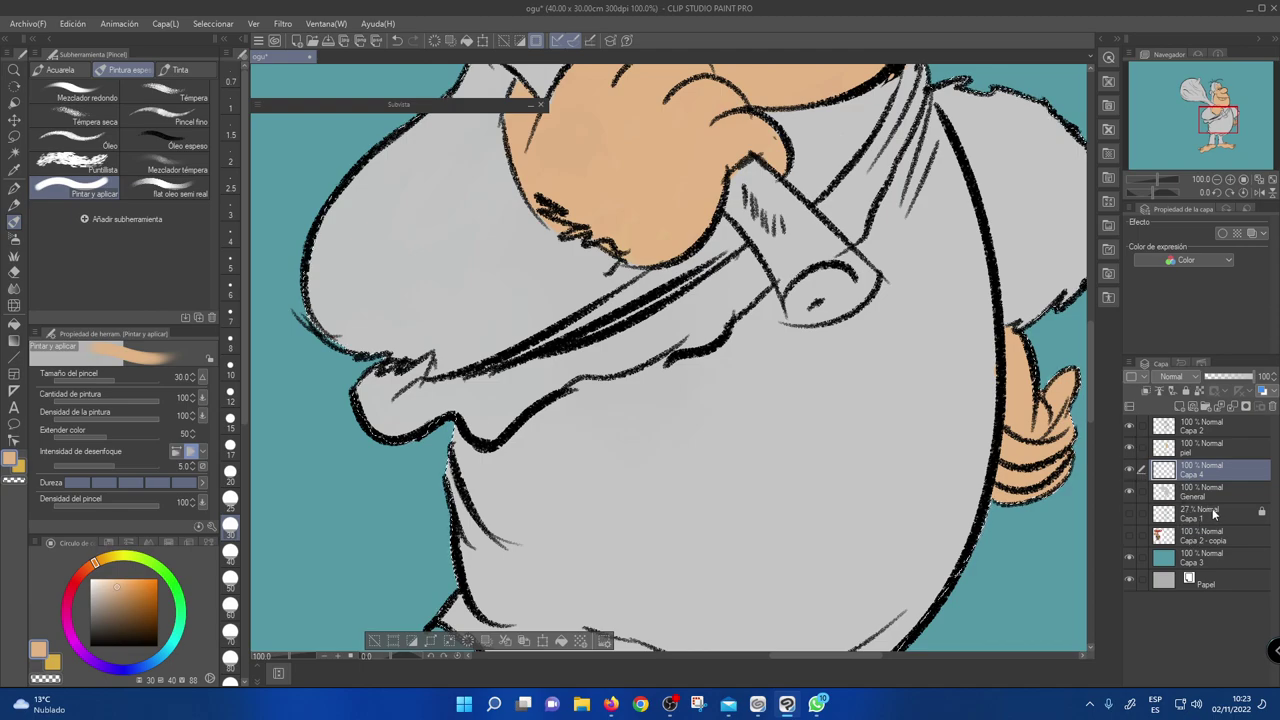
double_click(1190, 478)
type("pelo")
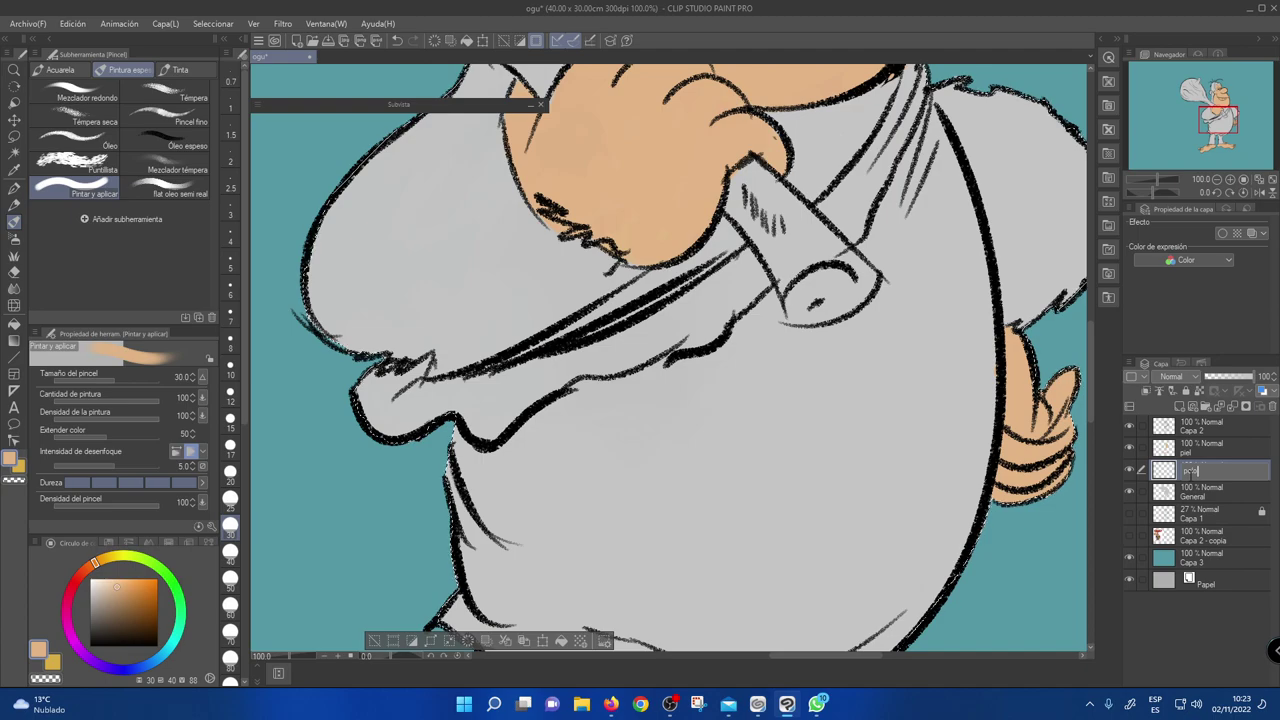
type("-cuerpo")
key("Return")
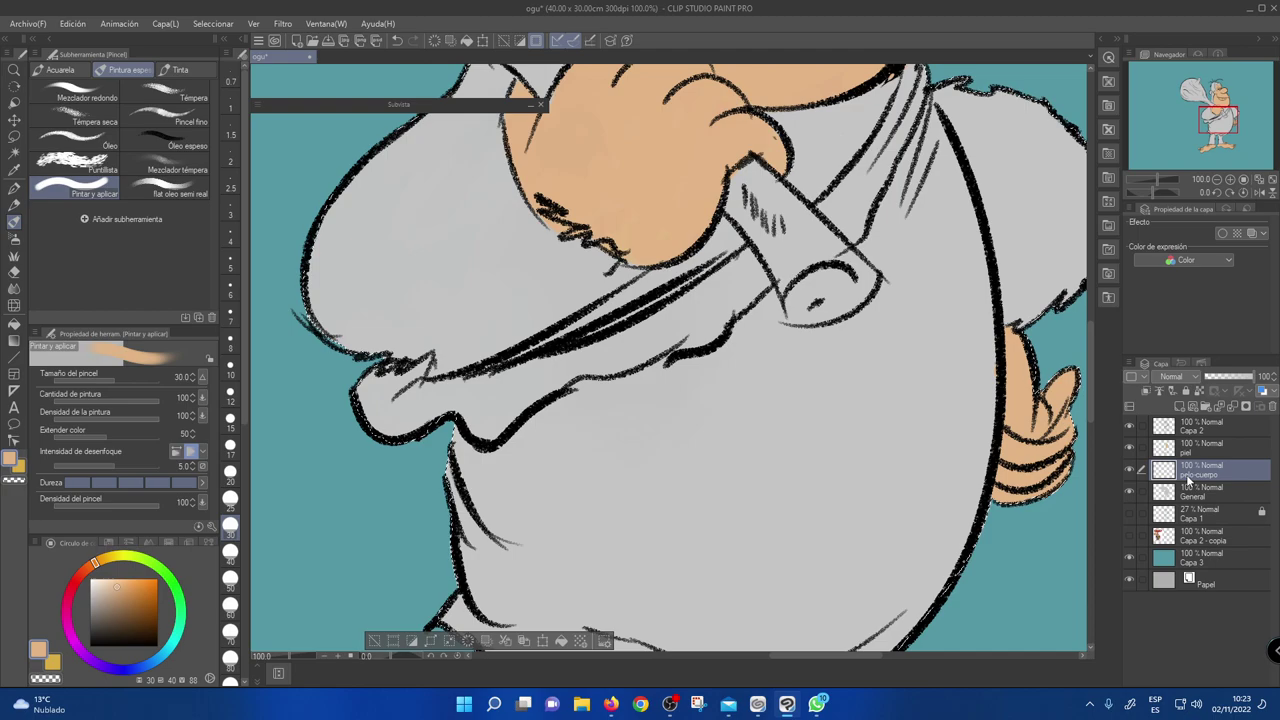
- Pick a dark grey and paint the hair on the back of the head, around the ear and down toward the neck
left_click_drag(511, 262, 541, 467)
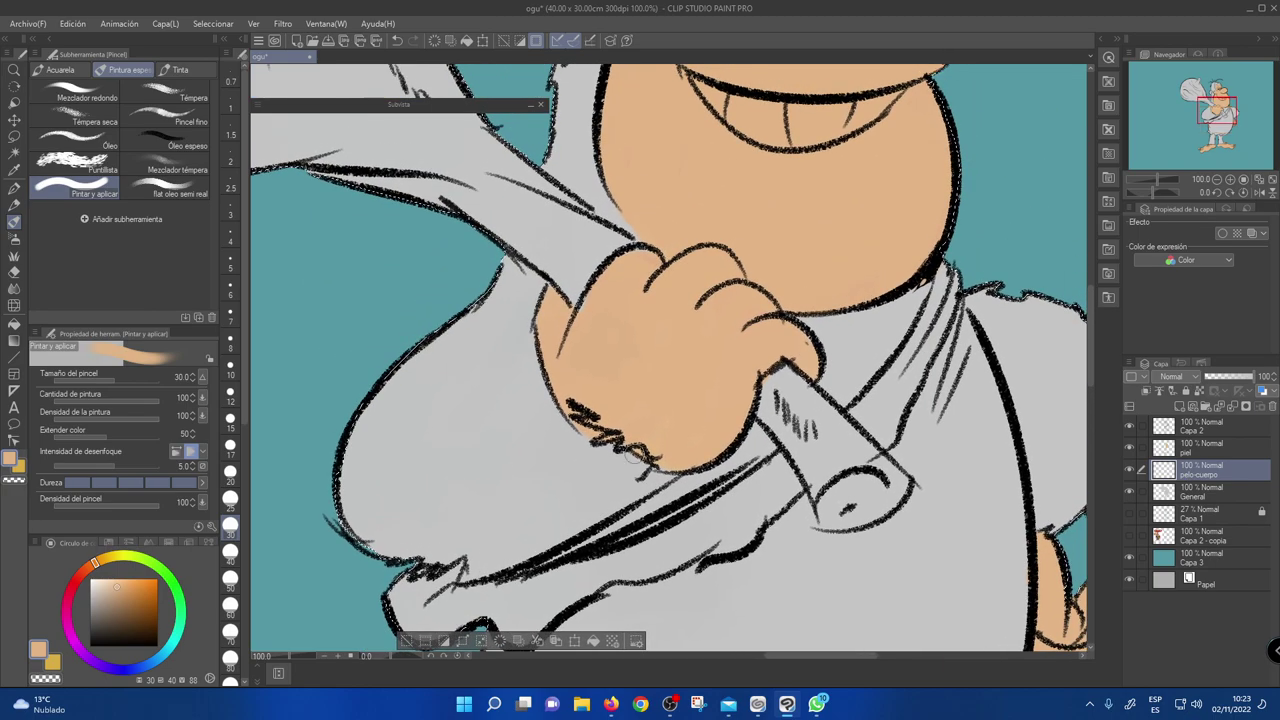
scroll(634, 456, "down", 1)
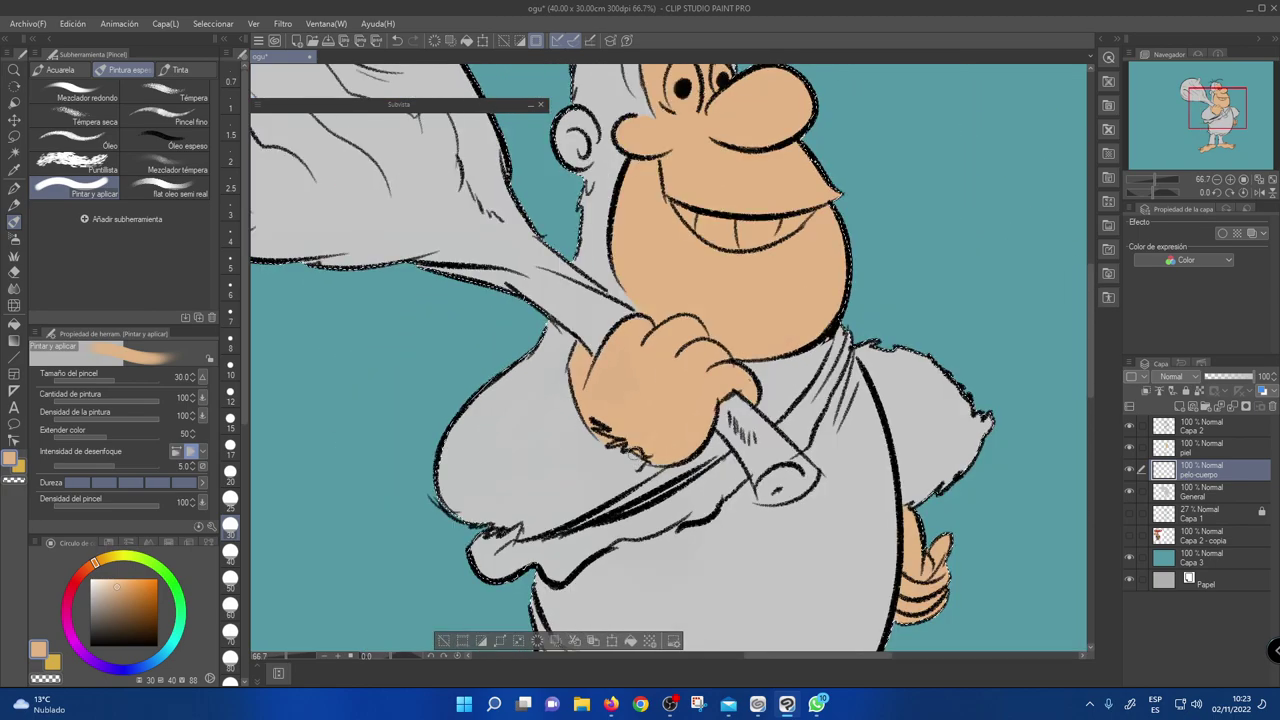
mouse_move(659, 197)
left_mouse_down()
mouse_move(681, 403)
mouse_move(708, 343)
left_mouse_up()
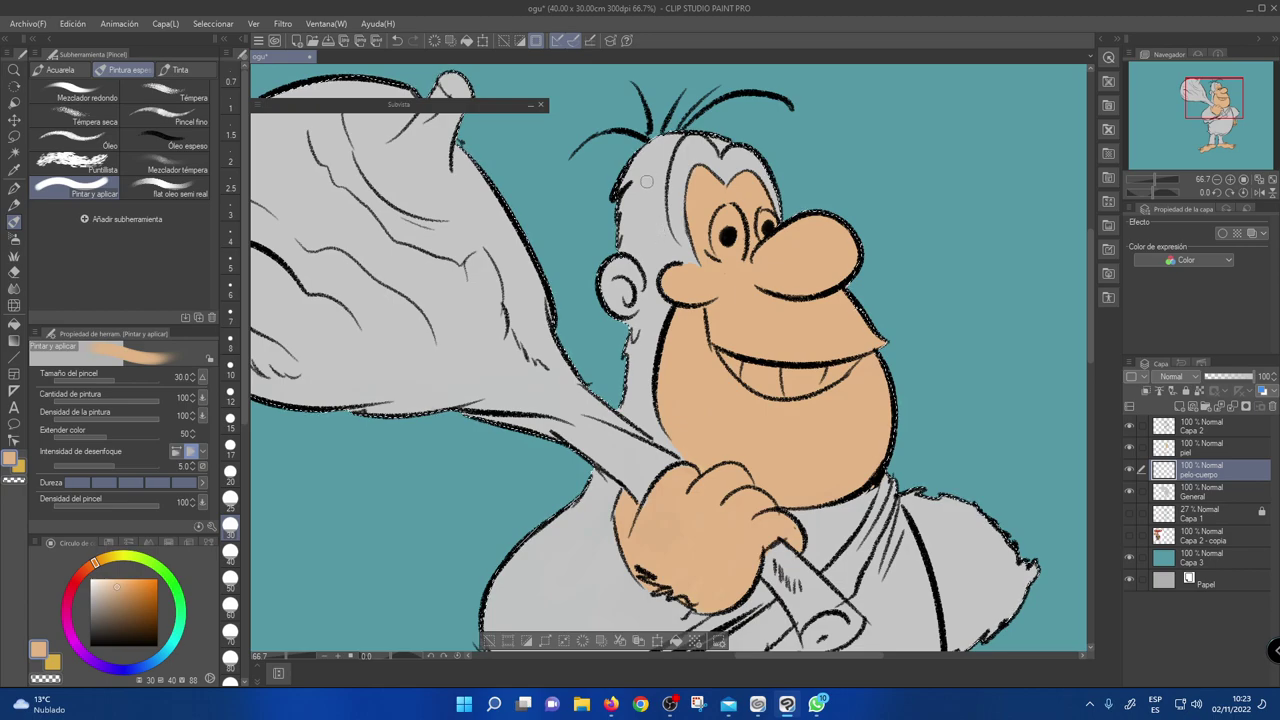
left_click(92, 620)
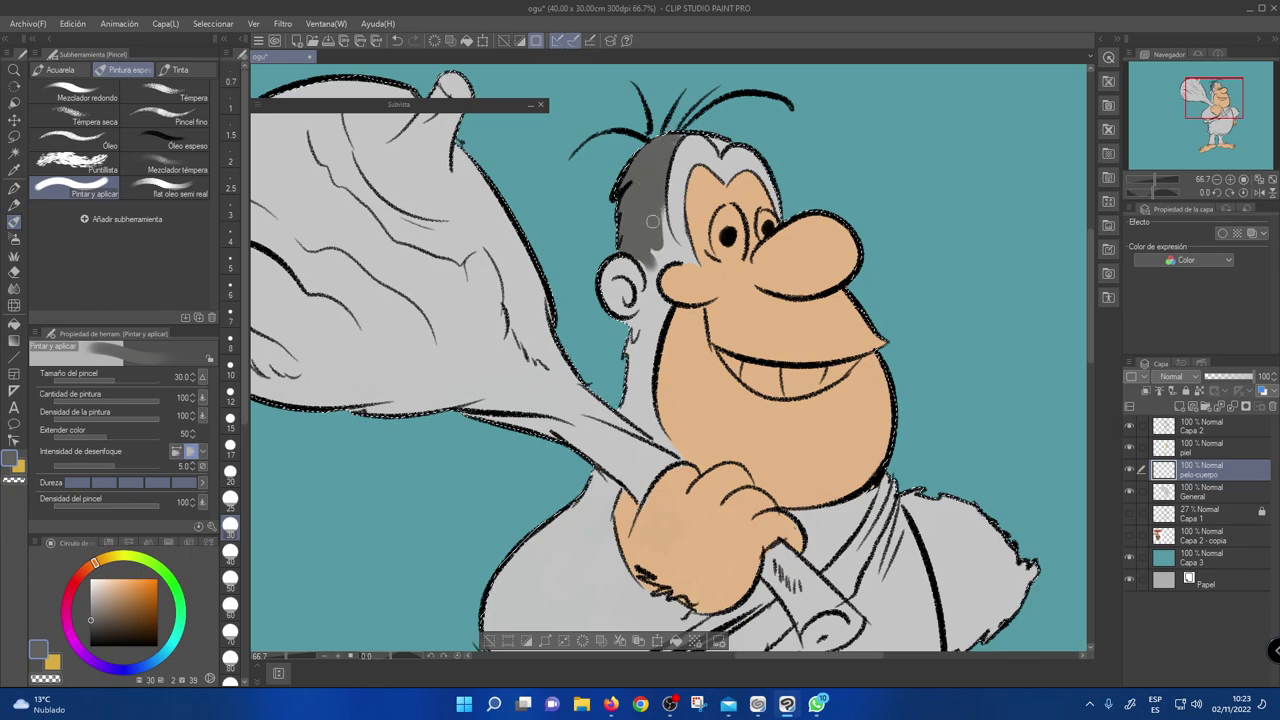
mouse_move(658, 222)
left_mouse_down()
mouse_move(667, 255)
mouse_move(659, 201)
mouse_move(648, 266)
mouse_move(639, 256)
mouse_move(647, 347)
mouse_move(643, 298)
mouse_move(632, 326)
mouse_move(648, 370)
left_mouse_up()
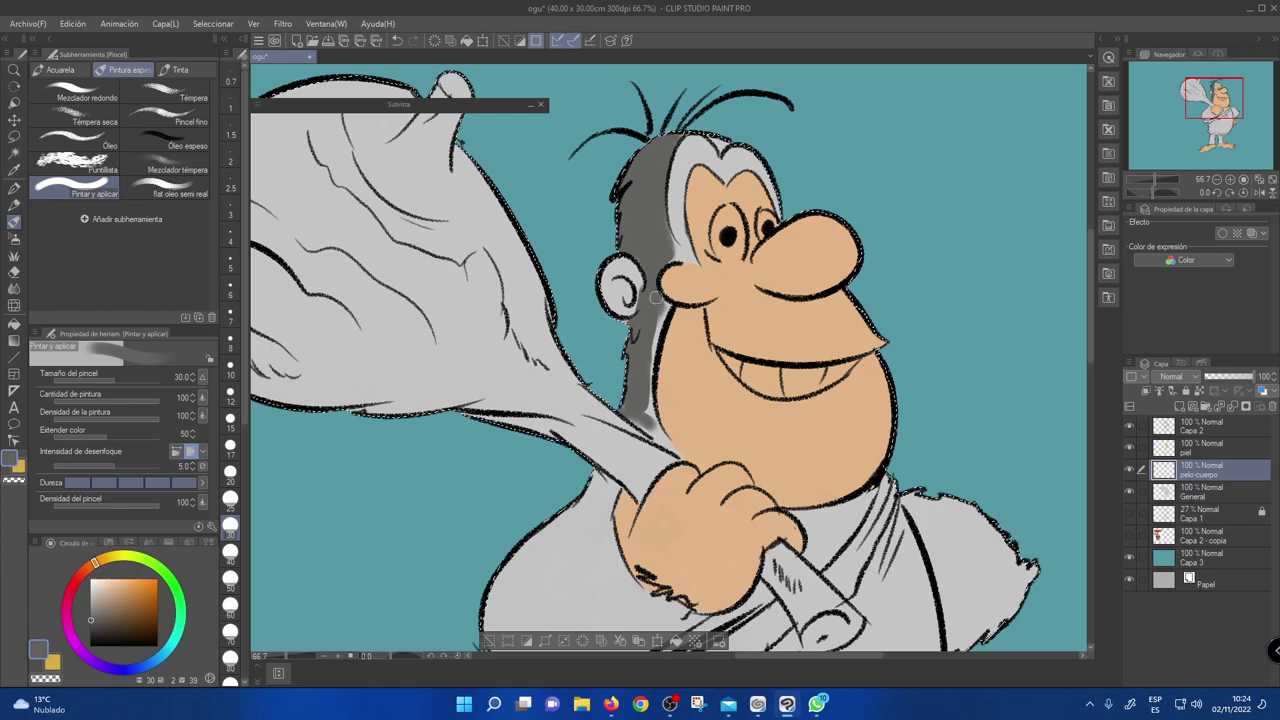
- Reduce the brush size to 17 and fill the remaining hair edges beside the face and down the neck
key("bracketleft")
key("bracketleft")
key("bracketleft")
left_click_drag(663, 306, 645, 412)
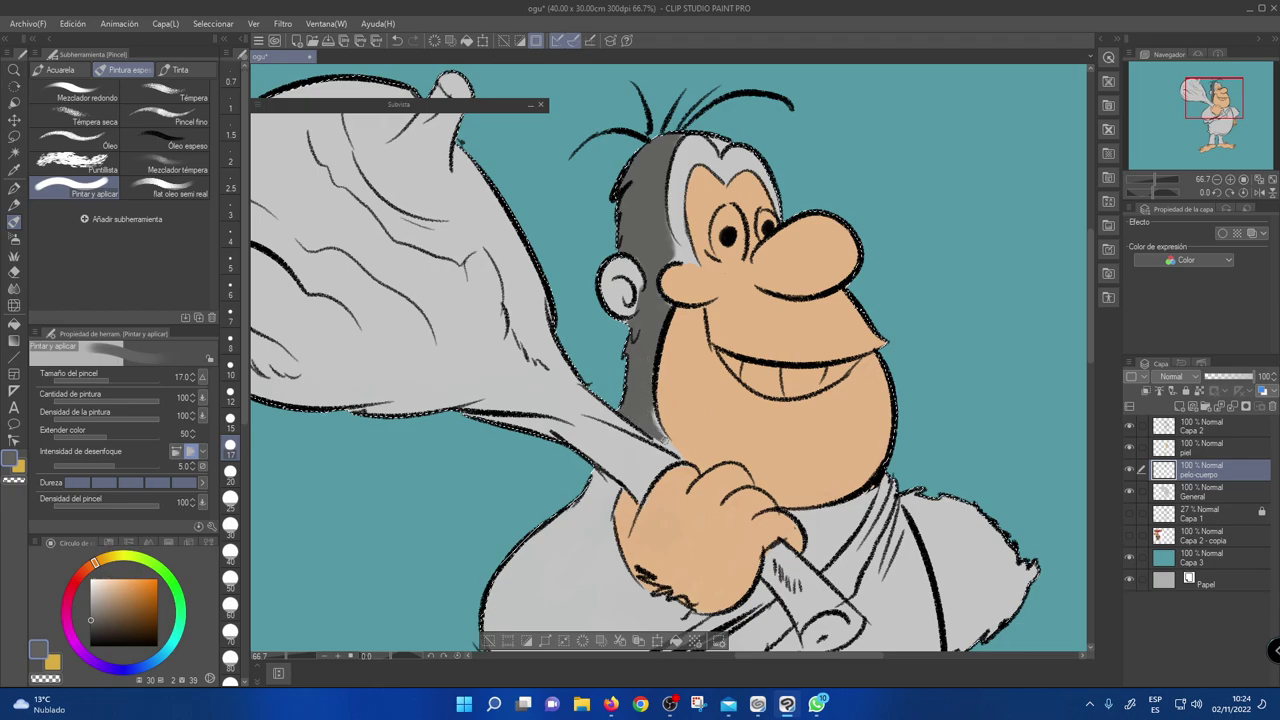
left_click_drag(648, 400, 654, 421)
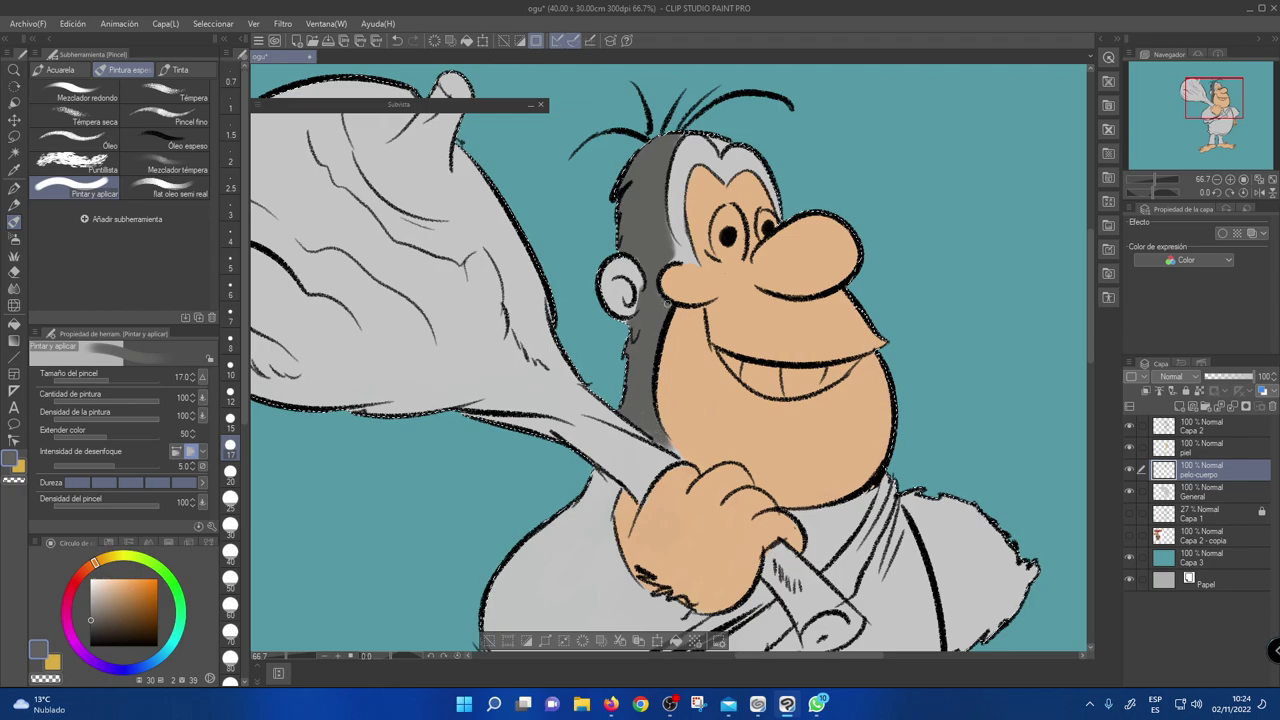
left_click_drag(665, 231, 680, 257)
- Paint a dark grey border inside the outline of the bent arm holding the club, along the shoulder, wrist and garment edge
scroll(629, 316, "down", 5)
left_click_drag(629, 316, 614, 356)
mouse_move(630, 302)
left_mouse_down()
mouse_move(602, 364)
mouse_move(565, 396)
mouse_move(563, 428)
left_mouse_up()
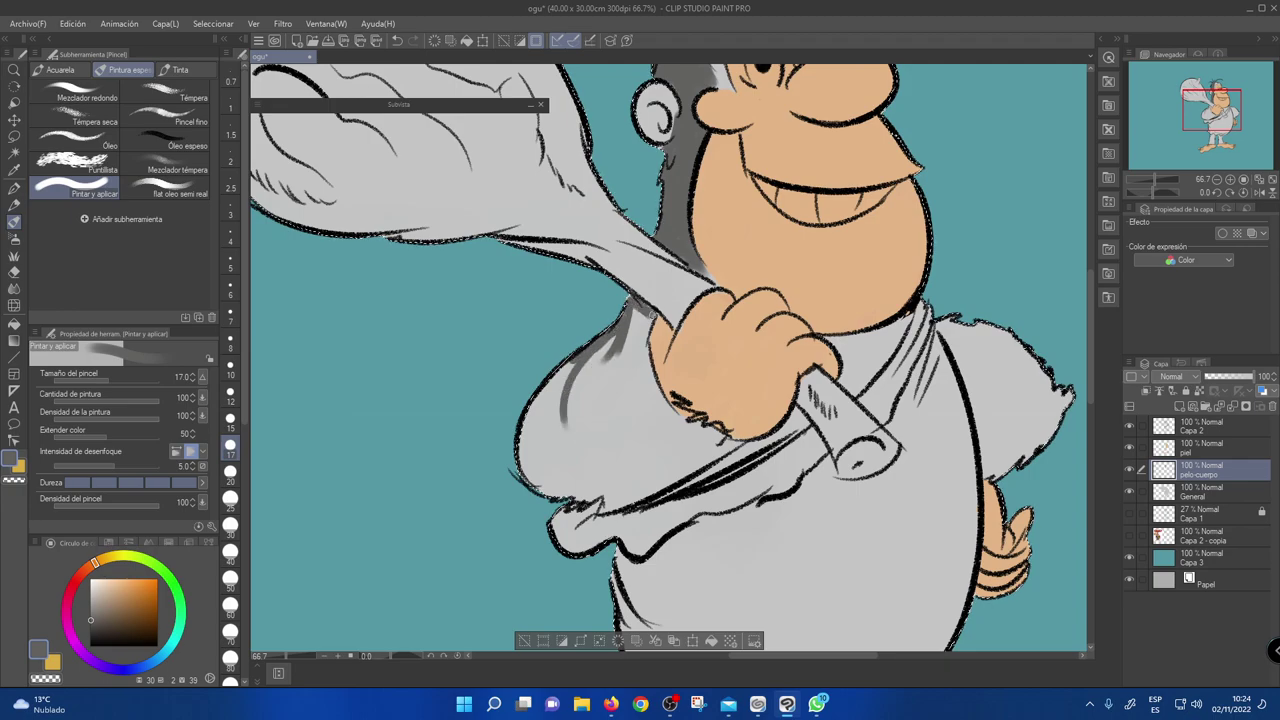
left_click_drag(650, 314, 641, 382)
left_click_drag(641, 337, 660, 426)
mouse_move(646, 349)
left_mouse_down()
mouse_move(660, 405)
mouse_move(689, 445)
mouse_move(654, 397)
mouse_move(696, 433)
left_mouse_up()
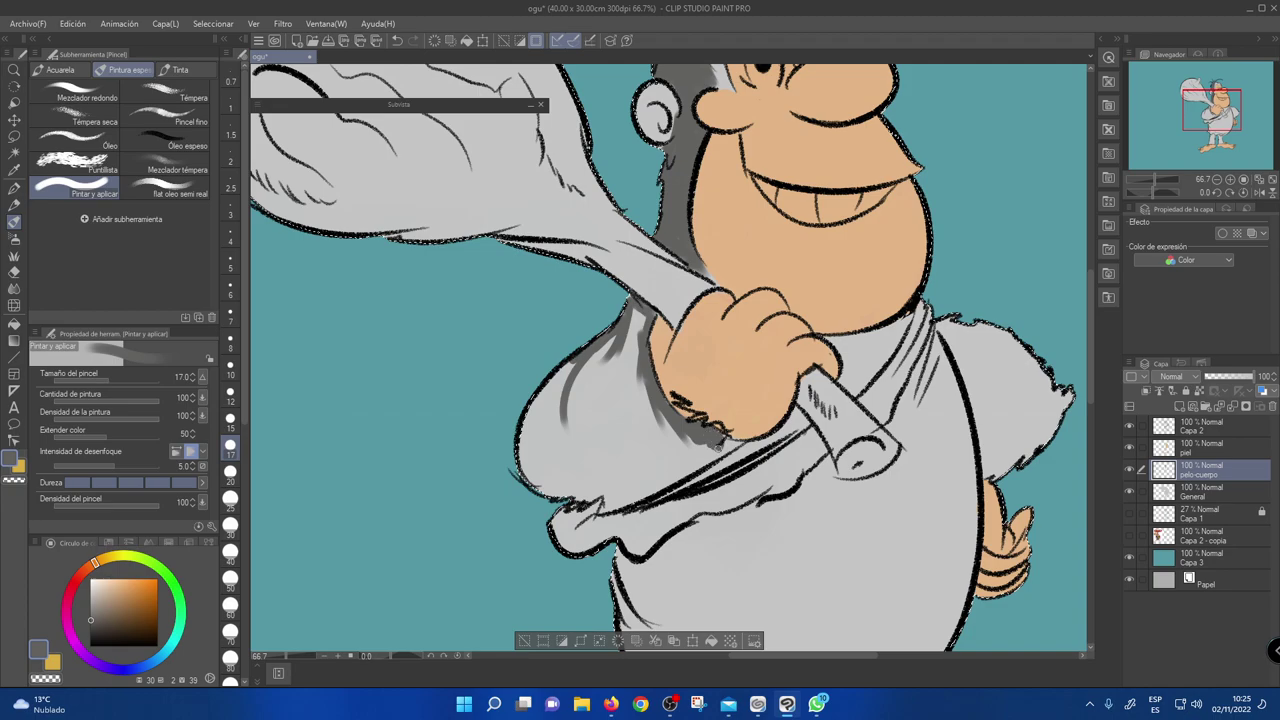
left_click_drag(688, 464, 712, 451)
mouse_move(646, 489)
left_mouse_down()
mouse_move(715, 455)
mouse_move(614, 505)
mouse_move(522, 476)
left_mouse_up()
mouse_move(566, 367)
left_mouse_down()
mouse_move(540, 394)
mouse_move(565, 369)
mouse_move(530, 444)
mouse_move(528, 411)
mouse_move(535, 481)
mouse_move(613, 495)
mouse_move(655, 470)
left_mouse_up()
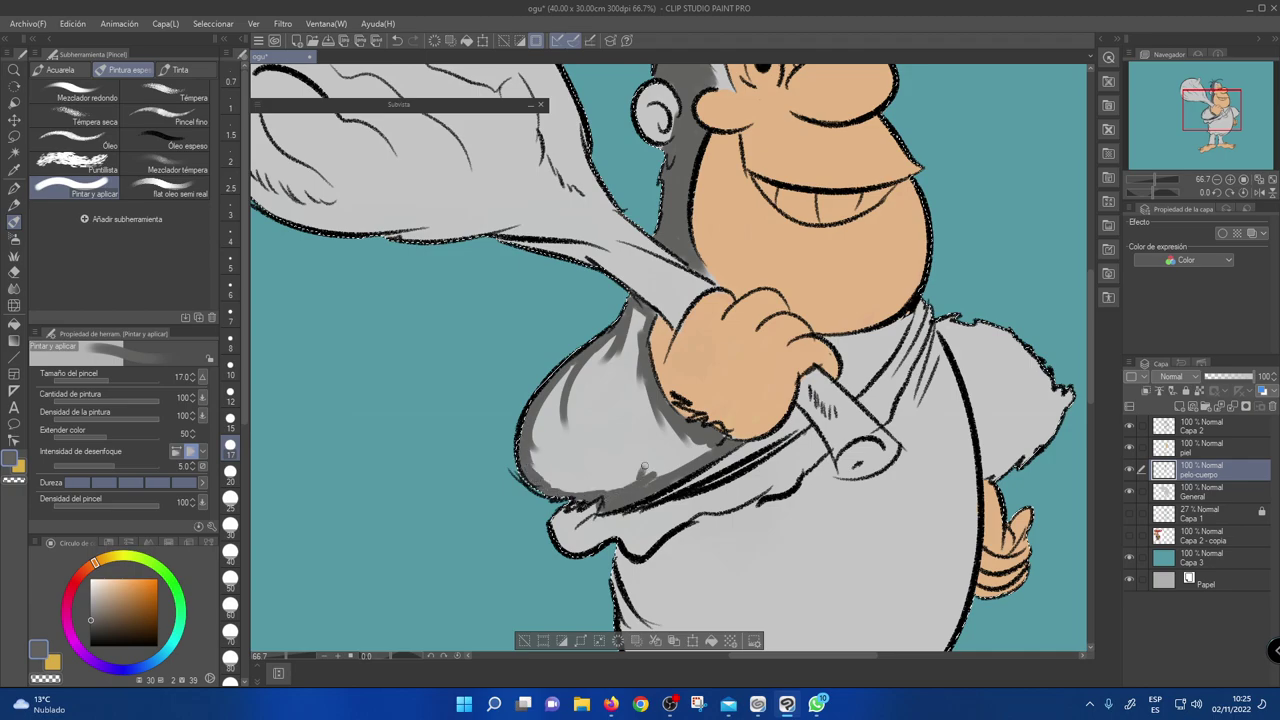
- Enlarge the brush and fill the interior of the bent arm with dark grey
scroll(600, 365, "up", 3)
scroll(602, 362, "down", 1)
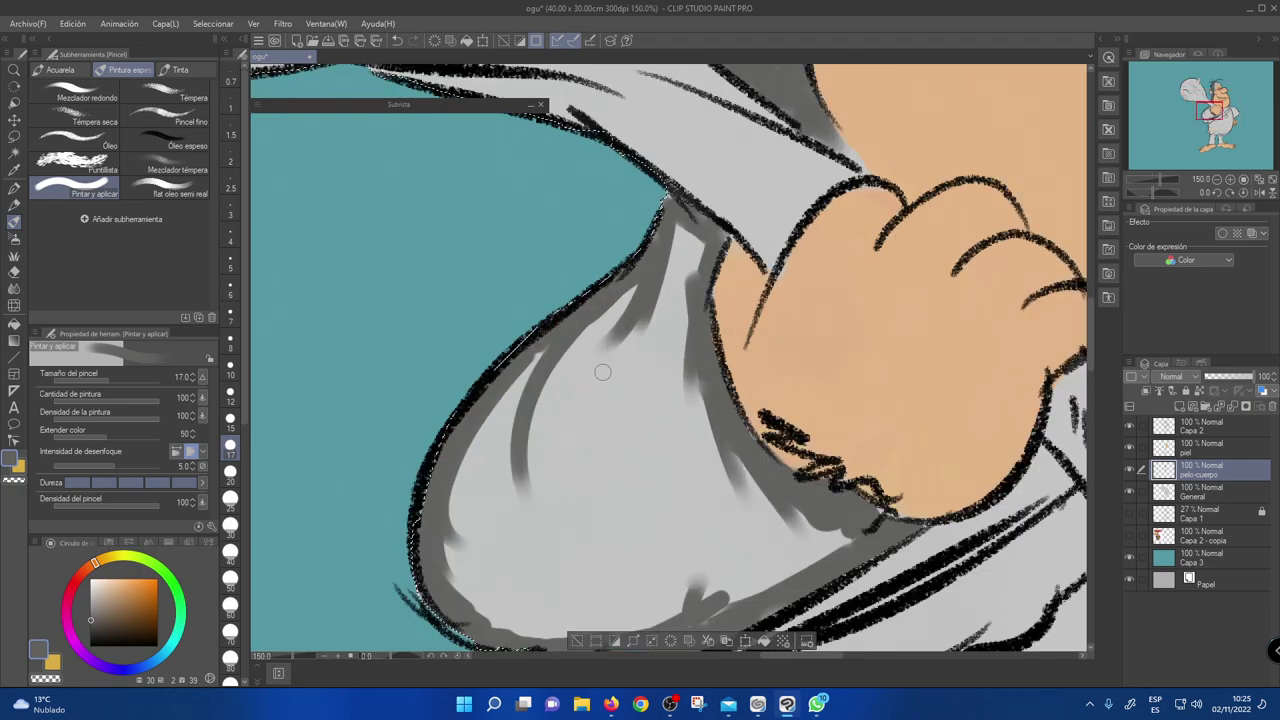
scroll(601, 372, "down", 2)
key("]")
key("]")
key("]")
key("]")
key("]")
key("]")
mouse_move(614, 353)
left_mouse_down()
mouse_move(570, 418)
mouse_move(600, 366)
mouse_move(586, 408)
mouse_move(597, 360)
mouse_move(582, 455)
mouse_move(584, 396)
mouse_move(625, 333)
mouse_move(633, 425)
mouse_move(651, 424)
mouse_move(645, 411)
mouse_move(671, 426)
mouse_move(636, 453)
mouse_move(651, 442)
mouse_move(602, 452)
mouse_move(597, 432)
mouse_move(625, 421)
mouse_move(615, 457)
mouse_move(595, 460)
mouse_move(618, 394)
mouse_move(648, 426)
mouse_move(650, 451)
mouse_move(668, 438)
mouse_move(636, 435)
mouse_move(601, 406)
mouse_move(617, 397)
mouse_move(621, 416)
mouse_move(607, 302)
mouse_move(632, 421)
mouse_move(633, 313)
mouse_move(627, 390)
mouse_move(621, 365)
mouse_move(603, 436)
mouse_move(630, 358)
mouse_move(646, 350)
mouse_move(655, 368)
mouse_move(643, 343)
mouse_move(658, 410)
mouse_move(640, 382)
mouse_move(628, 416)
mouse_move(658, 436)
mouse_move(622, 433)
mouse_move(626, 386)
mouse_move(608, 359)
left_mouse_up()
- Reduce the brush size and fill both legs with dark grey from the garment hem down to the ankles
key("bracketleft")
key("bracketleft")
key("bracketleft")
key("bracketleft")
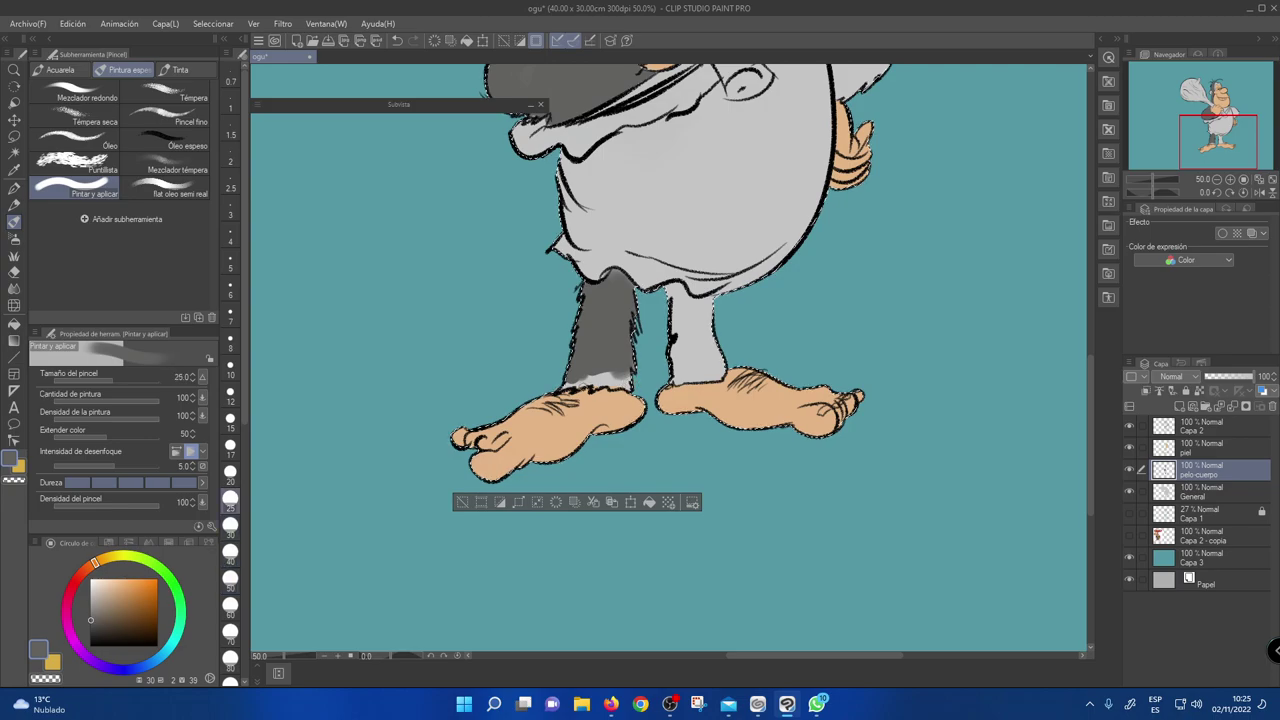
mouse_move(590, 378)
left_mouse_down()
mouse_move(566, 383)
mouse_move(604, 369)
left_mouse_up()
mouse_move(622, 295)
left_mouse_down()
mouse_move(679, 305)
mouse_move(672, 293)
mouse_move(672, 308)
mouse_move(679, 288)
mouse_move(675, 374)
mouse_move(710, 374)
left_mouse_up()
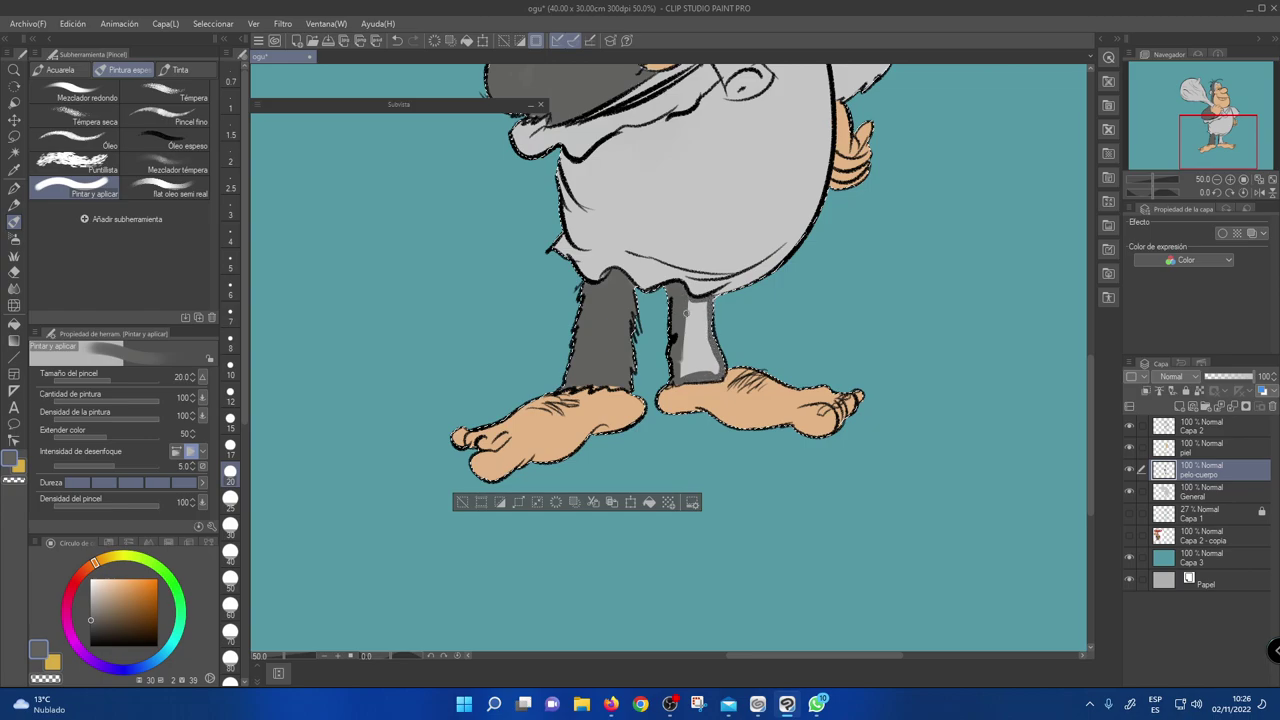
mouse_move(687, 320)
left_mouse_down()
mouse_move(686, 372)
mouse_move(703, 320)
mouse_move(709, 368)
left_mouse_up()
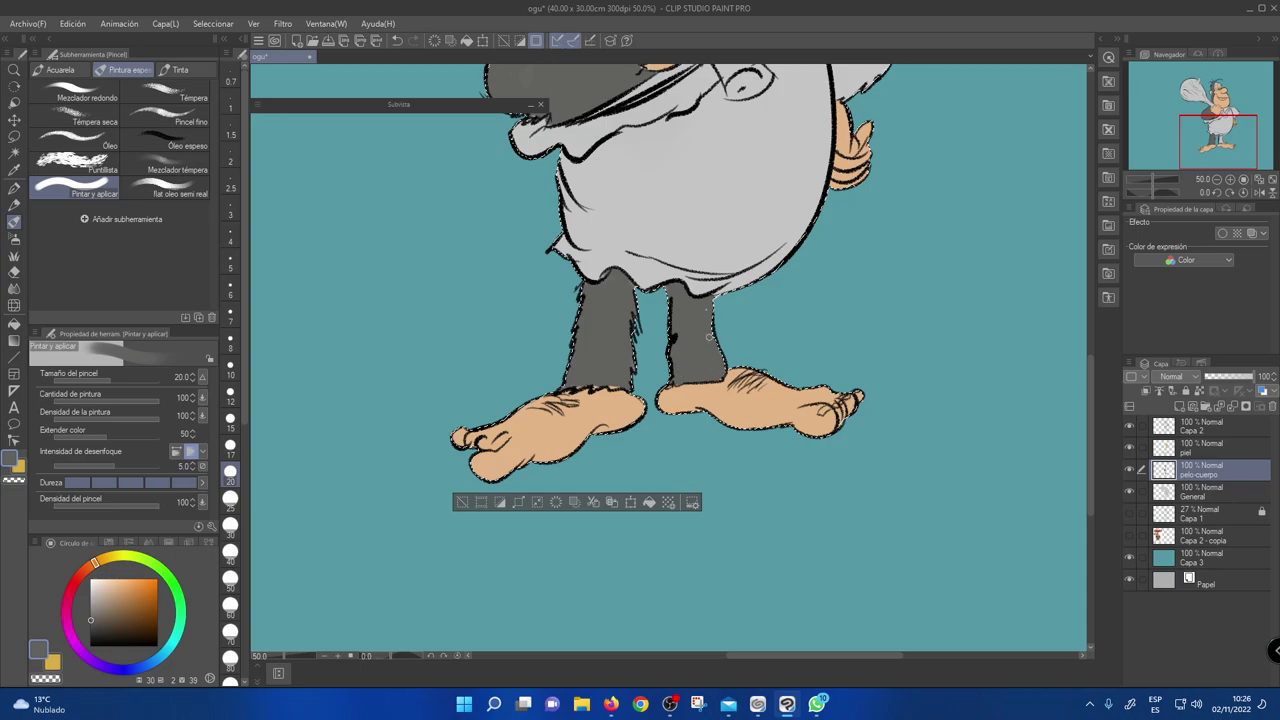
- Reduce the brush size to 7 and fill the remaining leg edges with dark grey
key("bracketleft")
key("bracketleft")
key("bracketleft")
key("bracketleft")
key("bracketleft")
key("bracketleft")
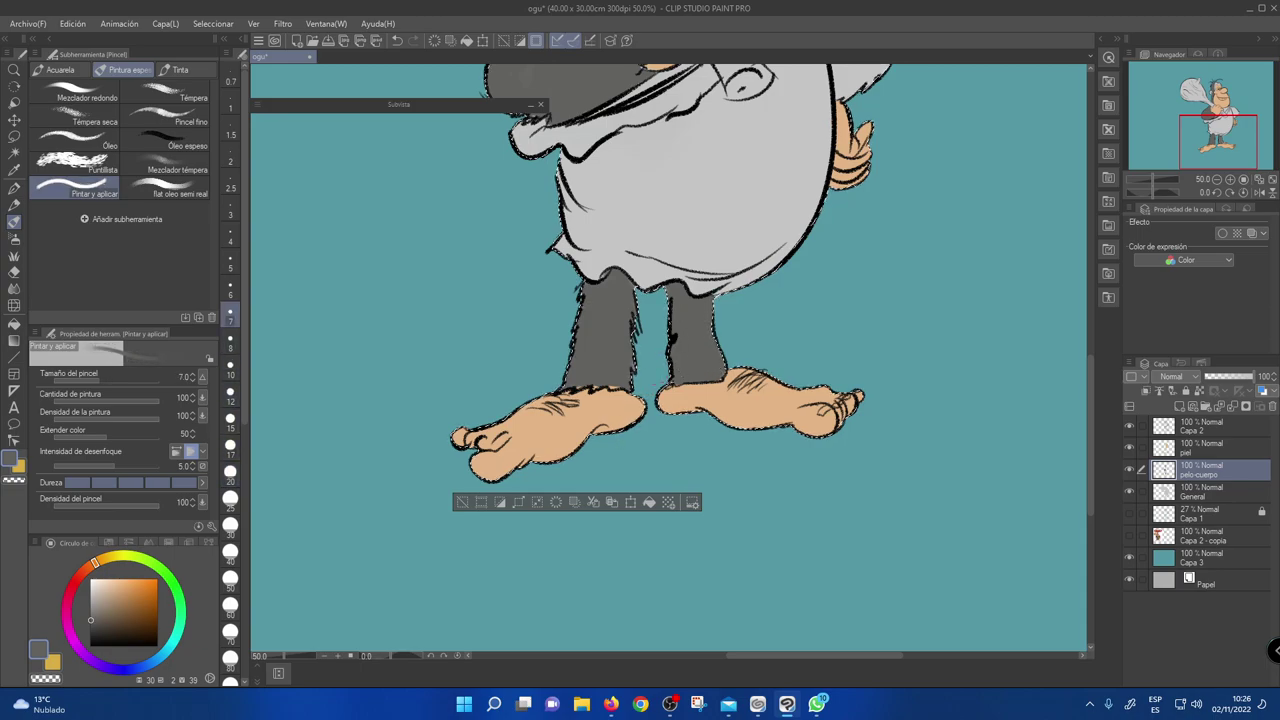
- Enlarge the brush to 40 and fill the arm resting behind the hip with dark grey, from the shoulder strap to the wrist
mouse_move(716, 279)
left_mouse_down()
mouse_move(602, 466)
mouse_move(589, 580)
left_mouse_up()
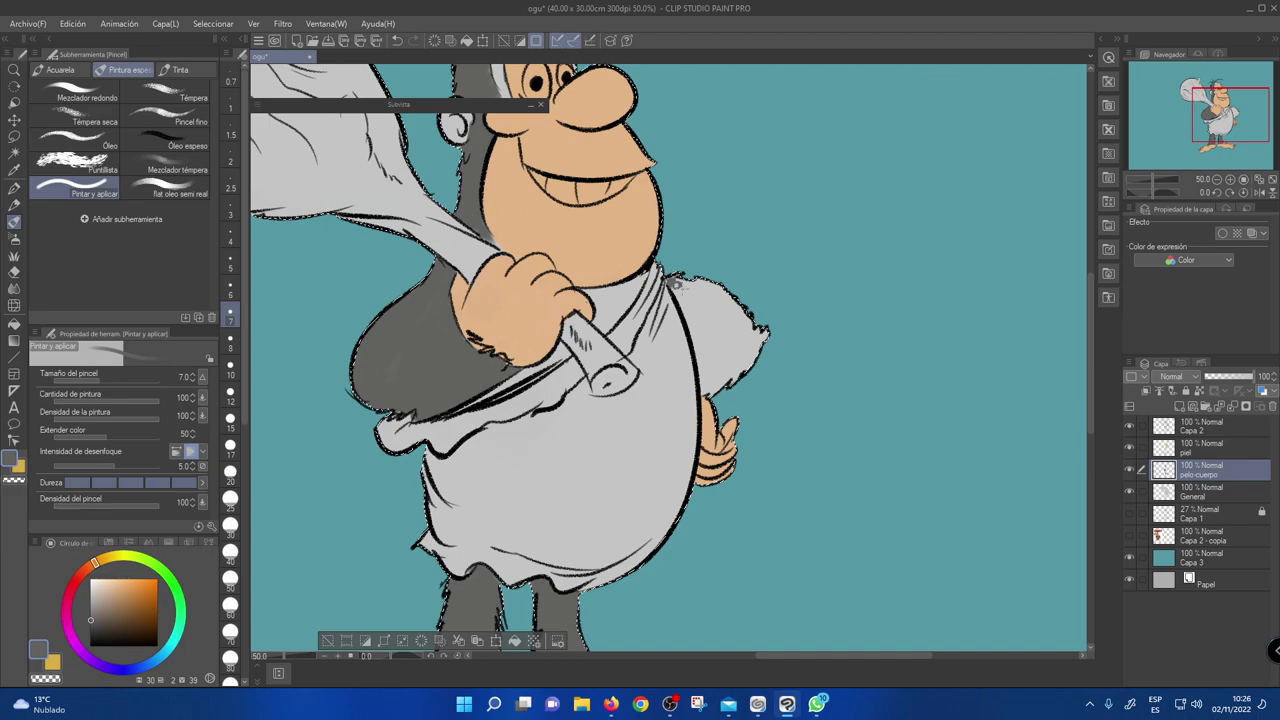
key("bracketright")
key("bracketright")
key("bracketright")
key("bracketright")
key("bracketright")
key("bracketright")
key("bracketright")
mouse_move(673, 284)
left_mouse_down()
mouse_move(700, 317)
mouse_move(699, 332)
mouse_move(692, 306)
mouse_move(698, 334)
mouse_move(678, 286)
mouse_move(705, 384)
left_mouse_up()
key("bracketright")
key("bracketright")
mouse_move(697, 340)
left_mouse_down()
mouse_move(682, 286)
mouse_move(708, 316)
mouse_move(679, 292)
mouse_move(696, 285)
mouse_move(722, 308)
mouse_move(722, 320)
mouse_move(705, 317)
mouse_move(717, 305)
mouse_move(743, 324)
mouse_move(741, 350)
mouse_move(767, 325)
mouse_move(767, 349)
mouse_move(731, 378)
mouse_move(726, 343)
mouse_move(715, 360)
mouse_move(723, 349)
mouse_move(715, 379)
left_mouse_up()
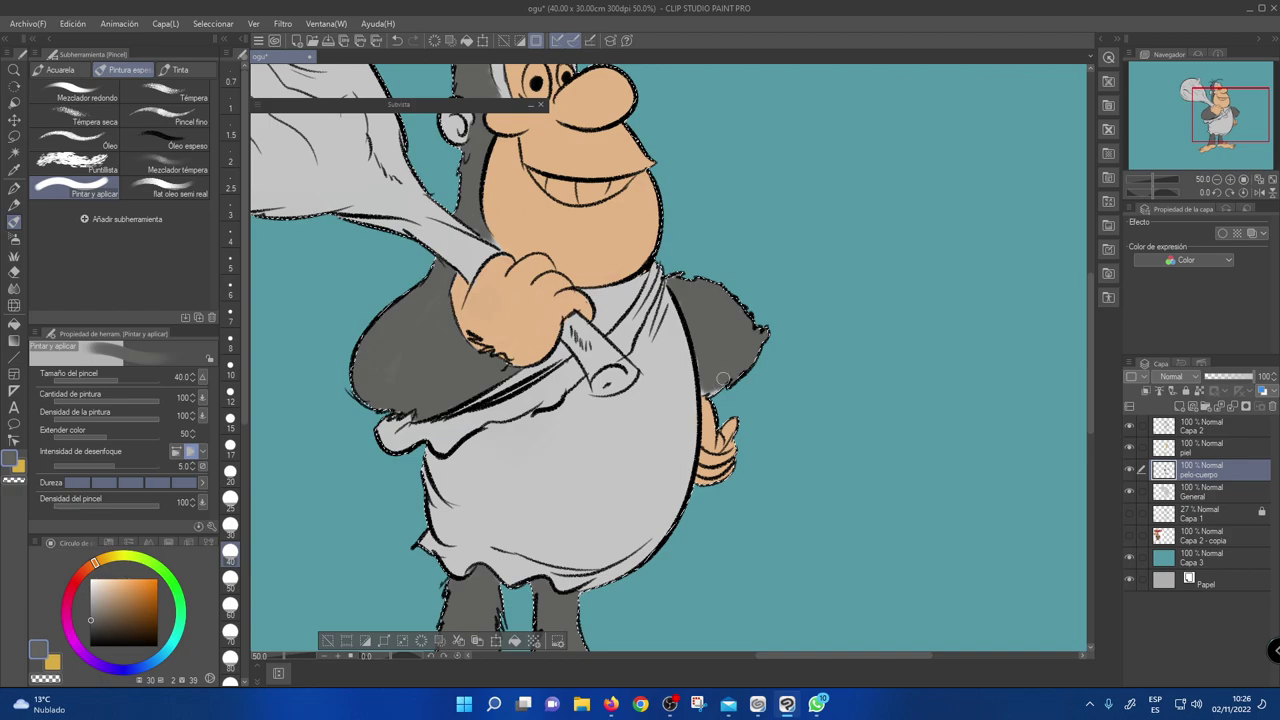
- Reduce the brush size to 17 and fill the gaps along the garment's upper edge and the chest under the chin with dark grey
key("bracketleft")
key("bracketleft")
key("bracketleft")
key("bracketleft")
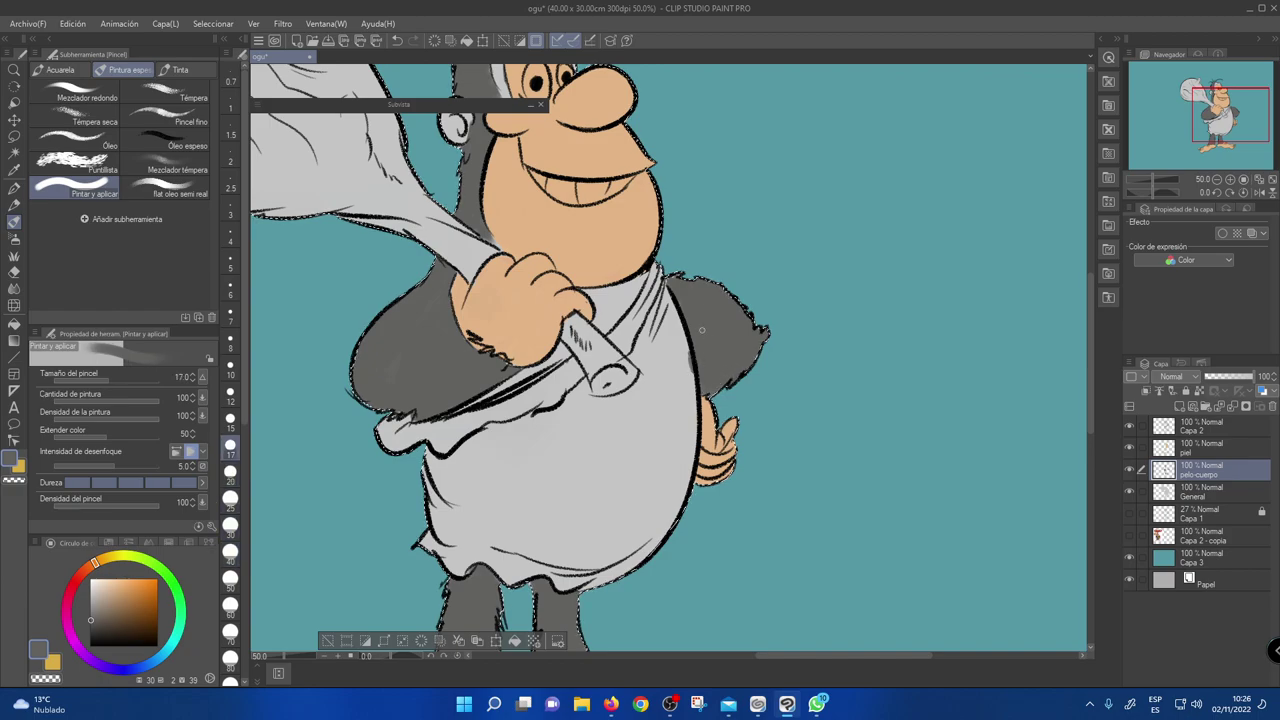
left_click_drag(673, 344, 803, 376)
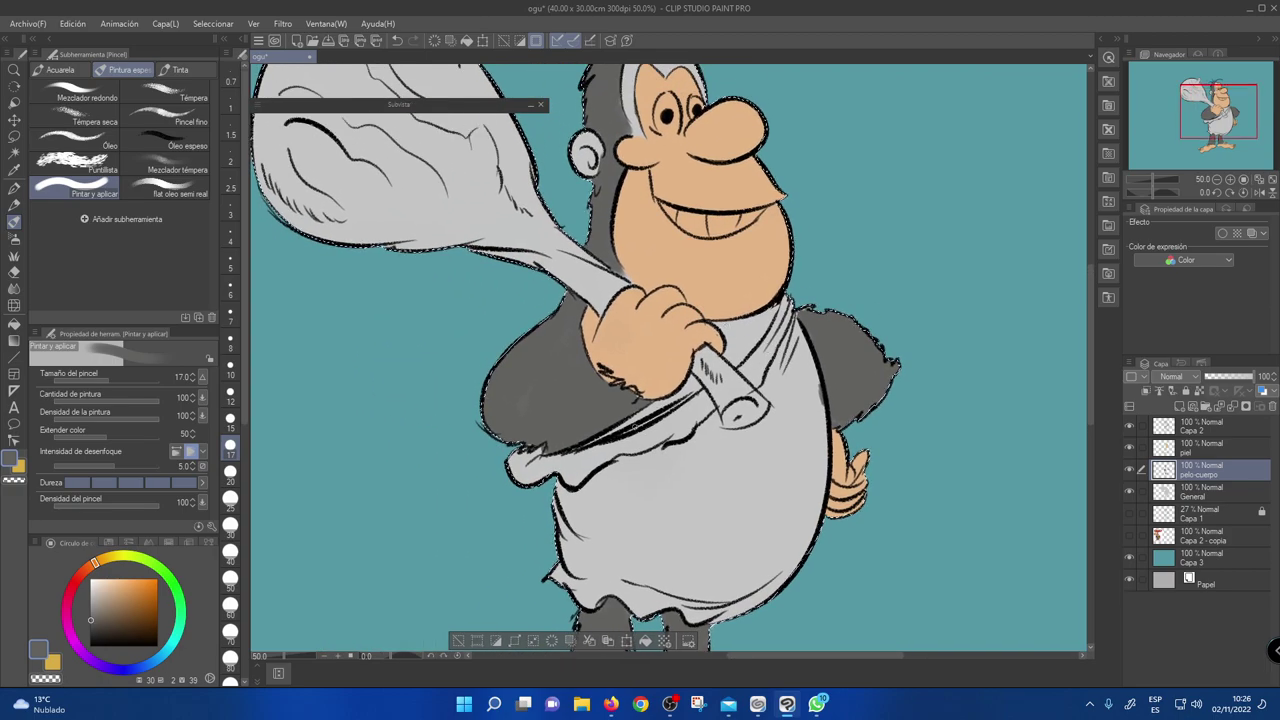
left_click_drag(600, 438, 584, 444)
mouse_move(640, 414)
left_mouse_down()
mouse_move(662, 403)
mouse_move(632, 426)
mouse_move(674, 398)
left_mouse_up()
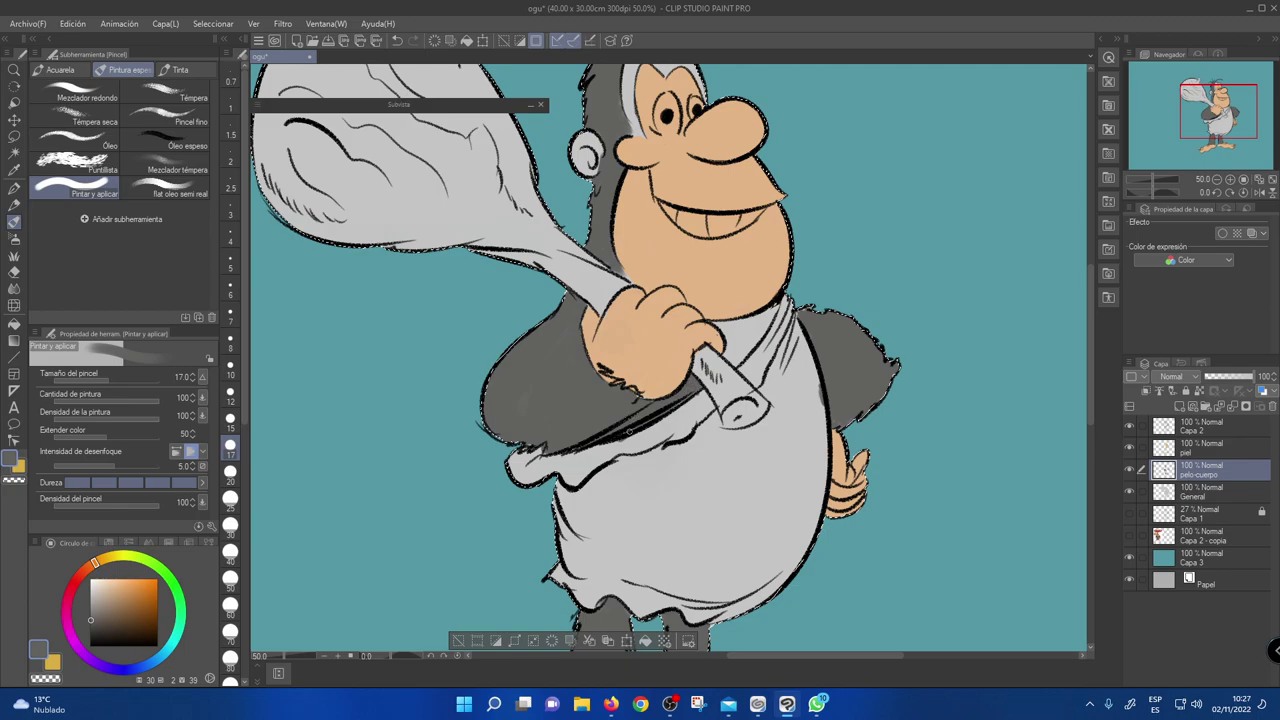
mouse_move(716, 323)
left_mouse_down()
mouse_move(753, 324)
mouse_move(740, 341)
mouse_move(765, 321)
mouse_move(730, 326)
mouse_move(745, 336)
mouse_move(775, 311)
mouse_move(738, 360)
left_mouse_up()
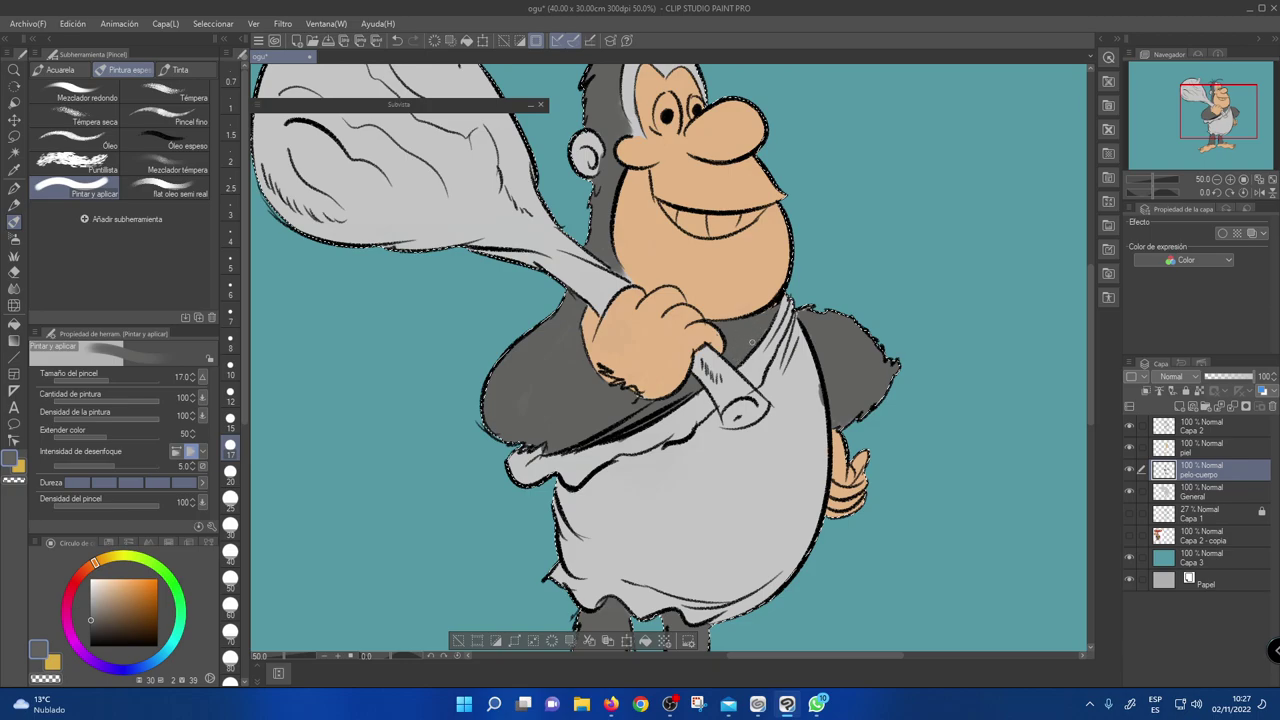
- On the piel layer, sample the nose's skin colour and fill the ear and the unpainted strip around the forehead and eyes
left_click_drag(634, 180, 634, 355)
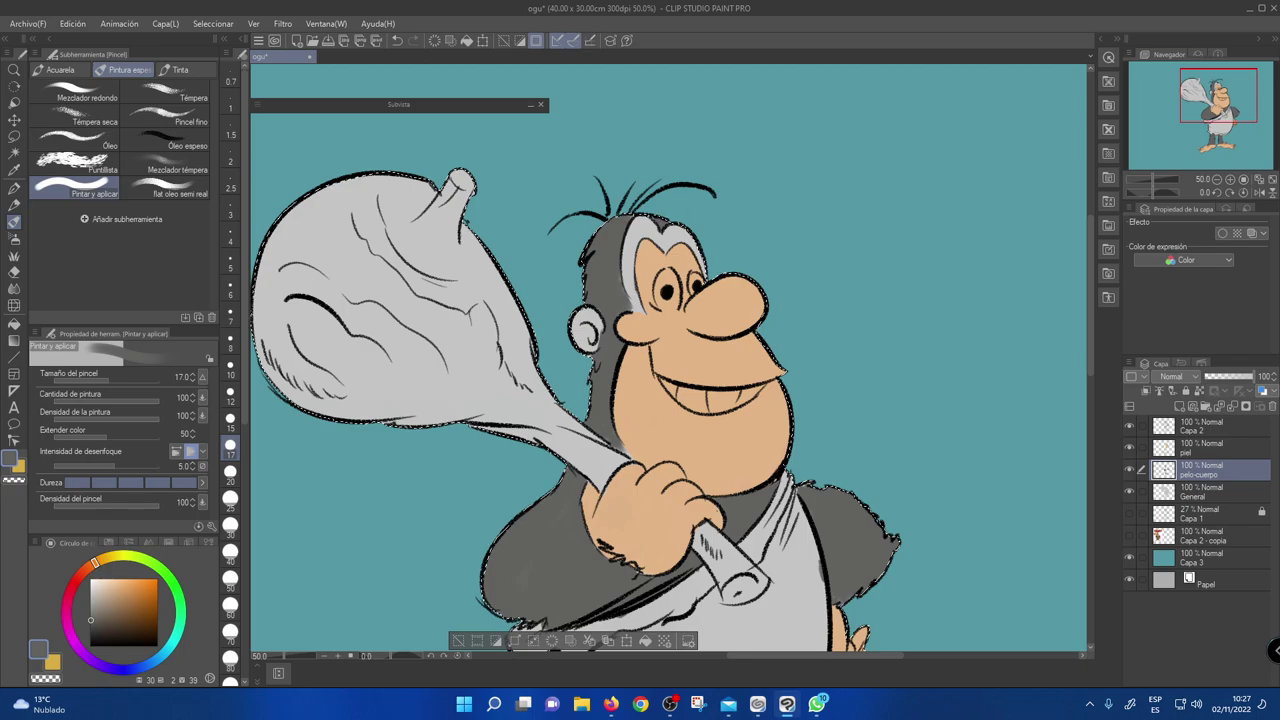
left_click(1200, 447)
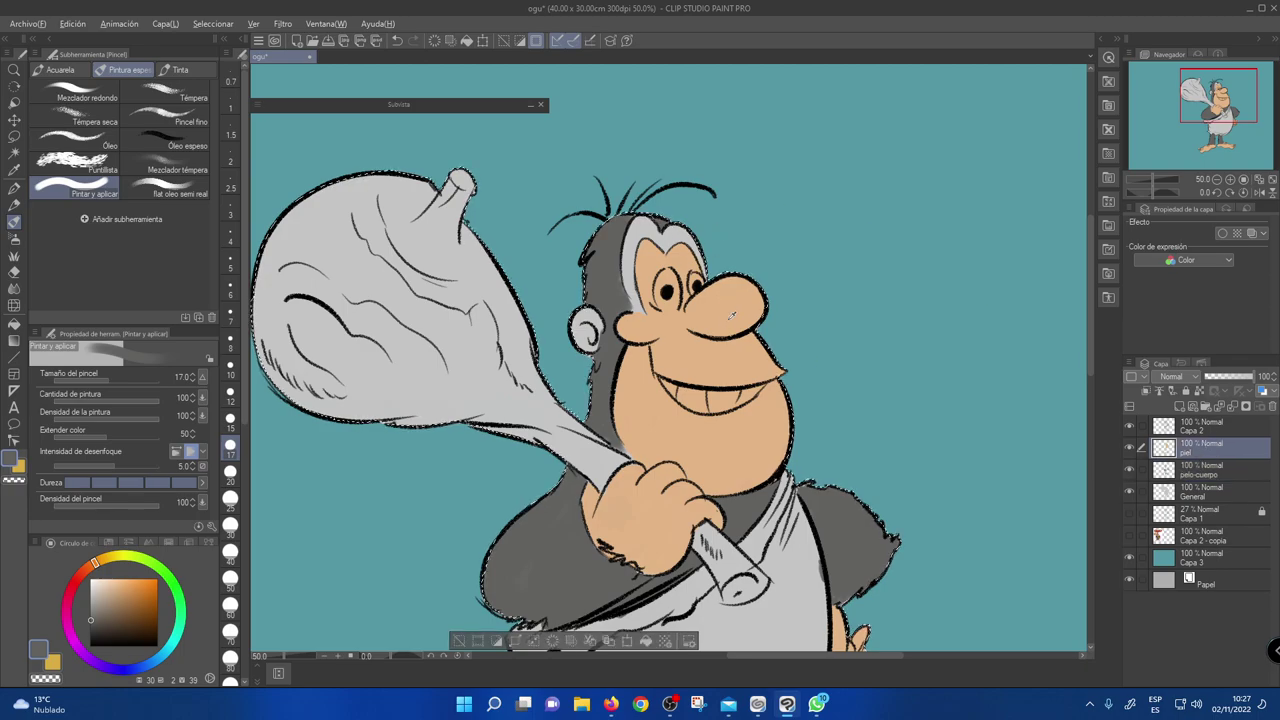
left_click(726, 314, "alt")
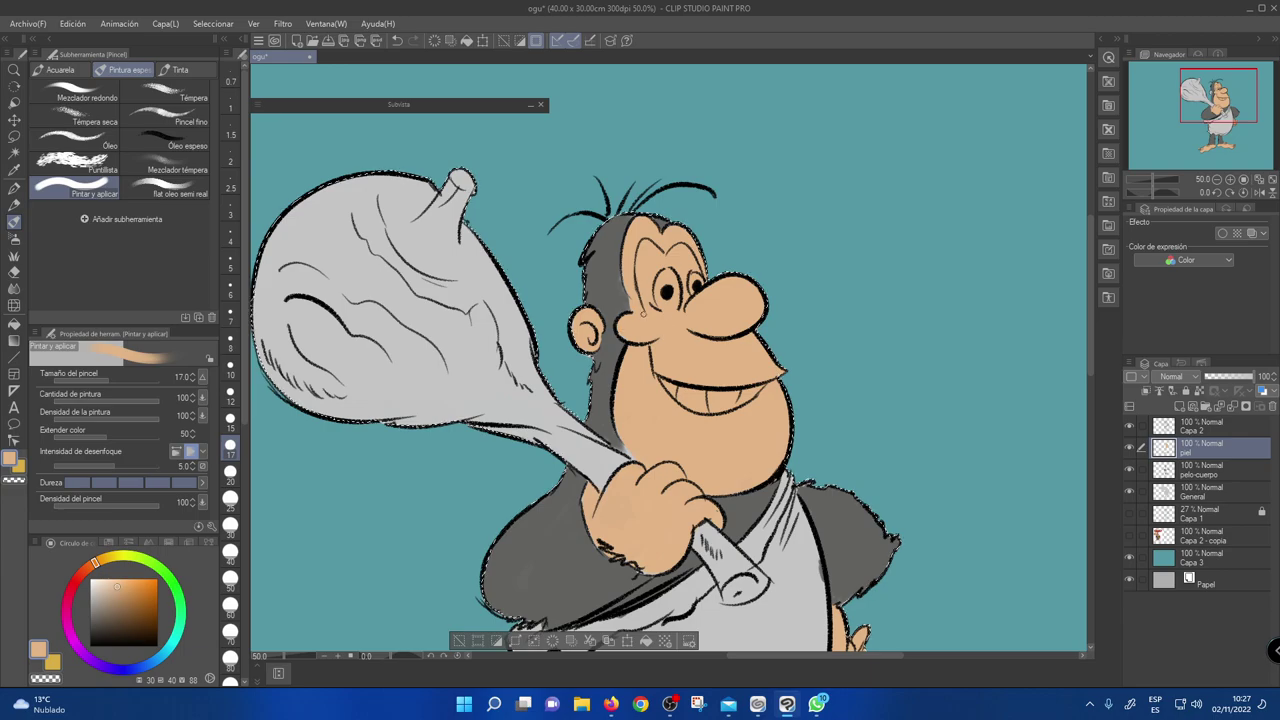
scroll(660, 300, "down", 5)
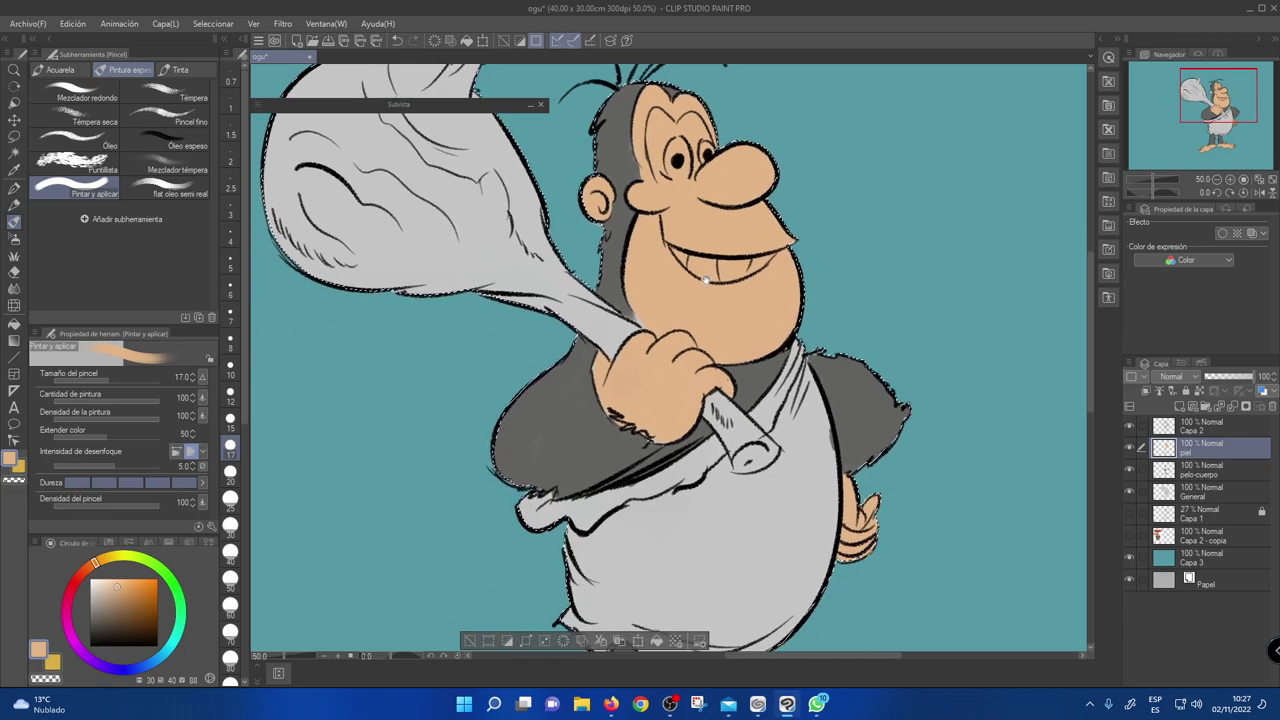
left_click_drag(711, 294, 795, 442)
left_click_drag(707, 319, 651, 327)
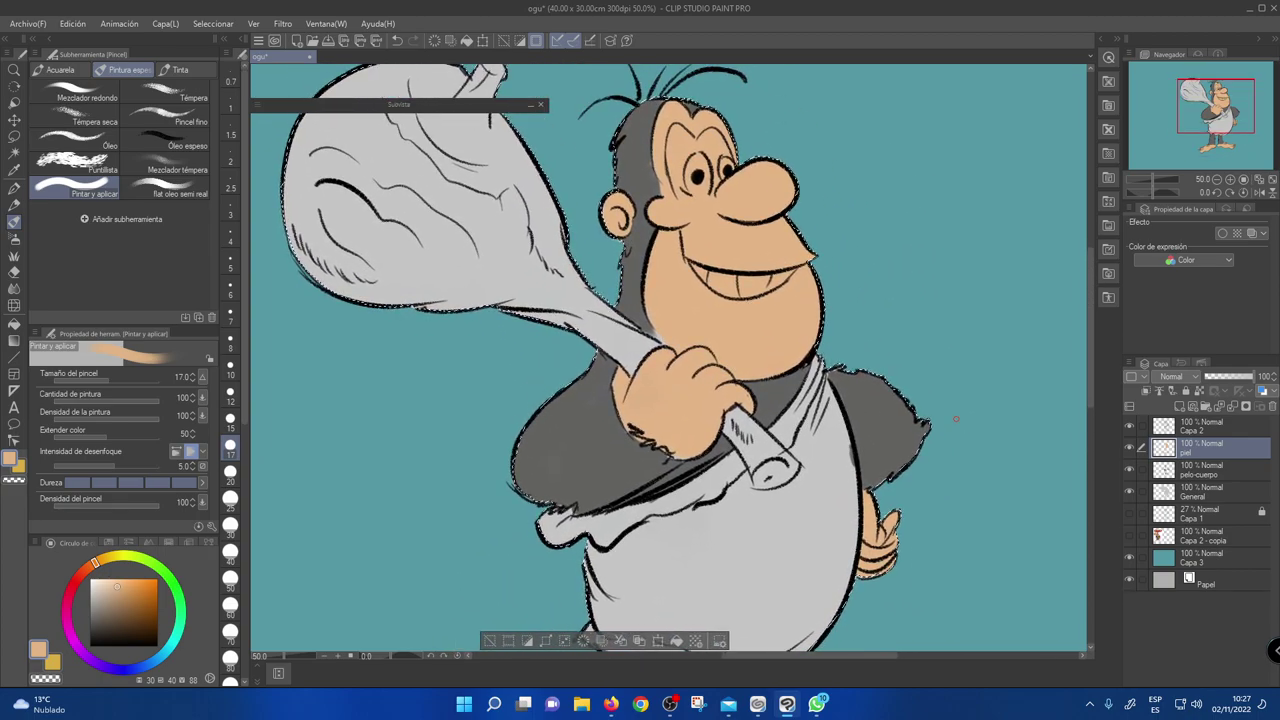
- Add a new layer directly above pelo-cuerpo and name it Palito
left_click(1196, 472)
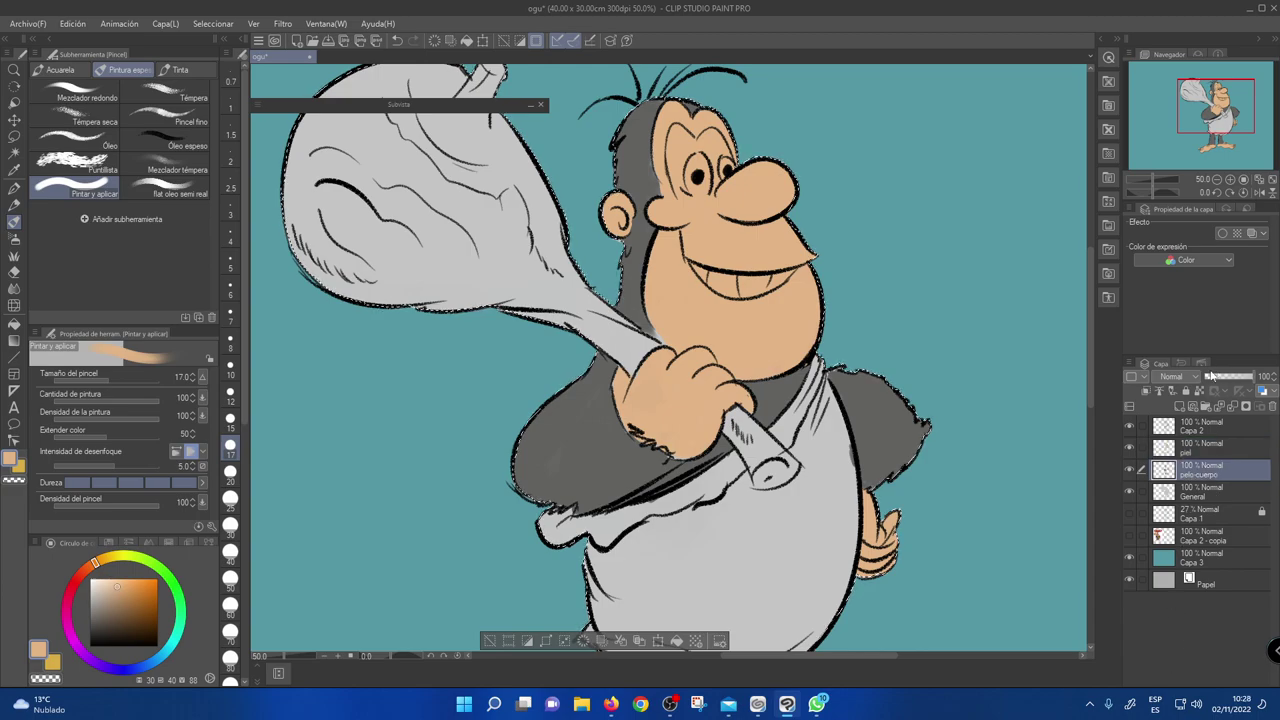
left_click(1181, 407)
double_click(1195, 470)
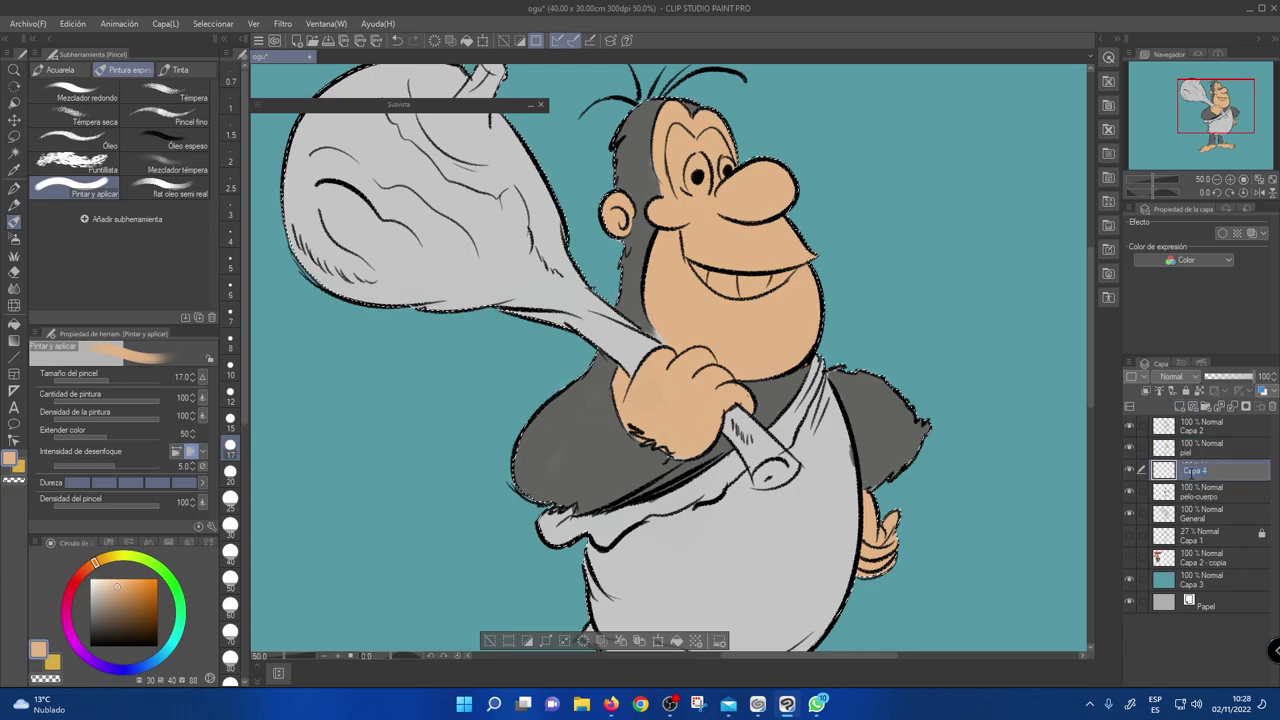
type("Palo")
key("Return")
- Choose a medium green as the paint colour for the club
mouse_move(281, 178)
left_mouse_down()
mouse_move(390, 368)
mouse_move(378, 331)
left_mouse_up()
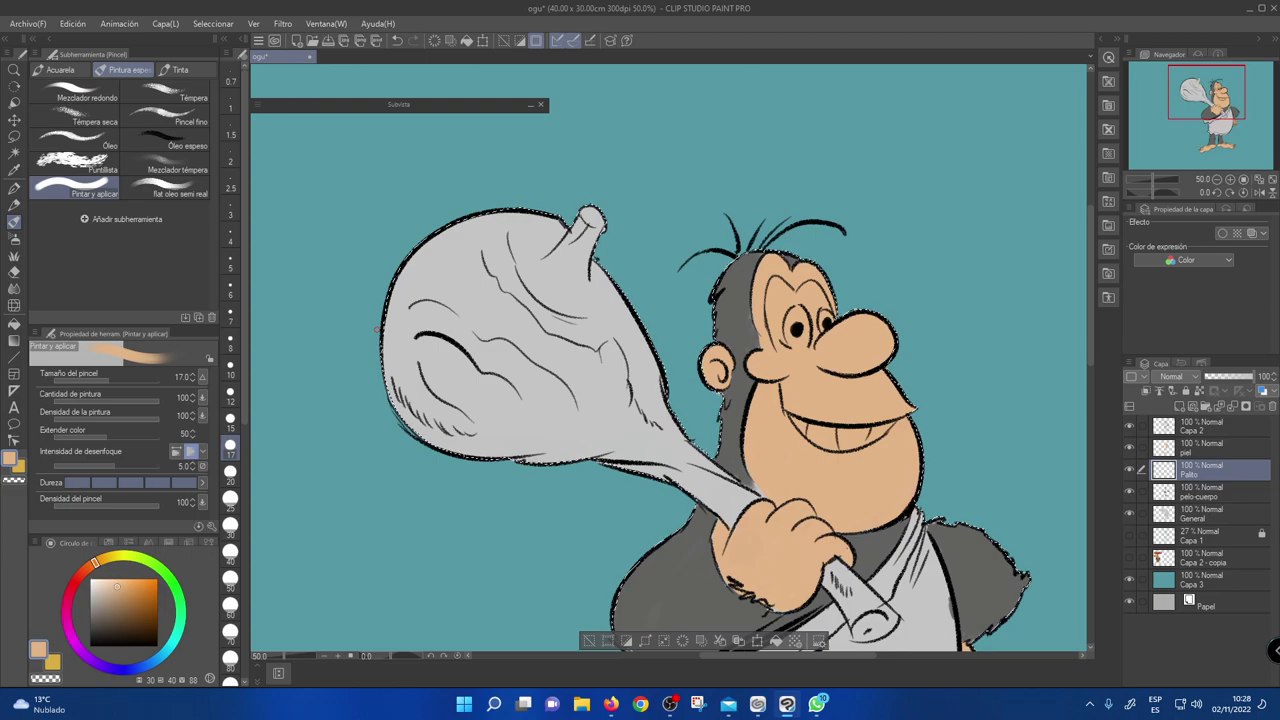
left_click(181, 618)
left_click(141, 605)
left_click(122, 592)
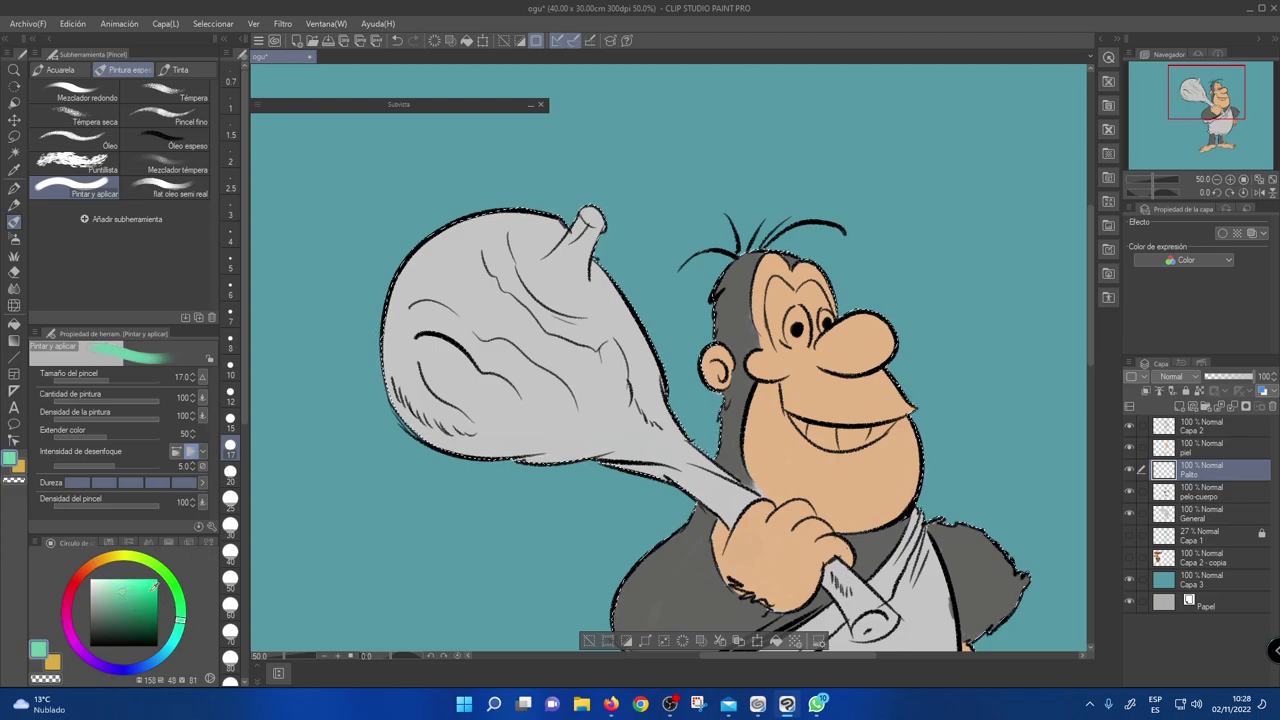
left_click(175, 638)
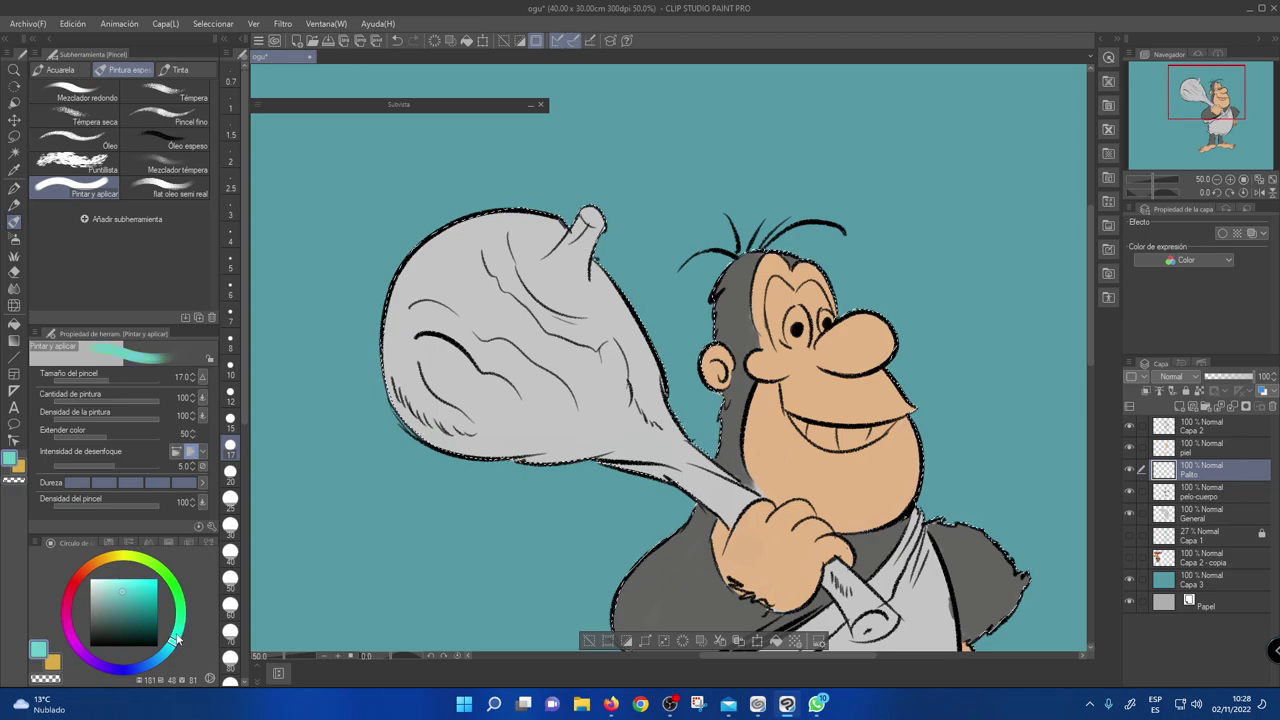
left_click(177, 594)
left_click_drag(129, 598, 123, 592)
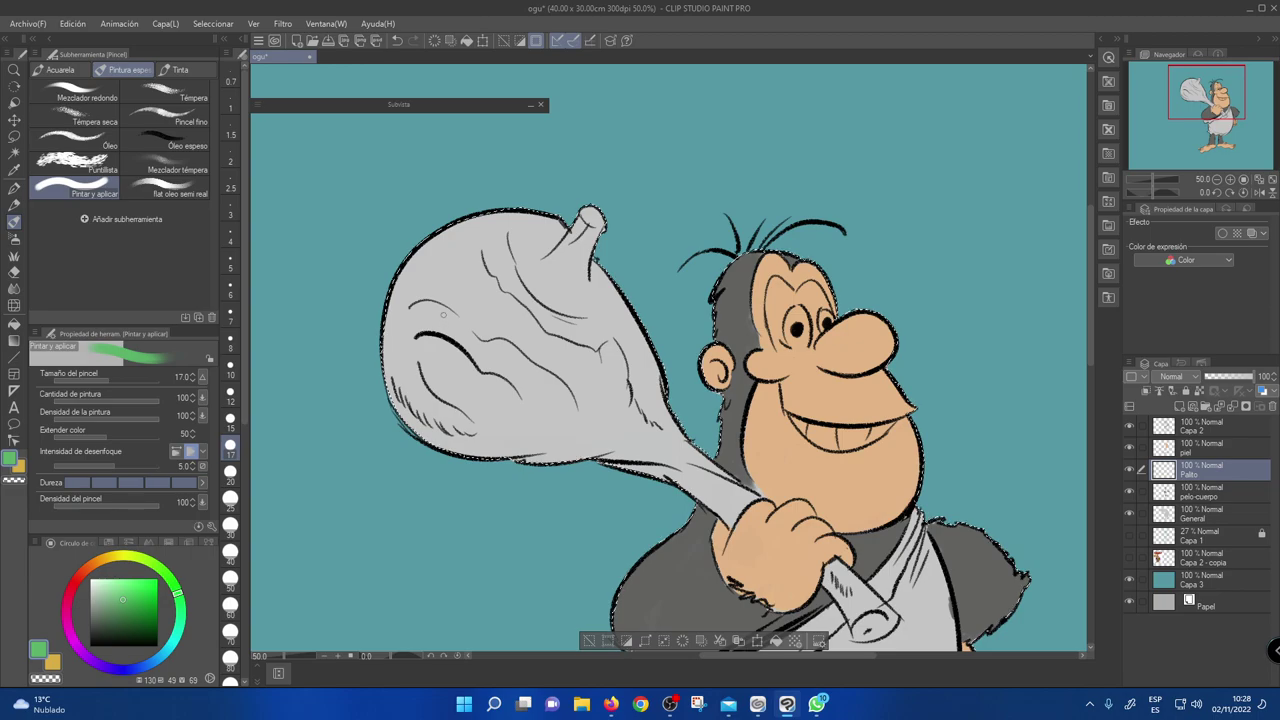
- Enlarge the brush to 120, fill the club's head with green and undo the last stroke running into the handle
key("bracketright")
key("bracketright")
key("bracketright")
key("bracketright")
key("bracketright")
key("bracketright")
key("bracketright")
key("bracketright")
key("bracketright")
key("bracketright")
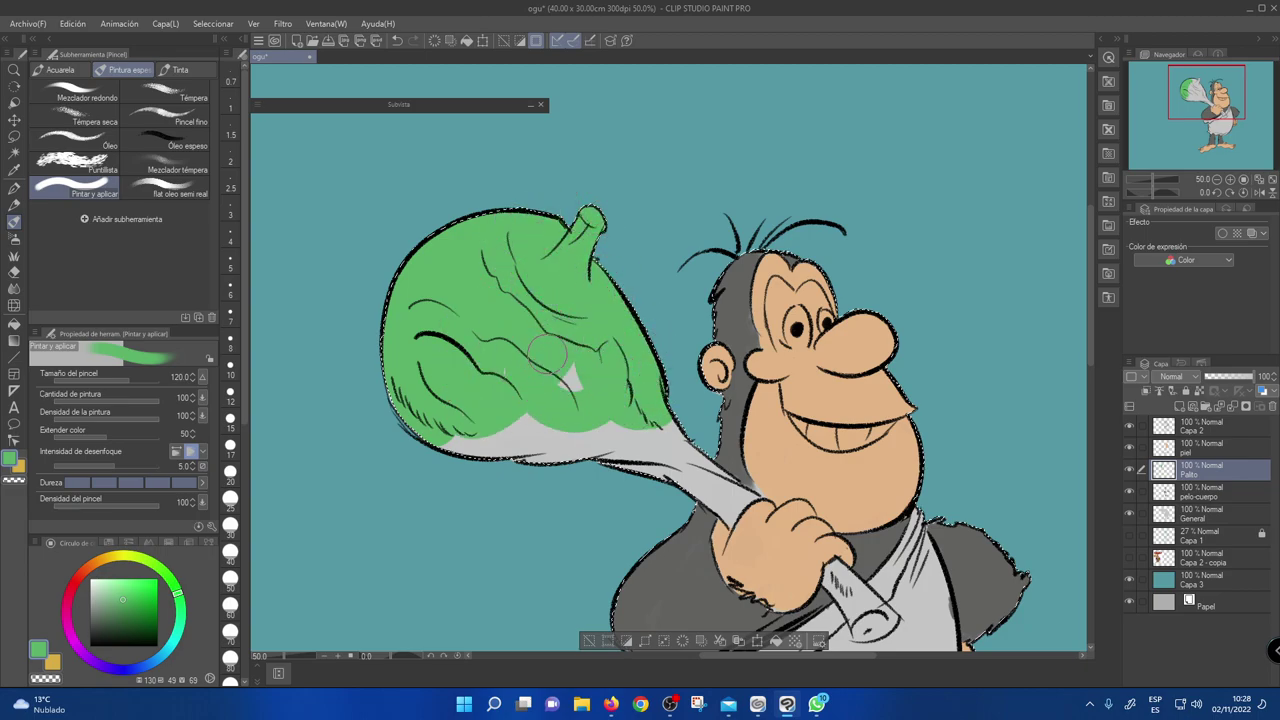
mouse_move(498, 464)
left_mouse_down()
mouse_move(590, 424)
mouse_move(652, 437)
mouse_move(665, 456)
mouse_move(643, 470)
mouse_move(683, 455)
left_mouse_up()
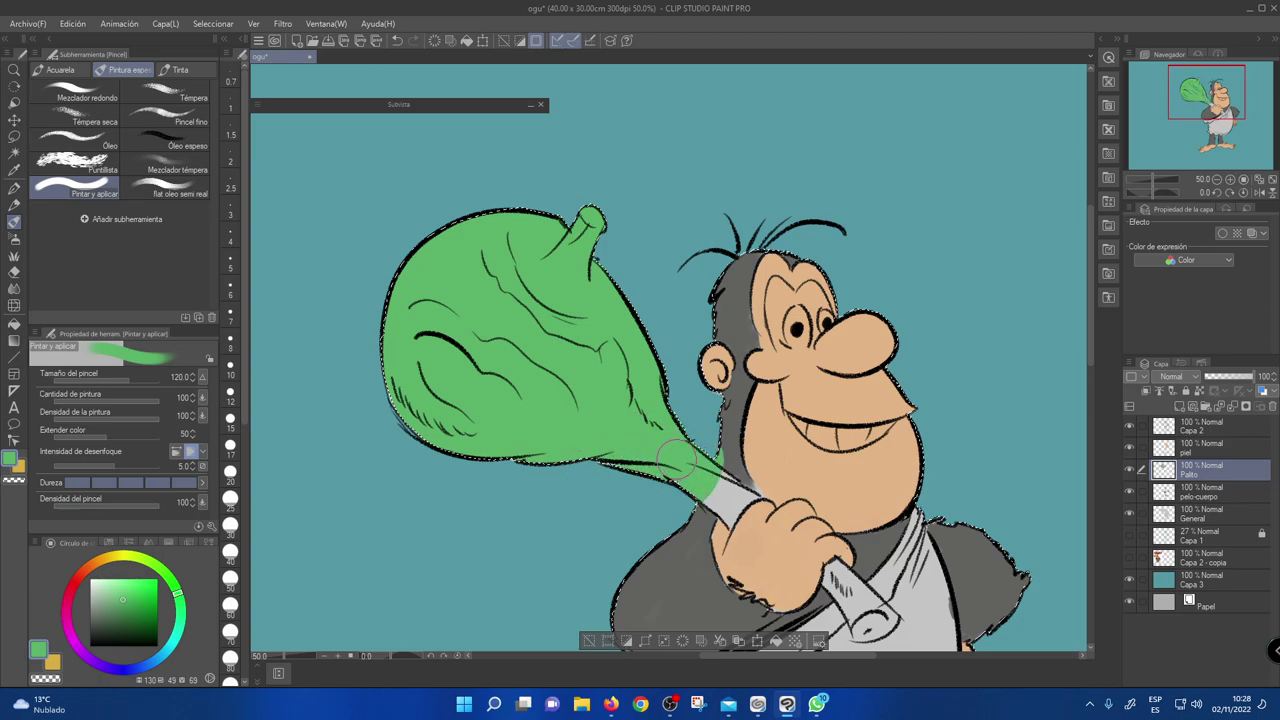
key("ctrl+z")
- Reduce the brush and start extending the green from the club's head into the handle above the fist
mouse_move(650, 395)
left_mouse_down()
mouse_move(669, 349)
mouse_move(548, 264)
mouse_move(456, 347)
mouse_move(486, 270)
mouse_move(536, 207)
mouse_move(610, 208)
mouse_move(579, 298)
mouse_move(488, 346)
mouse_move(466, 313)
left_mouse_up()
scroll(505, 328, "up", 1)
scroll(565, 375, "up", 1)
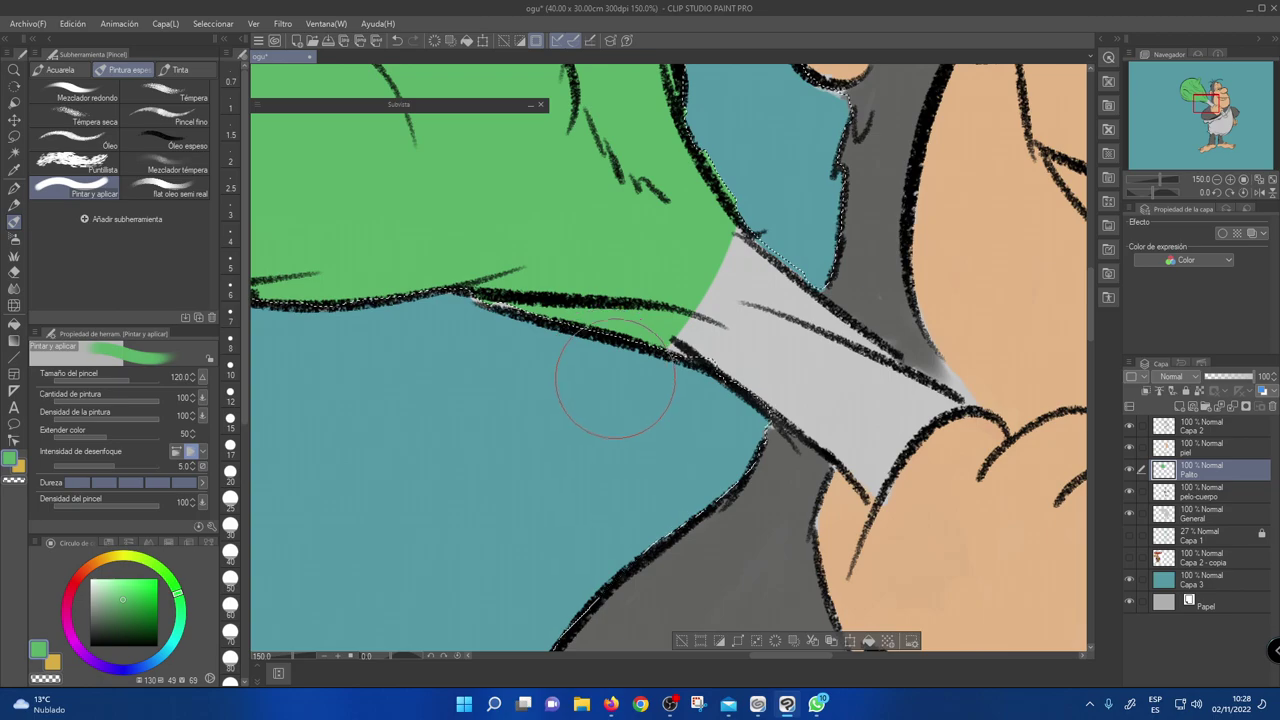
scroll(629, 391, "up", 1)
left_click_drag(673, 364, 459, 320)
key("[")
key("[")
key("[")
key("[")
key("[")
key("[")
key("[")
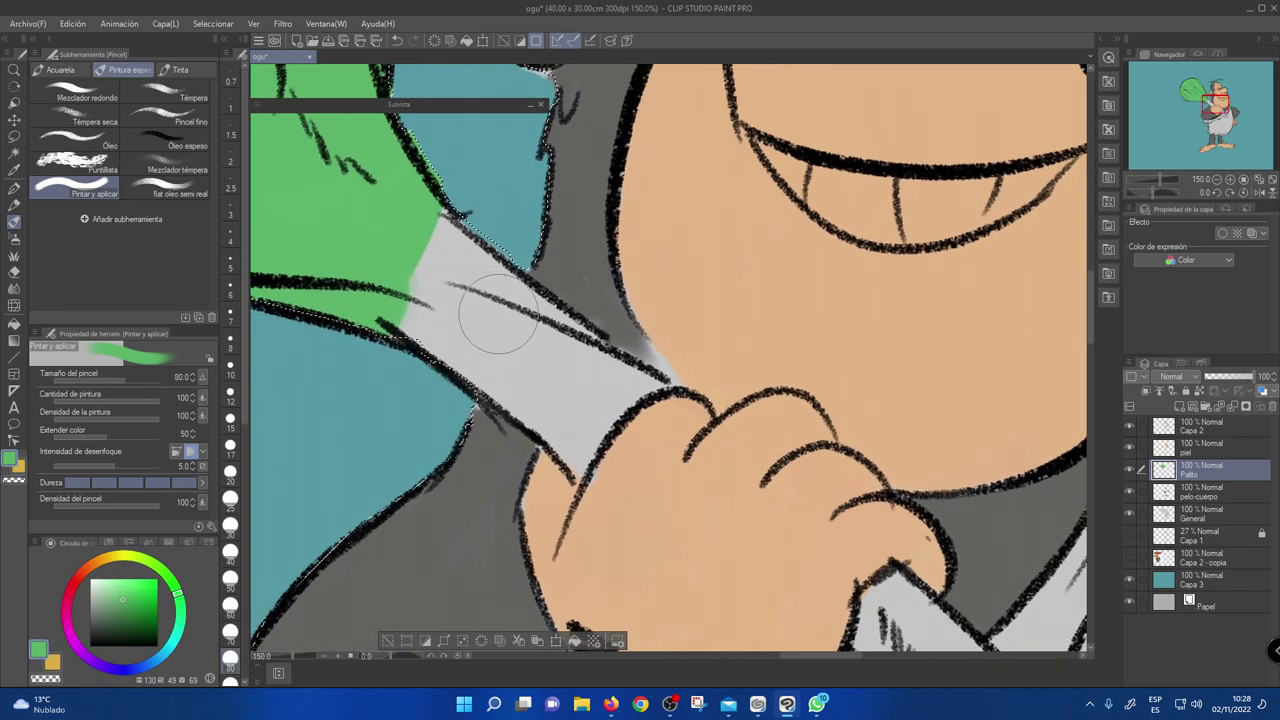
left_click_drag(443, 232, 501, 335)
key("bracketleft")
key("bracketleft")
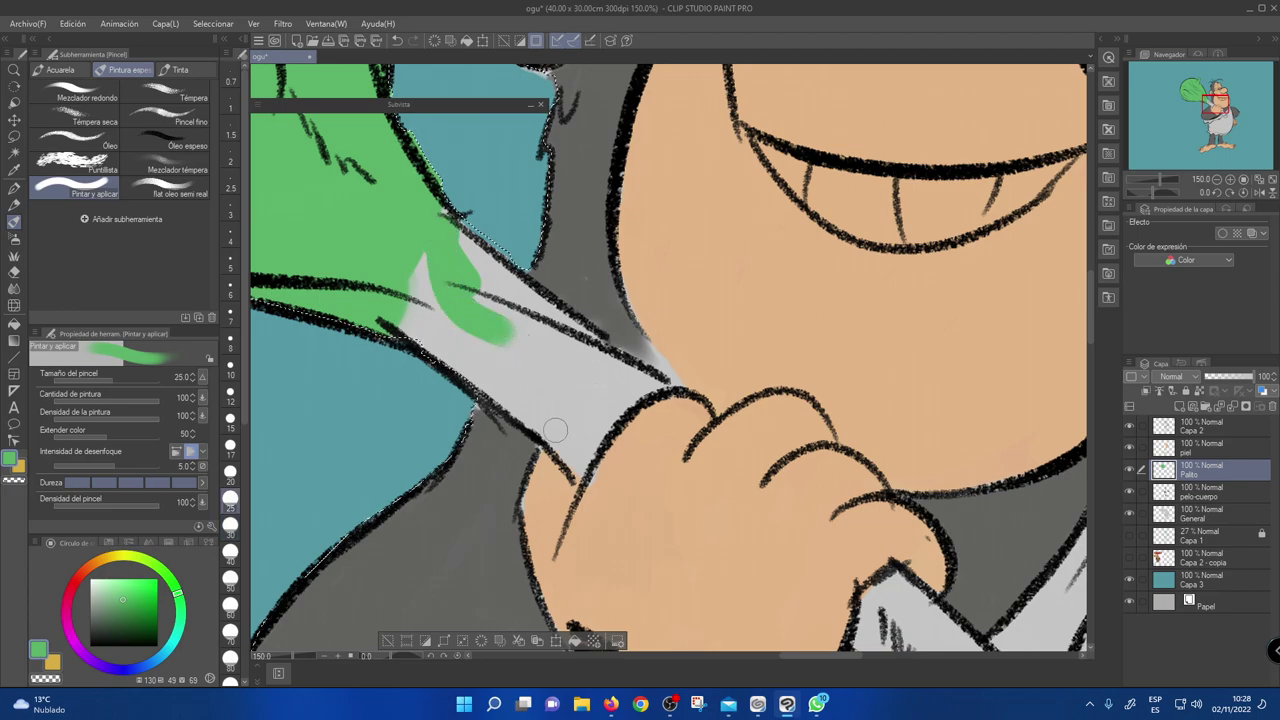
- Reduce the brush size to 10 and paint a green border inside the handle's outline and along the fist
mouse_move(538, 428)
left_mouse_down()
mouse_move(573, 470)
mouse_move(585, 436)
mouse_move(580, 468)
mouse_move(644, 395)
mouse_move(602, 430)
mouse_move(660, 385)
mouse_move(449, 226)
mouse_move(491, 266)
mouse_move(445, 254)
mouse_move(400, 324)
mouse_move(547, 433)
mouse_move(440, 324)
mouse_move(424, 258)
mouse_move(414, 304)
mouse_move(446, 279)
left_mouse_up()
key("bracketleft")
key("bracketleft")
key("bracketleft")
key("bracketleft")
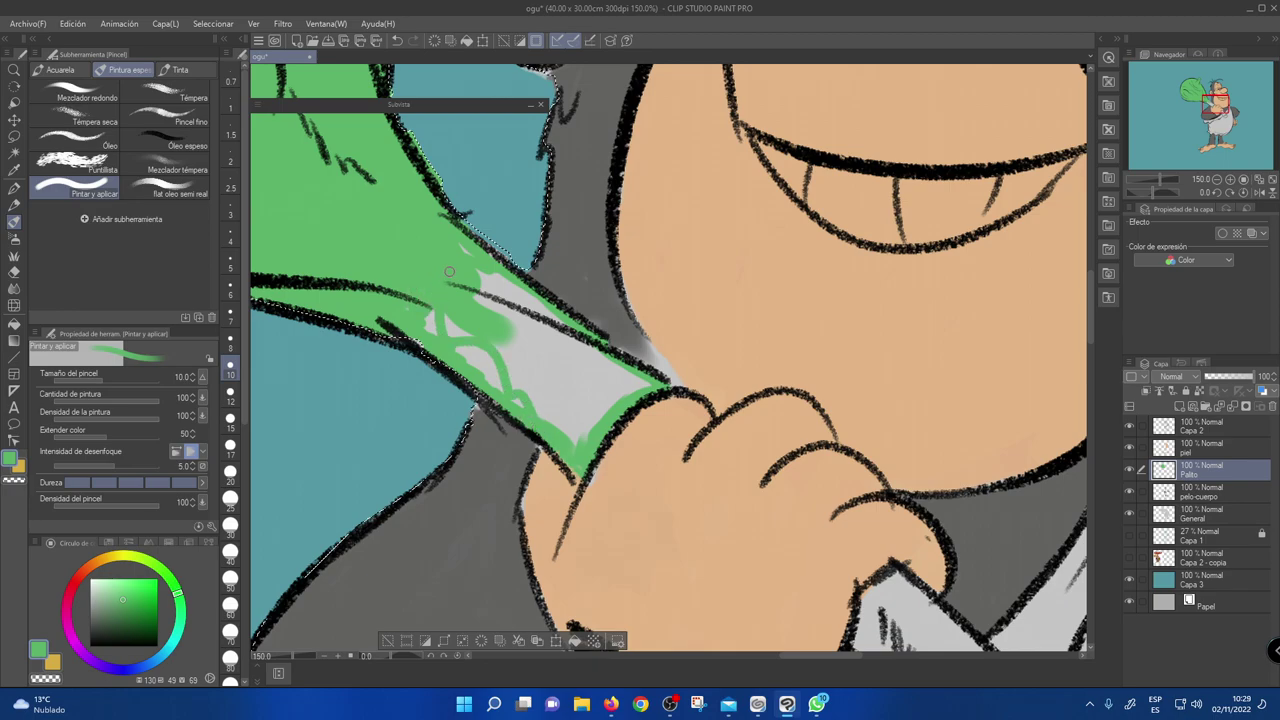
- Enlarge the brush to 25 and fill the interior of the handle above the fist with green
key("bracketright")
key("bracketright")
key("bracketright")
key("bracketright")
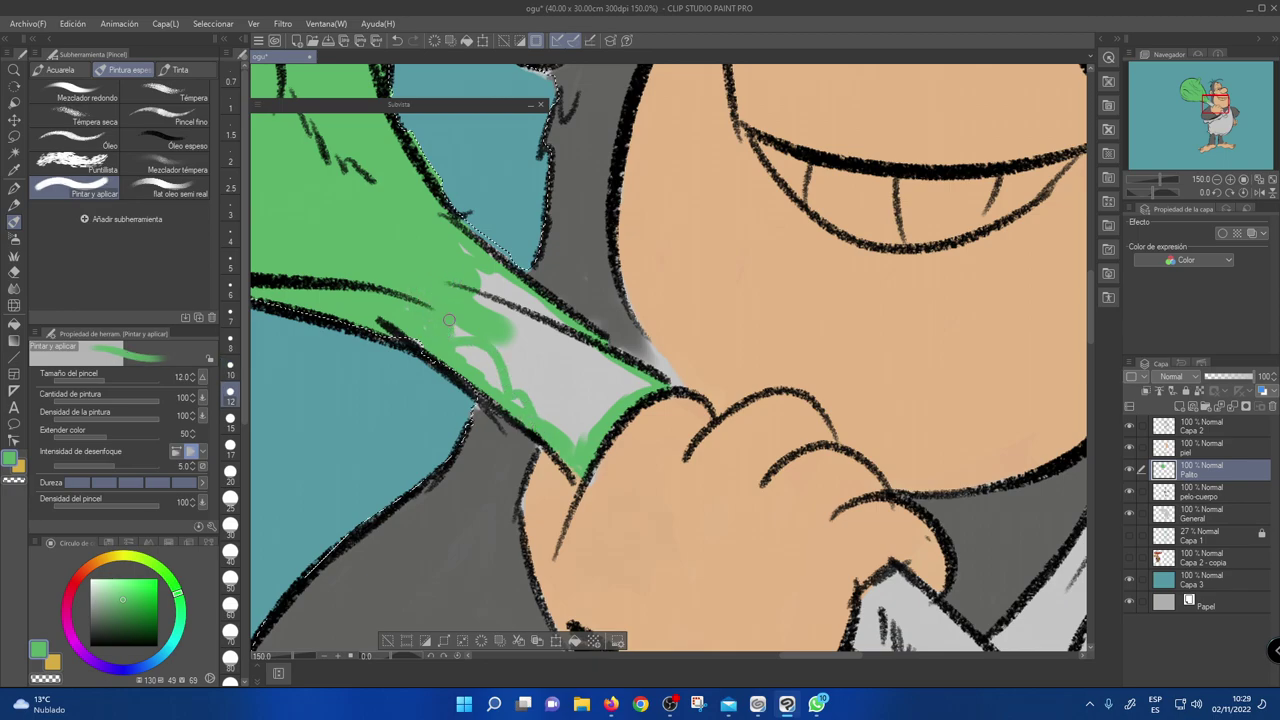
key("bracketright")
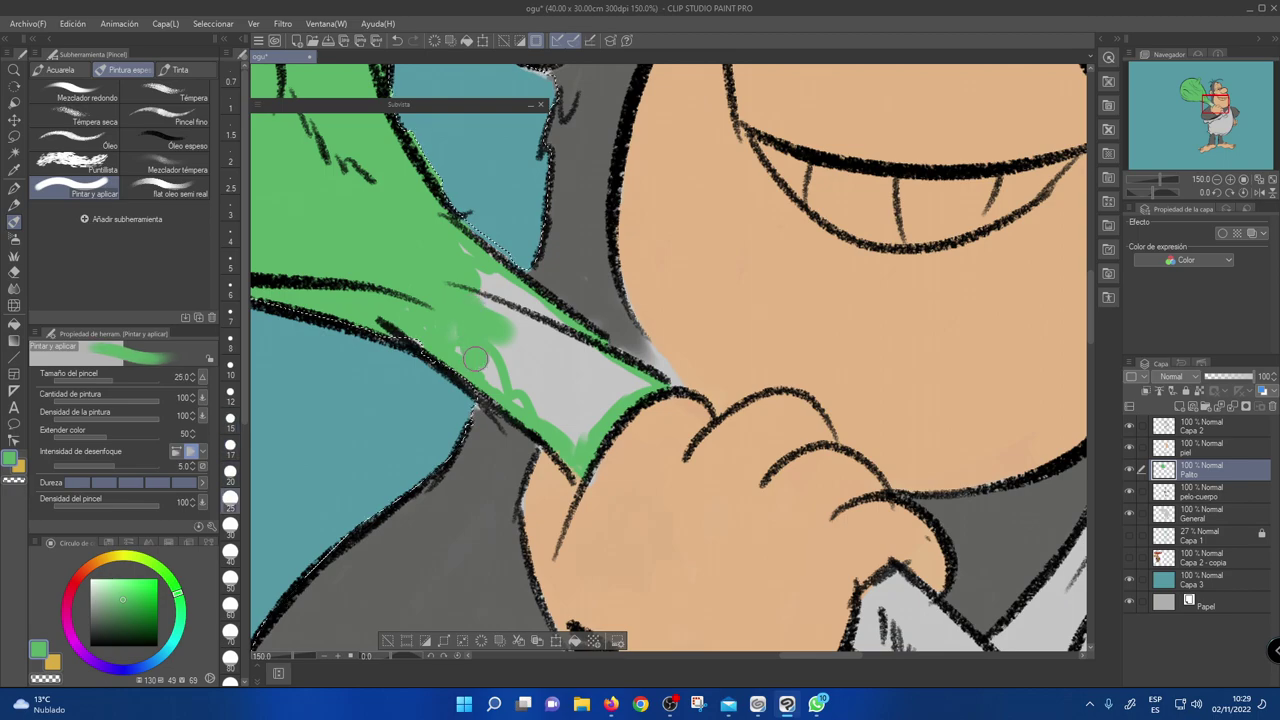
mouse_move(445, 247)
left_mouse_down()
mouse_move(567, 329)
mouse_move(490, 307)
mouse_move(504, 372)
mouse_move(426, 335)
mouse_move(484, 340)
mouse_move(501, 383)
mouse_move(543, 388)
mouse_move(525, 391)
mouse_move(533, 407)
mouse_move(564, 406)
mouse_move(584, 429)
mouse_move(585, 360)
mouse_move(636, 388)
left_mouse_up()
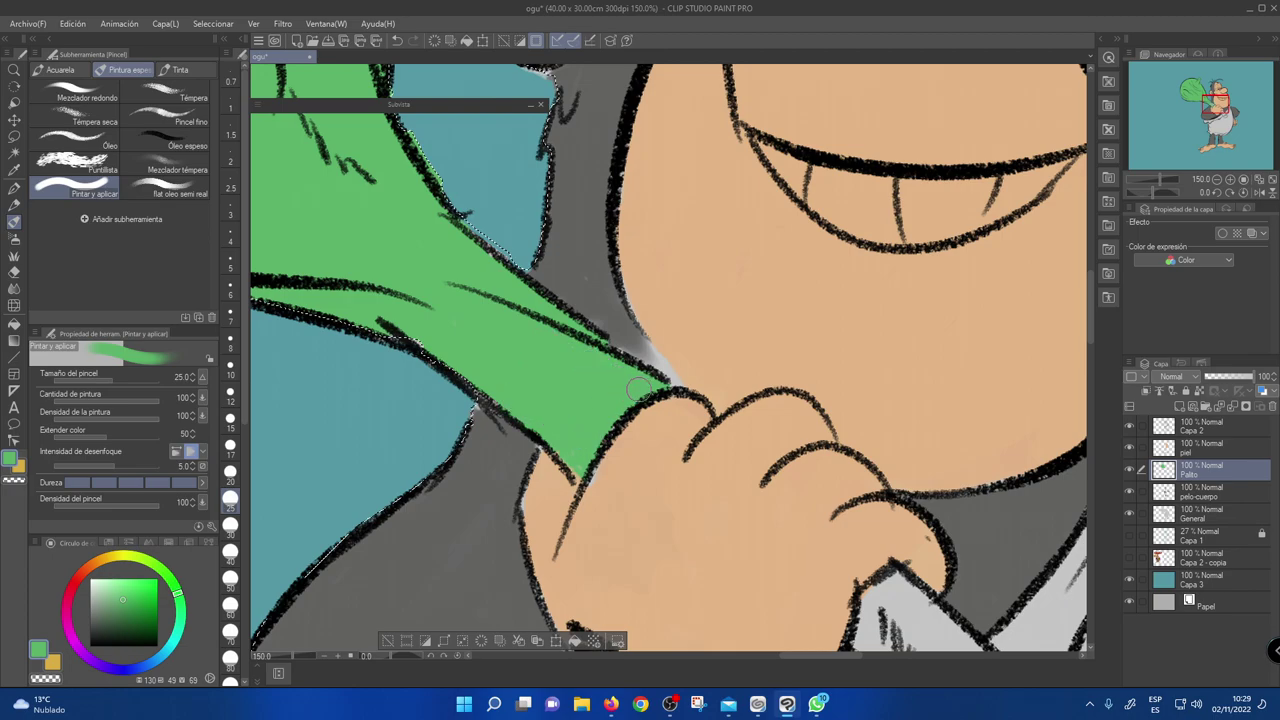
- Fill the handle end protruding below the fist with green, including its rounded tip
mouse_move(657, 457)
left_mouse_down()
mouse_move(539, 277)
mouse_move(481, 226)
left_mouse_up()
mouse_move(664, 355)
left_mouse_down()
mouse_move(656, 315)
mouse_move(645, 330)
mouse_move(664, 367)
mouse_move(650, 362)
mouse_move(708, 417)
mouse_move(666, 383)
mouse_move(713, 437)
mouse_move(657, 363)
mouse_move(739, 516)
left_mouse_up()
mouse_move(685, 381)
left_mouse_down()
mouse_move(645, 351)
mouse_move(652, 304)
mouse_move(673, 296)
mouse_move(845, 461)
mouse_move(840, 450)
mouse_move(817, 462)
mouse_move(842, 479)
mouse_move(840, 463)
mouse_move(770, 498)
mouse_move(807, 497)
mouse_move(745, 516)
mouse_move(763, 469)
mouse_move(700, 410)
mouse_move(693, 383)
mouse_move(772, 397)
mouse_move(788, 483)
mouse_move(770, 483)
mouse_move(814, 462)
mouse_move(742, 472)
mouse_move(790, 480)
left_mouse_up()
left_click_drag(726, 440, 765, 283)
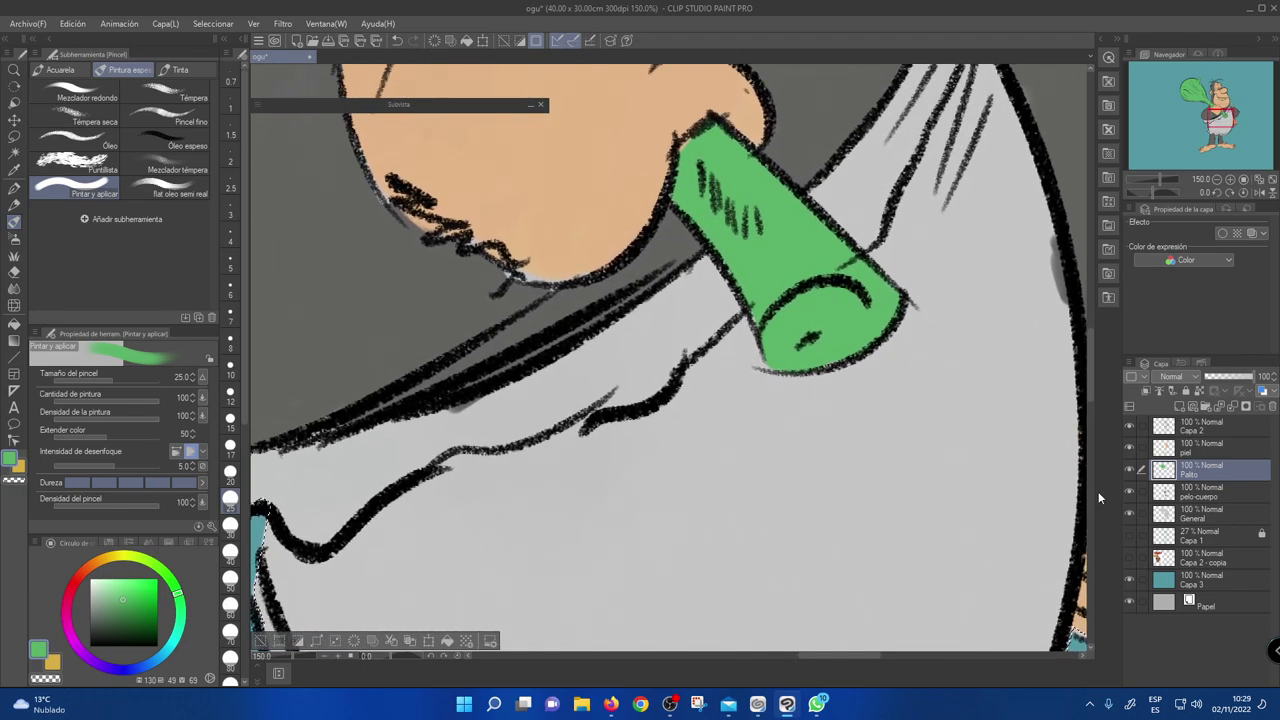
- On the piel layer, sample the skin colour, reduce the brush size to 12 and cover the bare spots along the fist's edge
left_click(1199, 447)
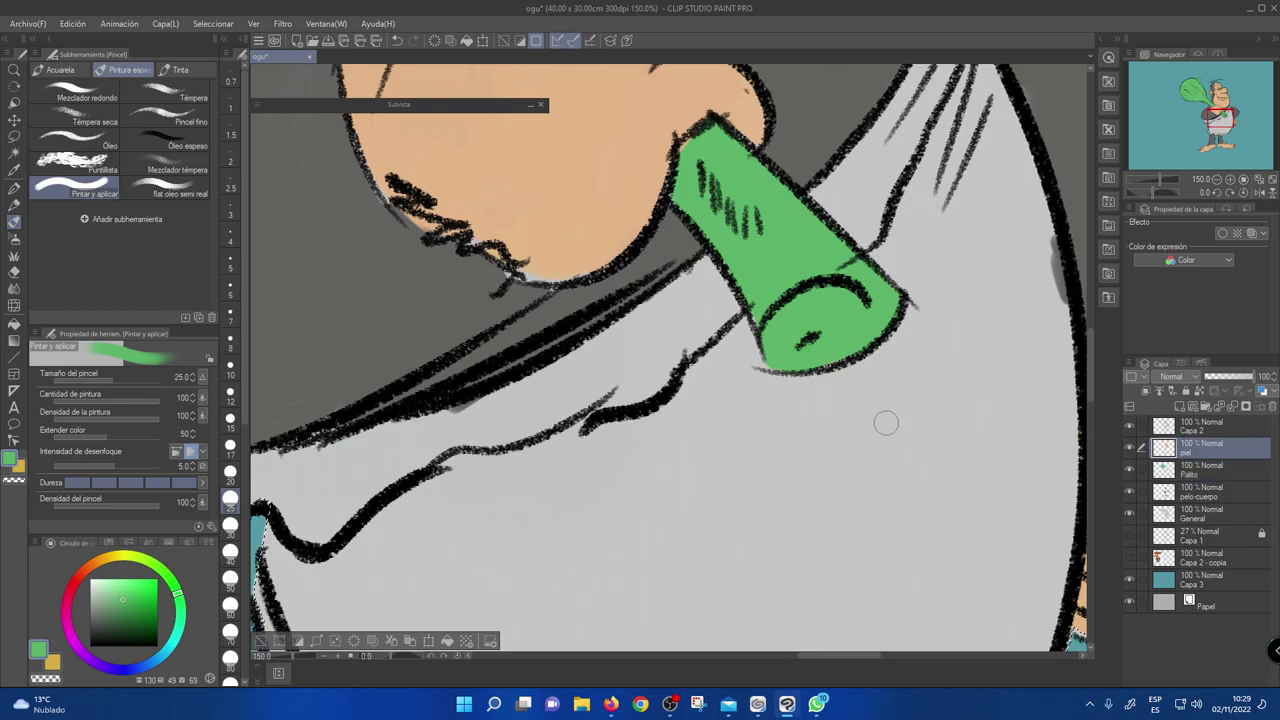
left_click(563, 240, "alt")
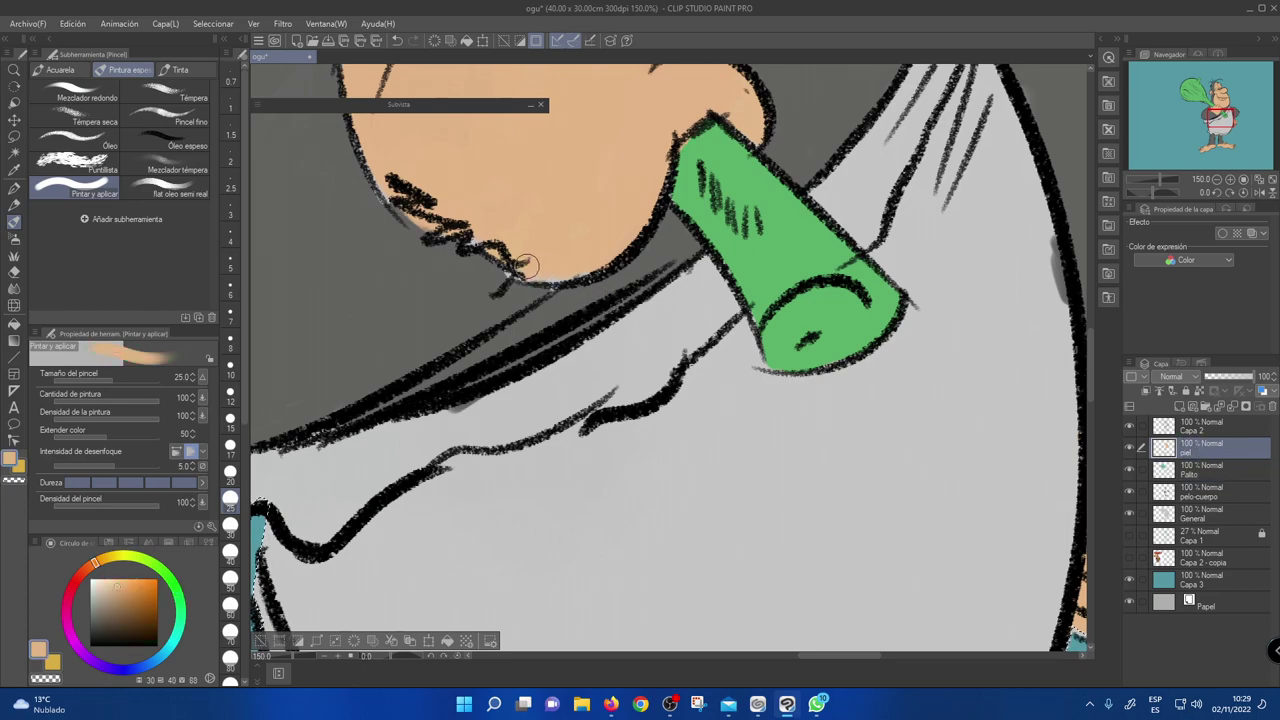
key("bracketleft")
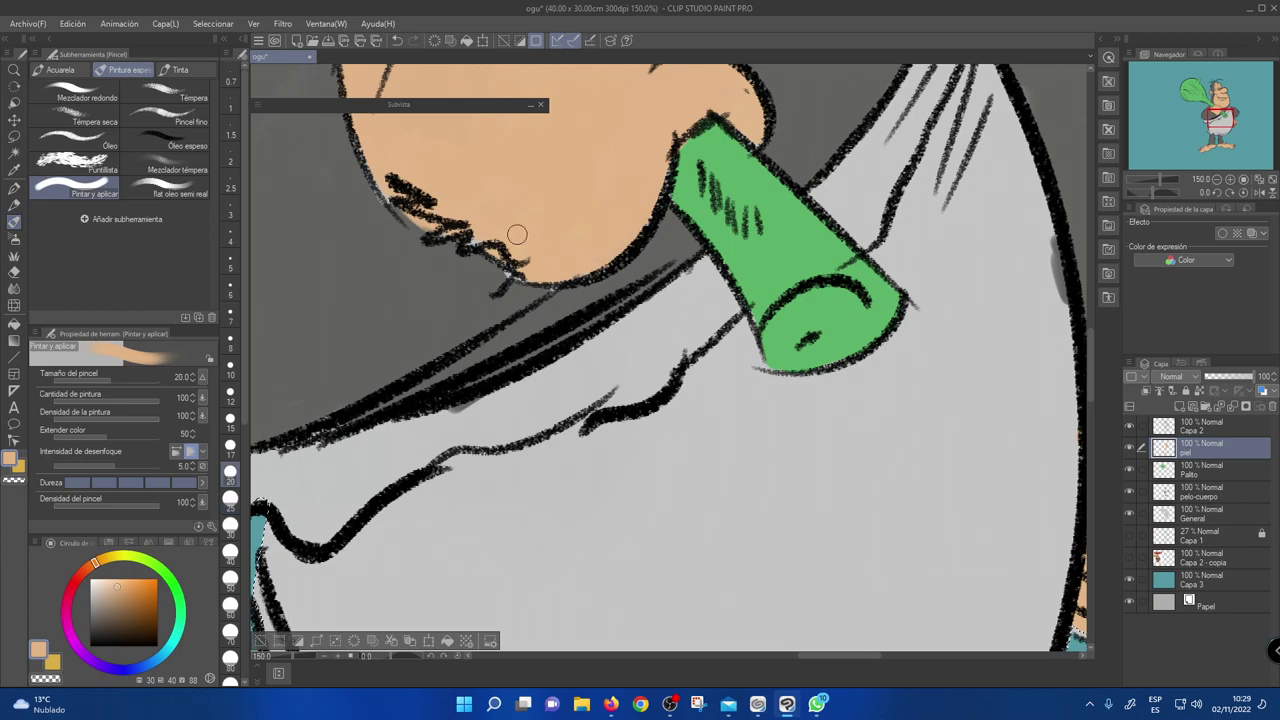
key("bracketleft")
key("bracketleft")
key("bracketleft")
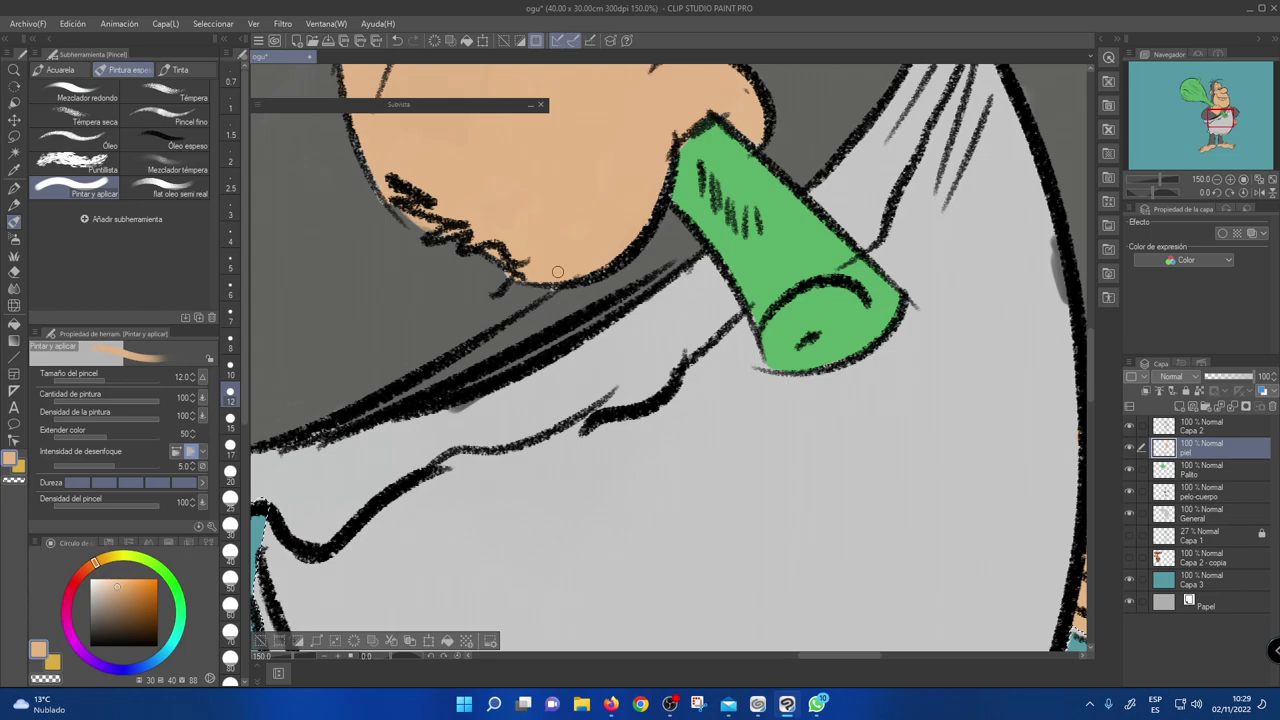
mouse_move(540, 176)
left_mouse_down()
mouse_move(517, 297)
mouse_move(532, 336)
mouse_move(477, 343)
mouse_move(455, 429)
left_mouse_up()
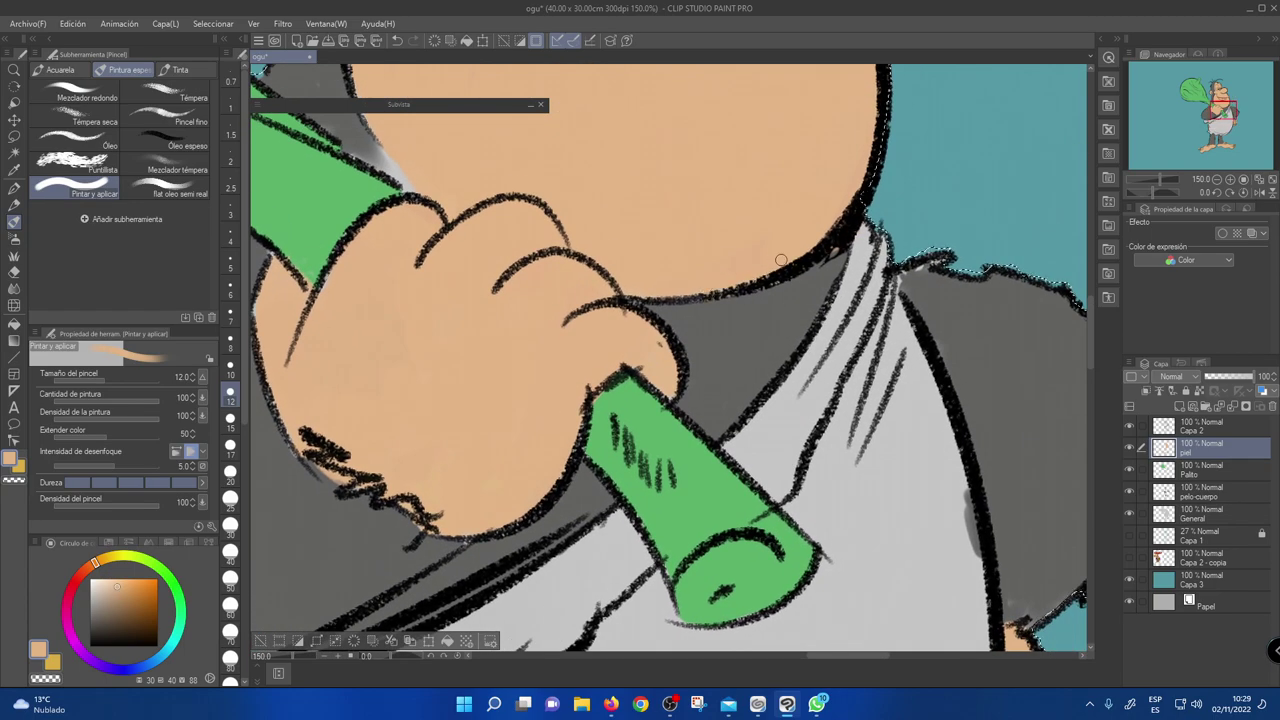
mouse_move(761, 235)
left_mouse_down()
mouse_move(694, 257)
mouse_move(594, 337)
left_mouse_up()
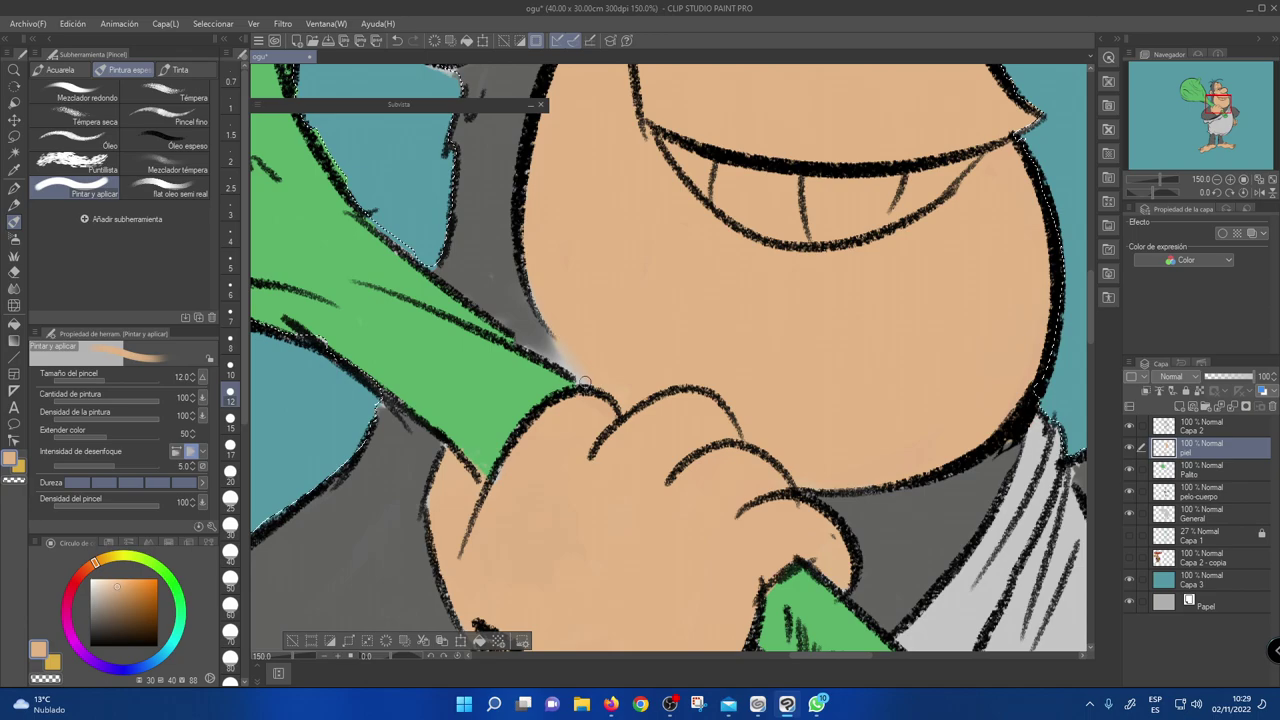
left_click_drag(586, 329, 662, 304)
left_click_drag(582, 266, 674, 247)
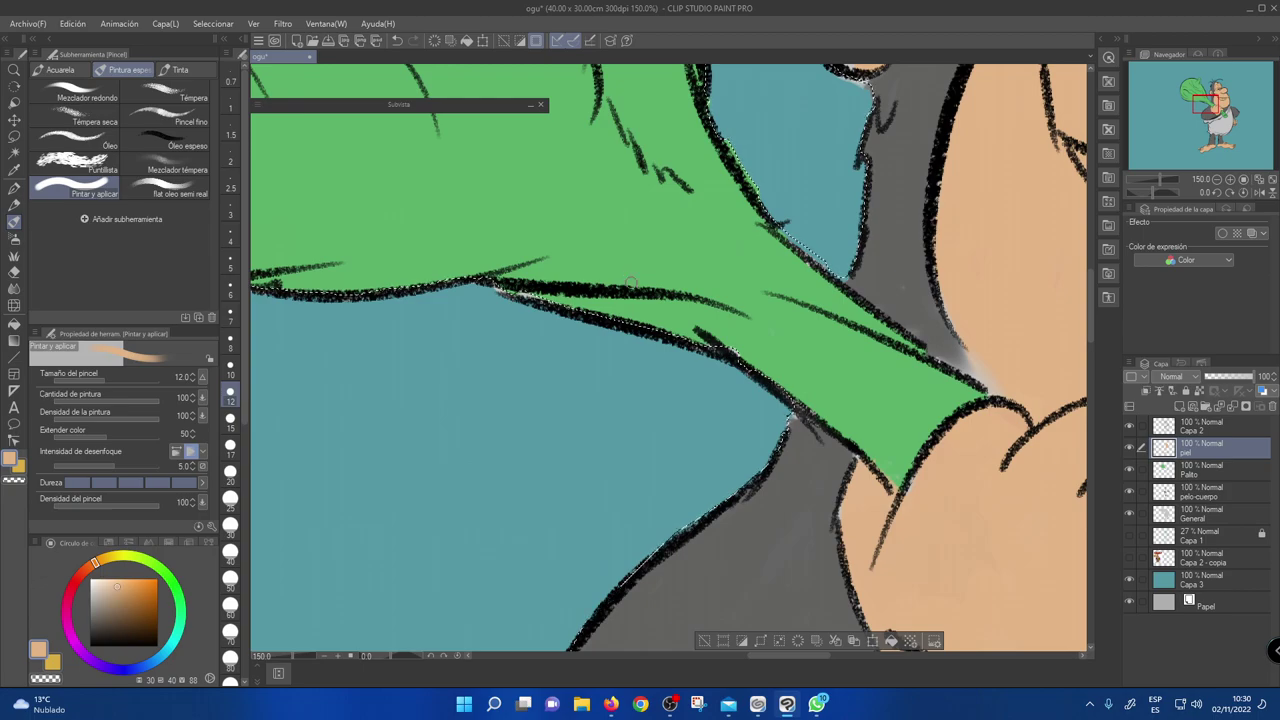
- Clear the selection and, on the Palito layer, sample the green and cover the bare spot along the club handle's lower outline
key("ctrl+d")
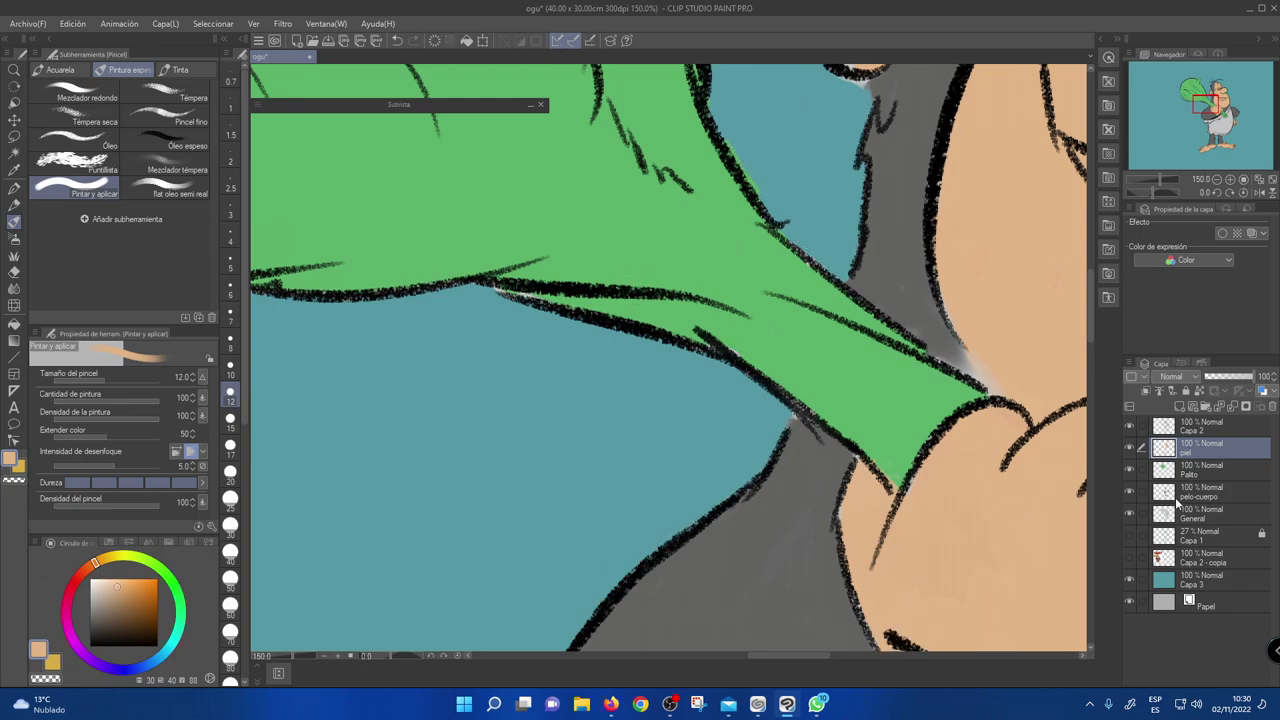
left_click(1180, 469)
left_click(490, 209, "alt")
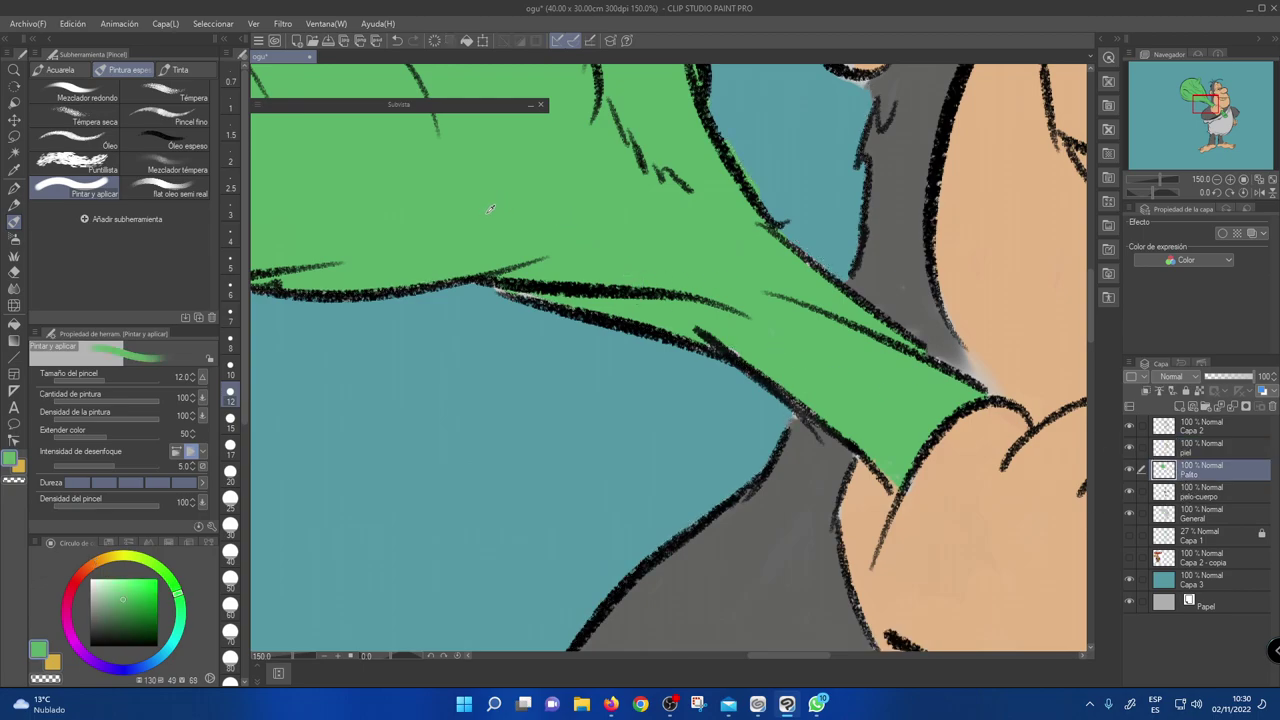
left_click_drag(497, 287, 533, 296)
left_click_drag(636, 404, 660, 448)
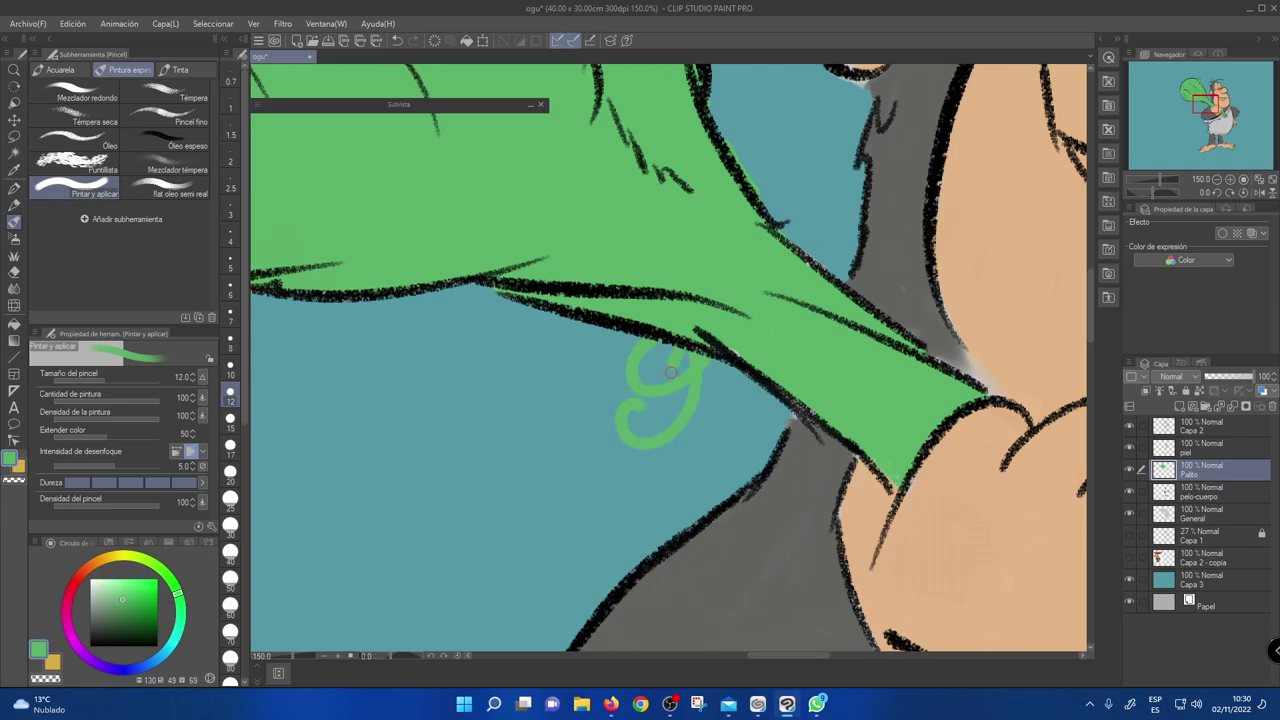
key("ctrl+z")
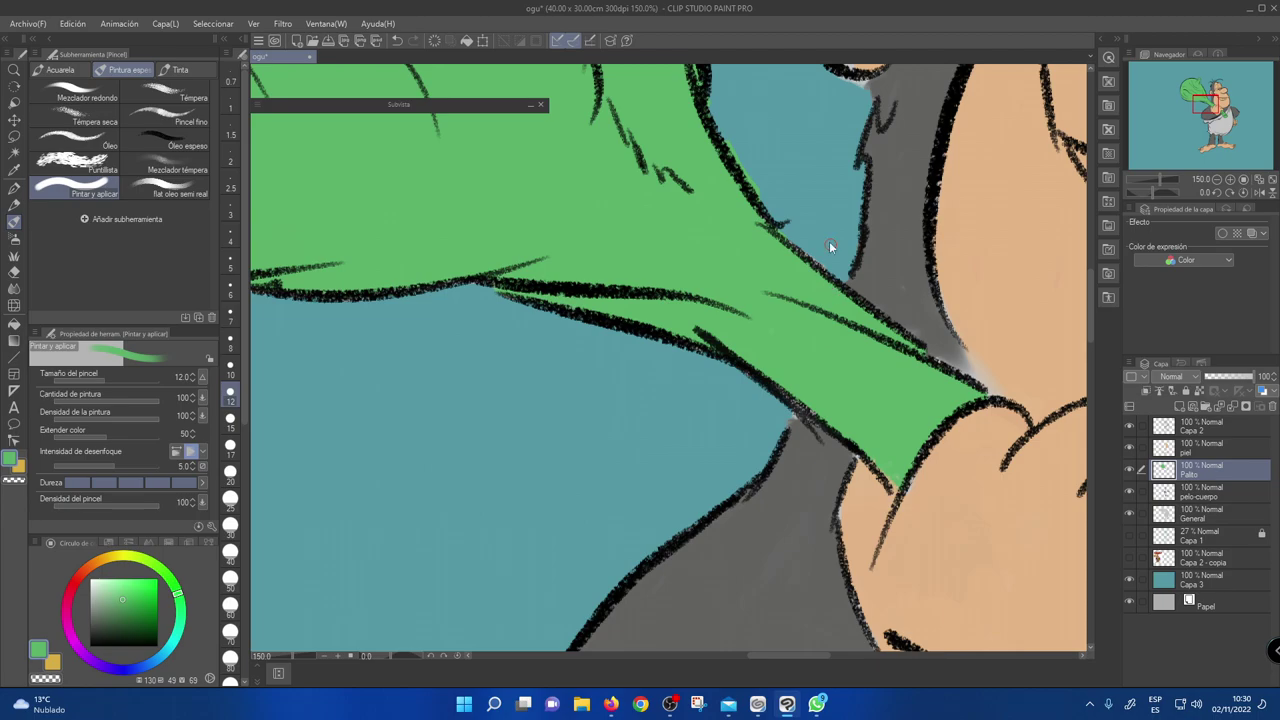
- Add a new layer above pelo-cuerpo and name it ROpa
scroll(829, 241, "down", 4)
left_click_drag(980, 476, 813, 435)
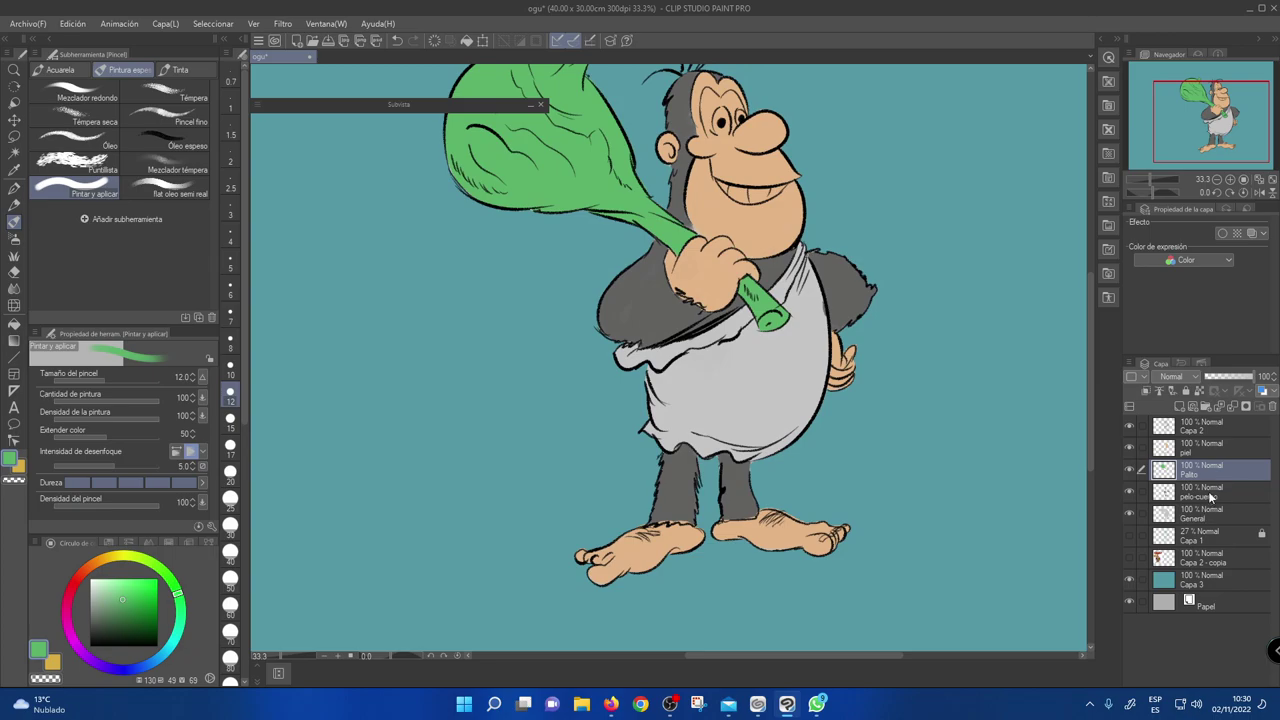
left_click(1210, 494)
left_click(1180, 406)
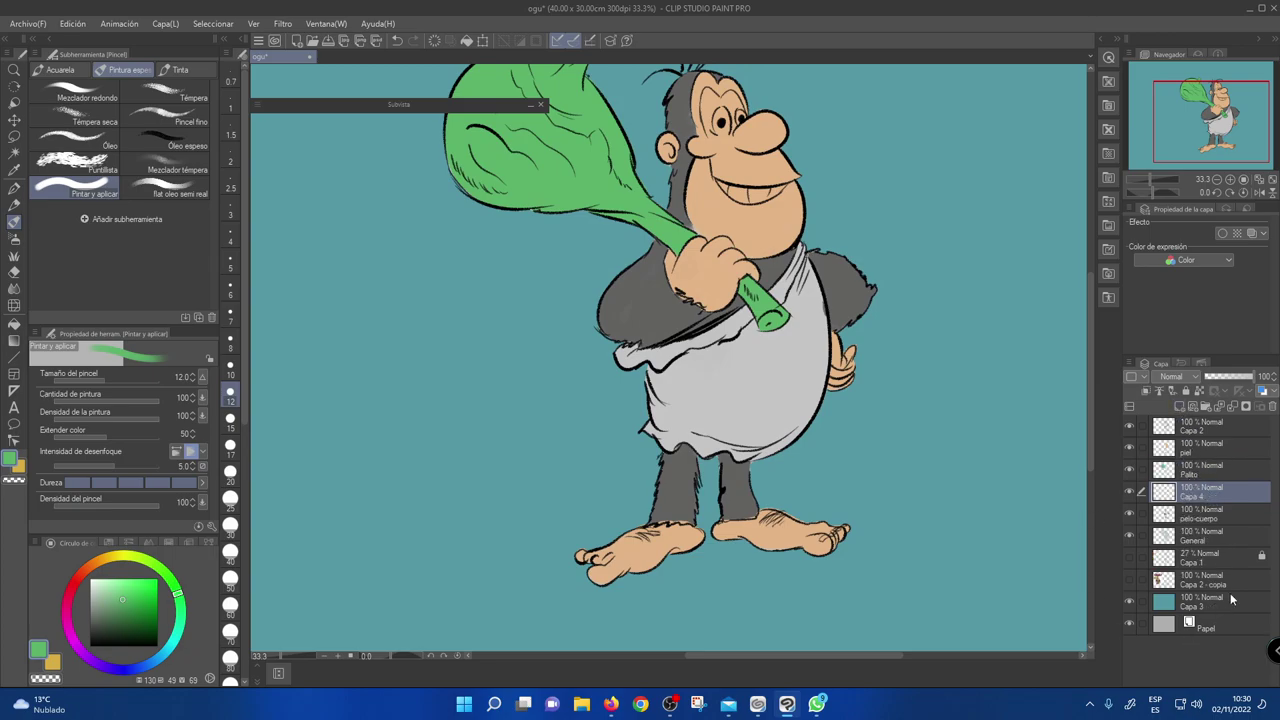
double_click(1189, 497)
type("ROPA")
key("Return")
- Select the character's silhouette from the General layer and choose a turquoise blue with hue 190, saturation 74 and brightness 74
left_click(1167, 538, "ctrl")
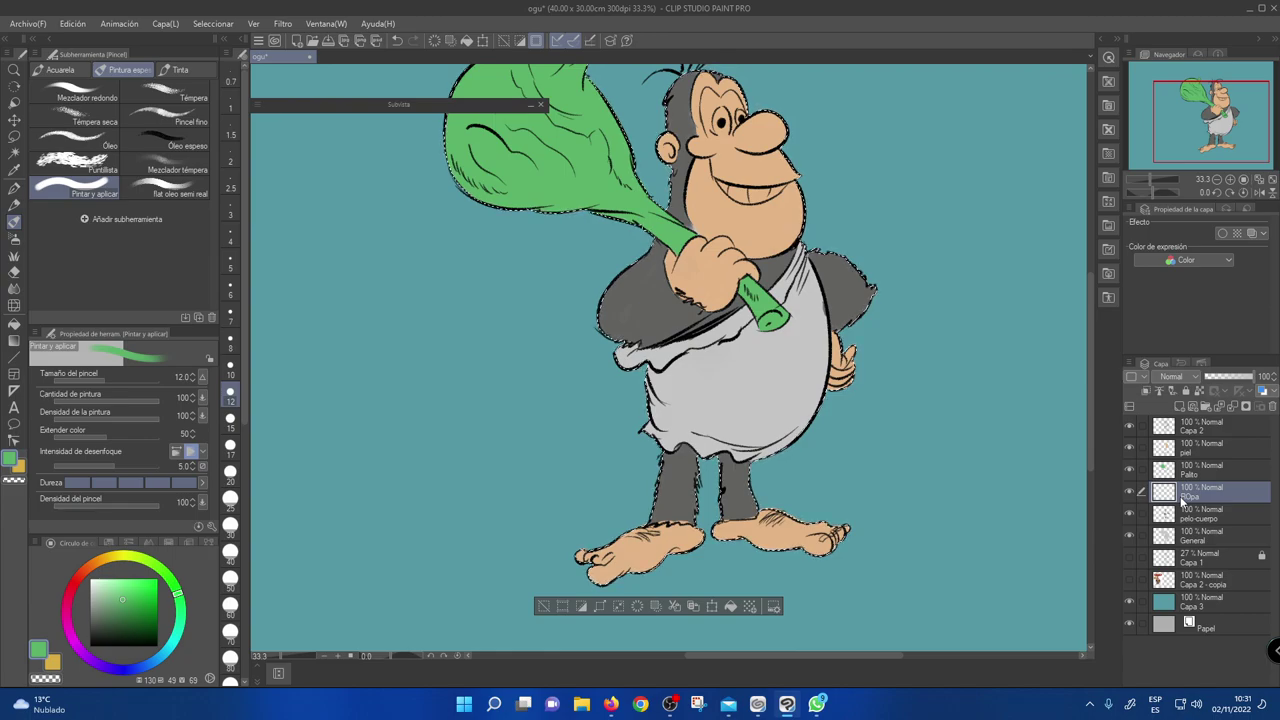
left_click(108, 595)
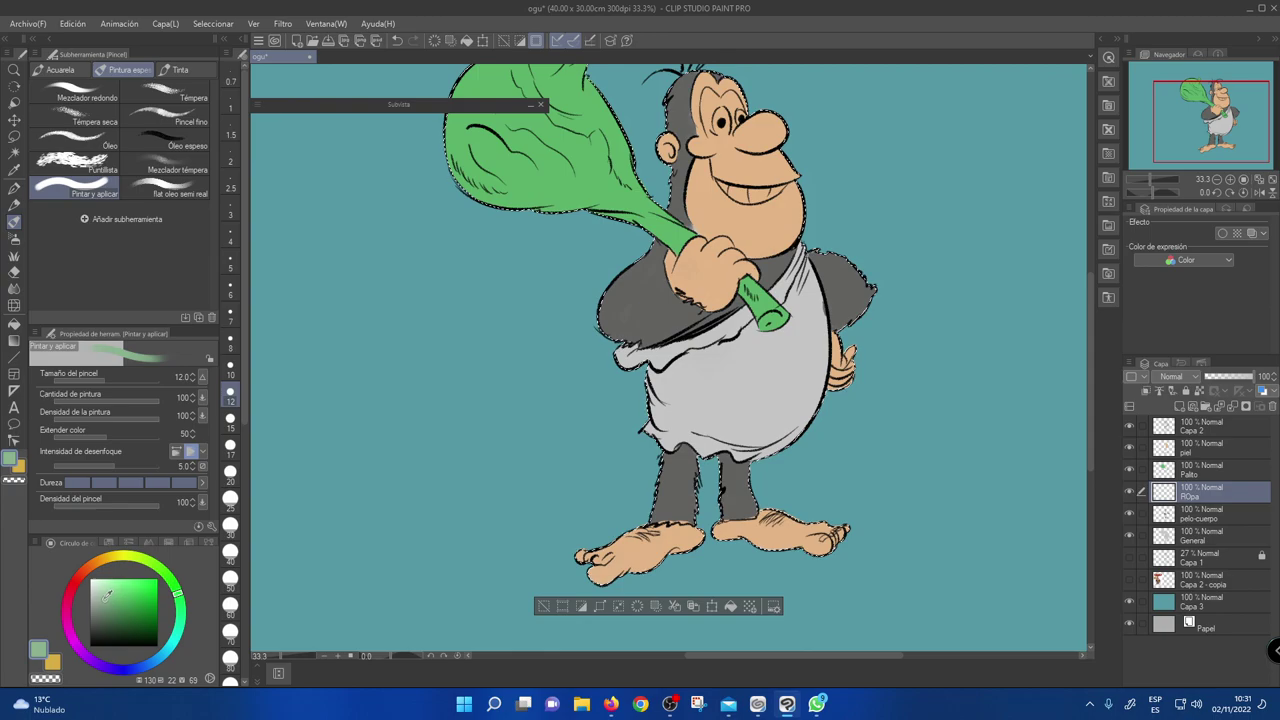
left_click(98, 564)
left_click(131, 607)
mouse_move(131, 607)
left_mouse_down()
mouse_move(171, 584)
mouse_move(106, 603)
mouse_move(149, 607)
left_mouse_up()
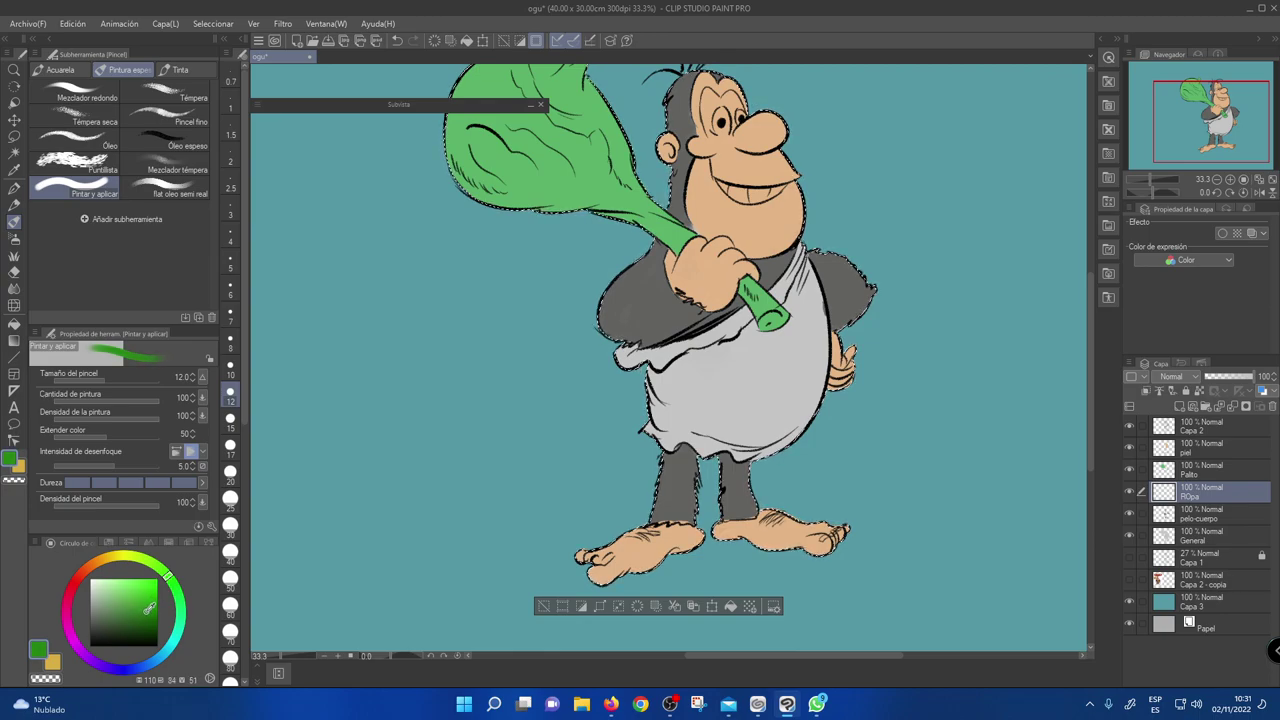
left_click(176, 634)
left_click_drag(137, 617, 146, 602)
left_click_drag(169, 646, 165, 656)
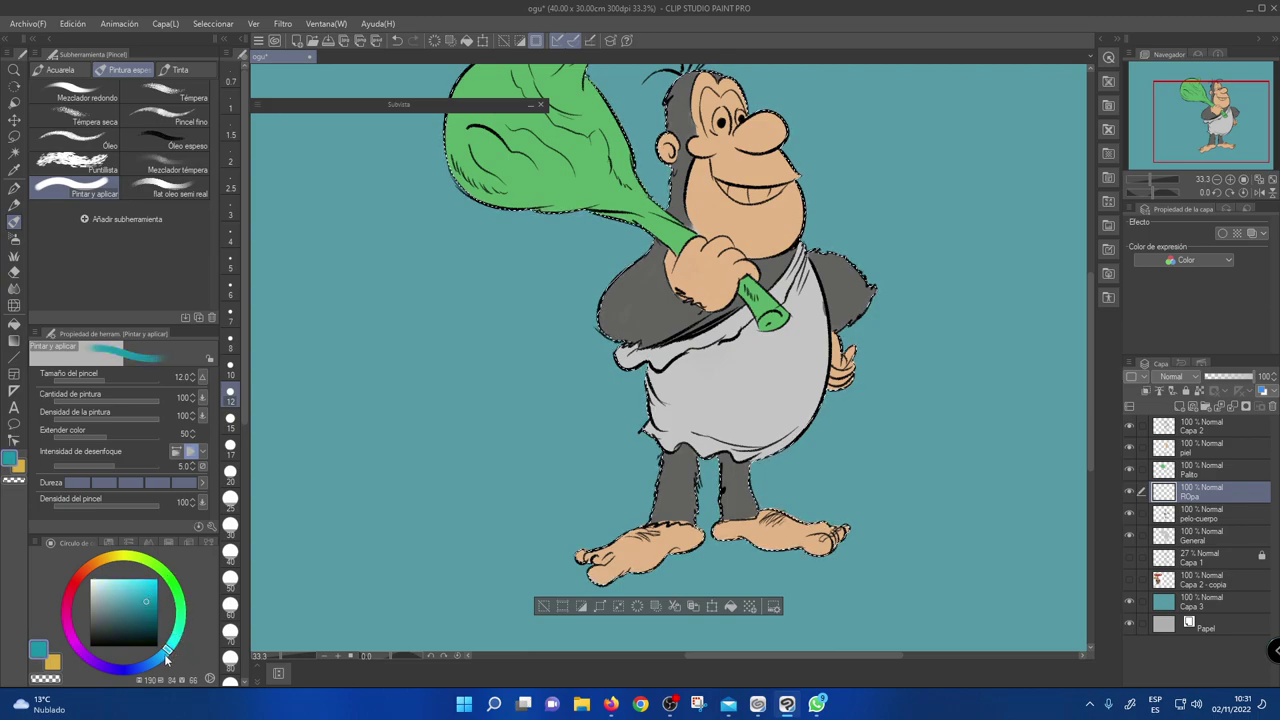
left_click(141, 596)
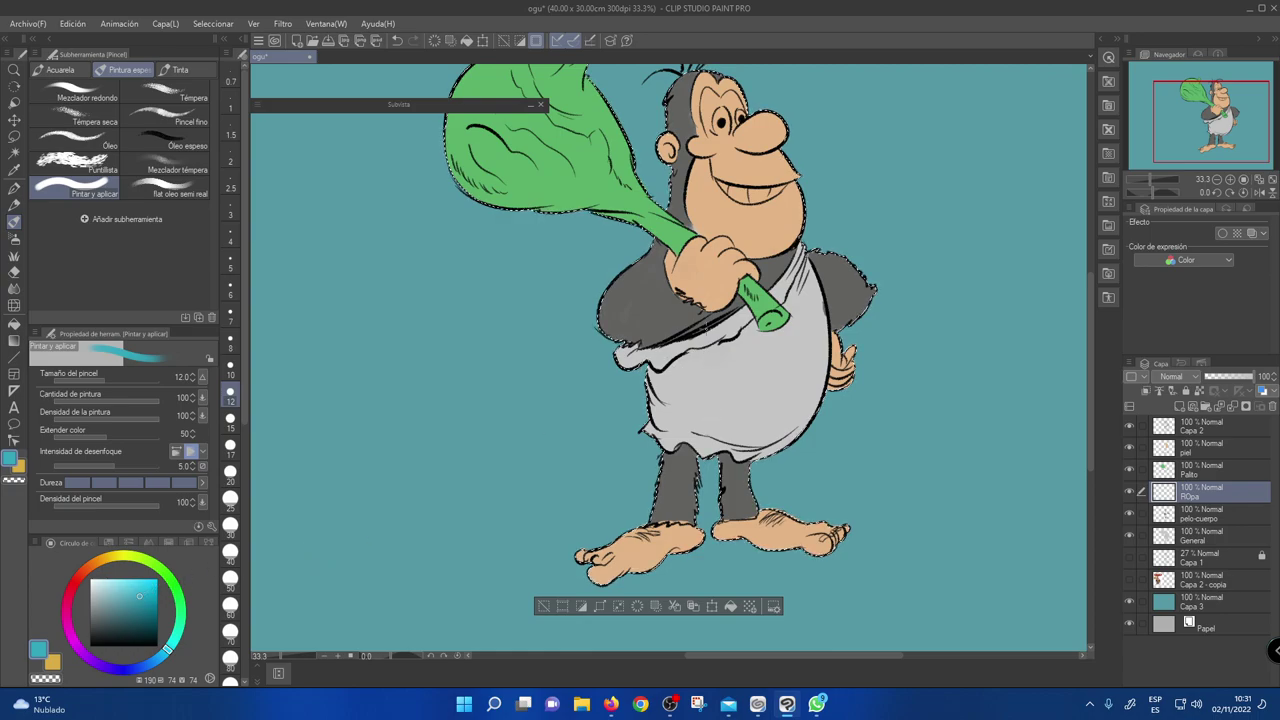
- Enlarge the brush to 80 and block in the middle of the garment with turquoise
key("]")
key("]")
key("]")
key("]")
key("]")
key("]")
key("]")
key("]")
key("]")
key("]")
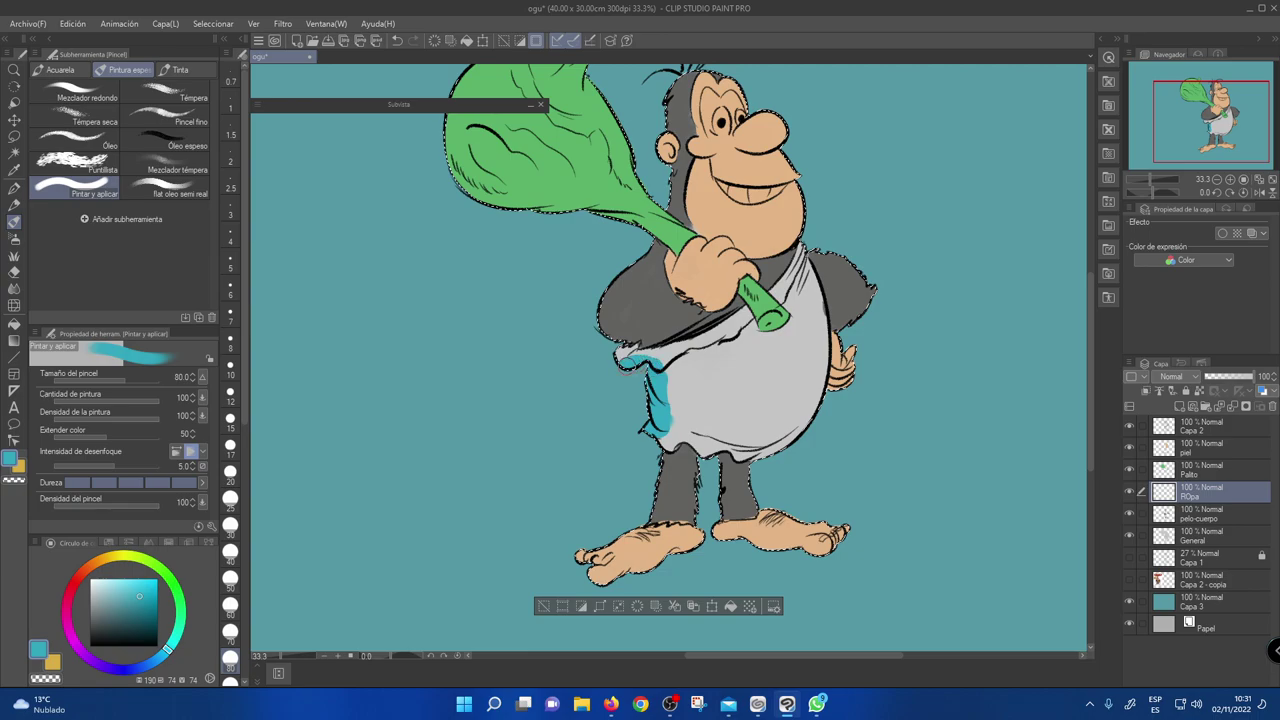
mouse_move(672, 372)
left_mouse_down()
mouse_move(787, 378)
mouse_move(782, 412)
mouse_move(800, 397)
mouse_move(807, 407)
mouse_move(782, 430)
mouse_move(672, 392)
mouse_move(697, 391)
mouse_move(668, 432)
mouse_move(711, 406)
mouse_move(670, 377)
mouse_move(727, 384)
mouse_move(691, 362)
mouse_move(755, 367)
mouse_move(731, 360)
mouse_move(705, 364)
mouse_move(755, 373)
left_mouse_up()
scroll(755, 373, "up", 2)
scroll(754, 365, "up", 1)
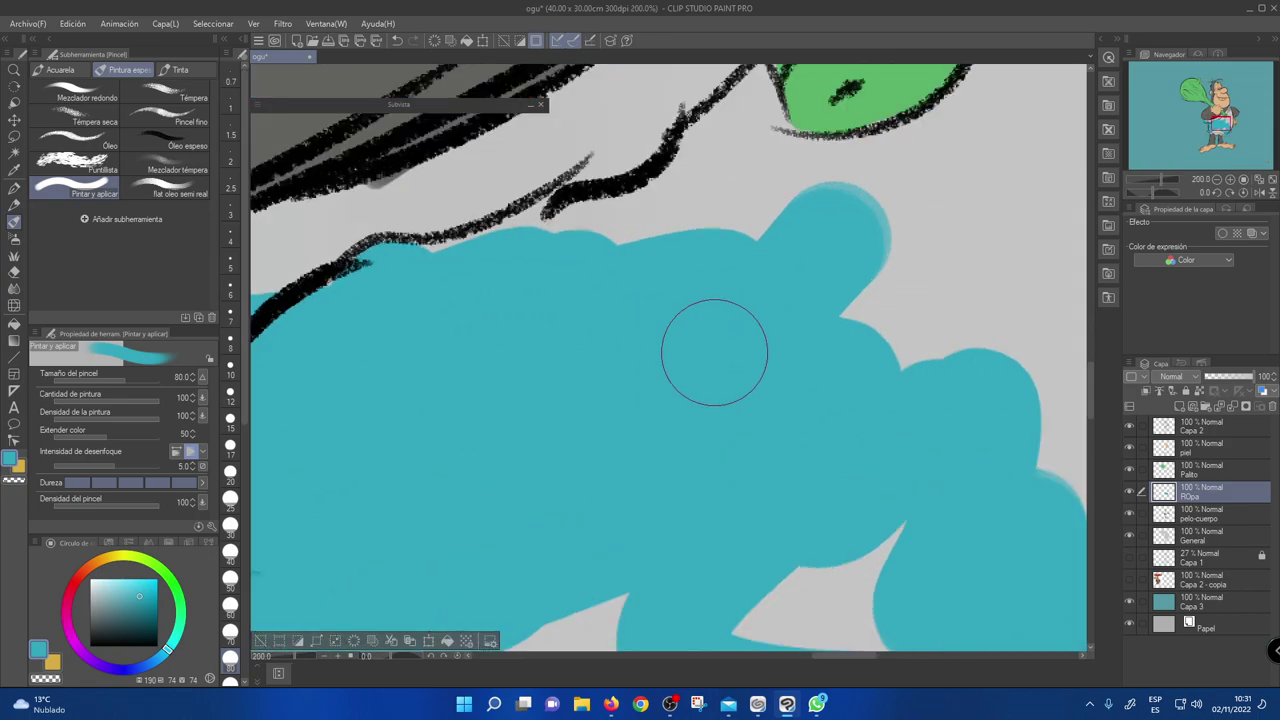
left_click_drag(692, 343, 737, 489)
- Reduce the brush size to 10 and paint turquoise along the garment's upper fold line and around the club's end
key("[")
key("[")
key("[")
key("[")
key("[")
key("[")
mouse_move(600, 372)
left_mouse_down()
mouse_move(552, 404)
mouse_move(559, 385)
mouse_move(473, 412)
mouse_move(598, 381)
mouse_move(466, 406)
mouse_move(642, 364)
mouse_move(653, 369)
mouse_move(640, 398)
mouse_move(732, 335)
mouse_move(750, 284)
mouse_move(793, 258)
mouse_move(810, 216)
mouse_move(839, 311)
mouse_move(829, 283)
mouse_move(879, 299)
mouse_move(841, 277)
mouse_move(953, 293)
mouse_move(921, 297)
mouse_move(1026, 228)
mouse_move(982, 276)
mouse_move(1024, 227)
mouse_move(897, 318)
left_mouse_up()
key("bracketleft")
key("bracketleft")
key("bracketleft")
key("bracketleft")
key("bracketleft")
left_click_drag(1011, 251, 836, 381)
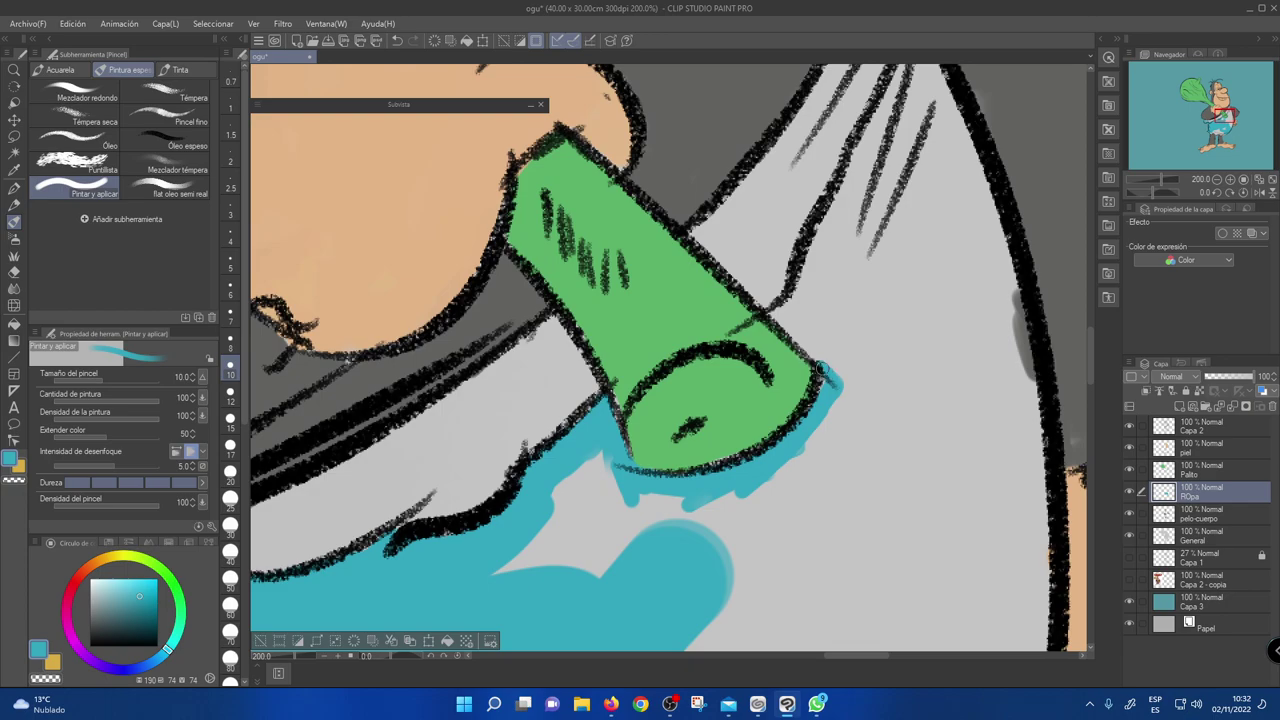
- Paint a turquoise border along the fold line rising from the club's end towards the shoulder strap
mouse_move(768, 314)
left_mouse_down()
mouse_move(832, 270)
mouse_move(792, 310)
left_mouse_up()
left_click_drag(846, 264, 760, 418)
mouse_move(707, 454)
left_mouse_down()
mouse_move(800, 268)
mouse_move(778, 298)
left_mouse_up()
left_click_drag(832, 170, 806, 253)
mouse_move(828, 172)
left_mouse_down()
mouse_move(886, 290)
mouse_move(906, 368)
mouse_move(838, 198)
mouse_move(824, 262)
mouse_move(846, 290)
mouse_move(777, 337)
mouse_move(736, 441)
mouse_move(750, 478)
mouse_move(722, 491)
mouse_move(748, 515)
mouse_move(775, 385)
mouse_move(830, 300)
mouse_move(809, 372)
left_mouse_up()
- Enlarge the brush to 25 and paint turquoise inside the garment's belly outline and along its wavy hem
key("bracketright")
key("bracketright")
key("bracketright")
key("bracketright")
mouse_move(848, 290)
left_mouse_down()
mouse_move(840, 352)
mouse_move(826, 277)
mouse_move(890, 436)
left_mouse_up()
key("bracketright")
mouse_move(870, 322)
left_mouse_down()
mouse_move(931, 520)
mouse_move(926, 550)
left_mouse_up()
mouse_move(907, 512)
left_mouse_down()
mouse_move(814, 247)
mouse_move(840, 474)
left_mouse_up()
left_click_drag(870, 420, 838, 552)
mouse_move(840, 507)
left_mouse_down()
mouse_move(818, 298)
mouse_move(851, 217)
mouse_move(846, 355)
mouse_move(865, 137)
mouse_move(818, 425)
mouse_move(800, 380)
mouse_move(803, 507)
mouse_move(832, 402)
mouse_move(826, 458)
mouse_move(827, 399)
mouse_move(788, 470)
mouse_move(817, 341)
mouse_move(794, 370)
mouse_move(786, 354)
mouse_move(860, 245)
mouse_move(814, 303)
left_mouse_up()
left_click_drag(674, 491, 817, 301)
mouse_move(662, 425)
left_mouse_down()
mouse_move(735, 378)
mouse_move(800, 365)
mouse_move(660, 435)
mouse_move(675, 418)
mouse_move(640, 438)
mouse_move(560, 440)
mouse_move(500, 368)
mouse_move(600, 414)
mouse_move(742, 368)
mouse_move(583, 398)
mouse_move(498, 366)
mouse_move(444, 366)
left_mouse_up()
left_click_drag(466, 364, 680, 305)
mouse_move(680, 305)
left_mouse_down()
mouse_move(576, 355)
mouse_move(459, 265)
mouse_move(436, 267)
mouse_move(381, 318)
mouse_move(357, 312)
mouse_move(454, 330)
mouse_move(415, 323)
mouse_move(388, 280)
mouse_move(443, 320)
mouse_move(487, 305)
mouse_move(543, 208)
mouse_move(634, 177)
mouse_move(698, 130)
mouse_move(703, 157)
mouse_move(615, 265)
mouse_move(652, 272)
left_mouse_up()
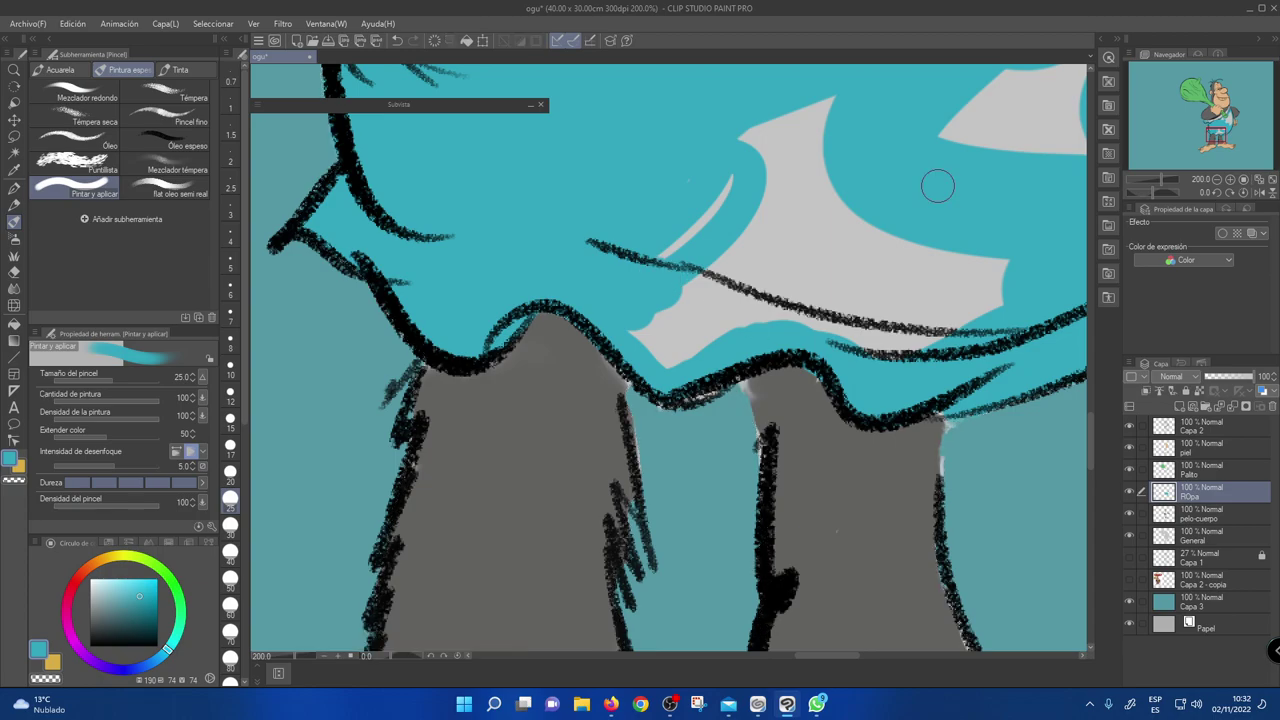
- Fill the remaining grey gaps in the lower part of the garment with turquoise
scroll(937, 190, "down", 1)
scroll(937, 189, "down", 1)
mouse_move(937, 189)
left_mouse_down()
mouse_move(783, 295)
mouse_move(729, 358)
left_mouse_up()
mouse_move(647, 331)
left_mouse_down()
mouse_move(699, 309)
mouse_move(619, 397)
left_mouse_up()
mouse_move(668, 358)
left_mouse_down()
mouse_move(600, 428)
mouse_move(701, 354)
mouse_move(669, 397)
mouse_move(637, 392)
mouse_move(718, 362)
mouse_move(684, 408)
mouse_move(767, 398)
left_mouse_up()
mouse_move(746, 313)
left_mouse_down()
mouse_move(797, 299)
mouse_move(790, 337)
left_mouse_up()
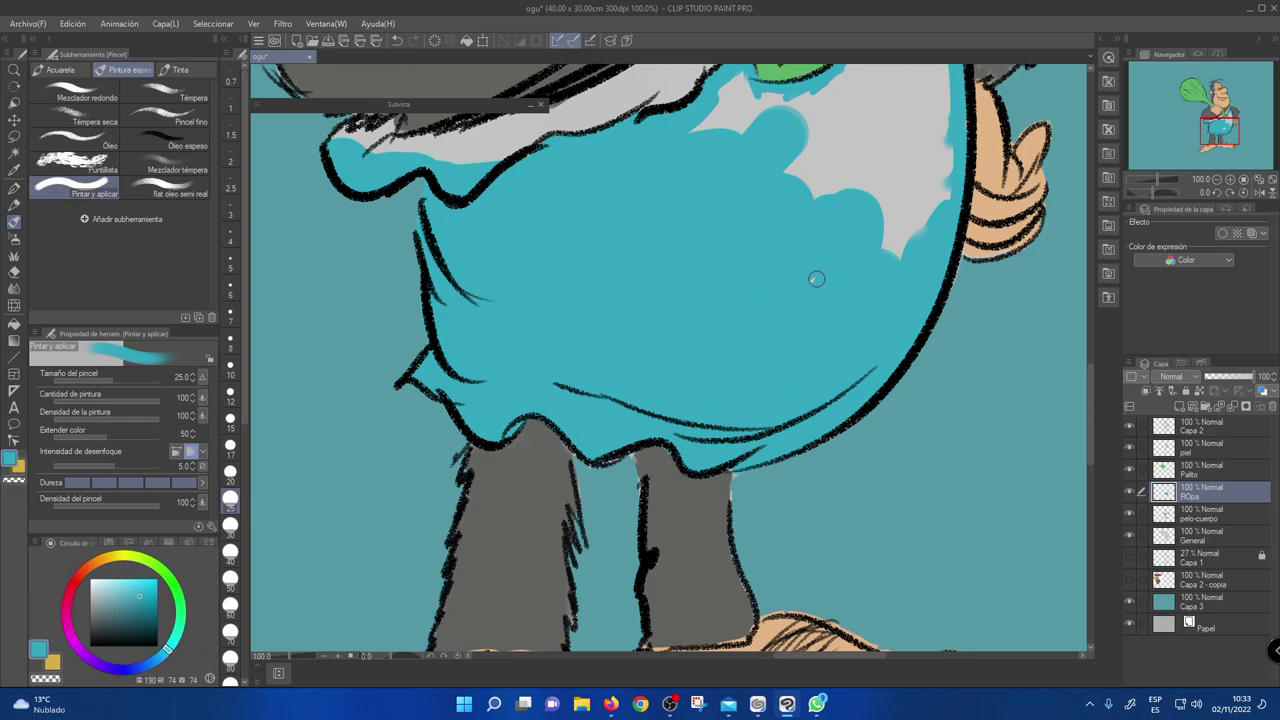
- Fill the grey area below and beside the club's end with turquoise, enlarging the brush to 70
left_click_drag(771, 171, 751, 343)
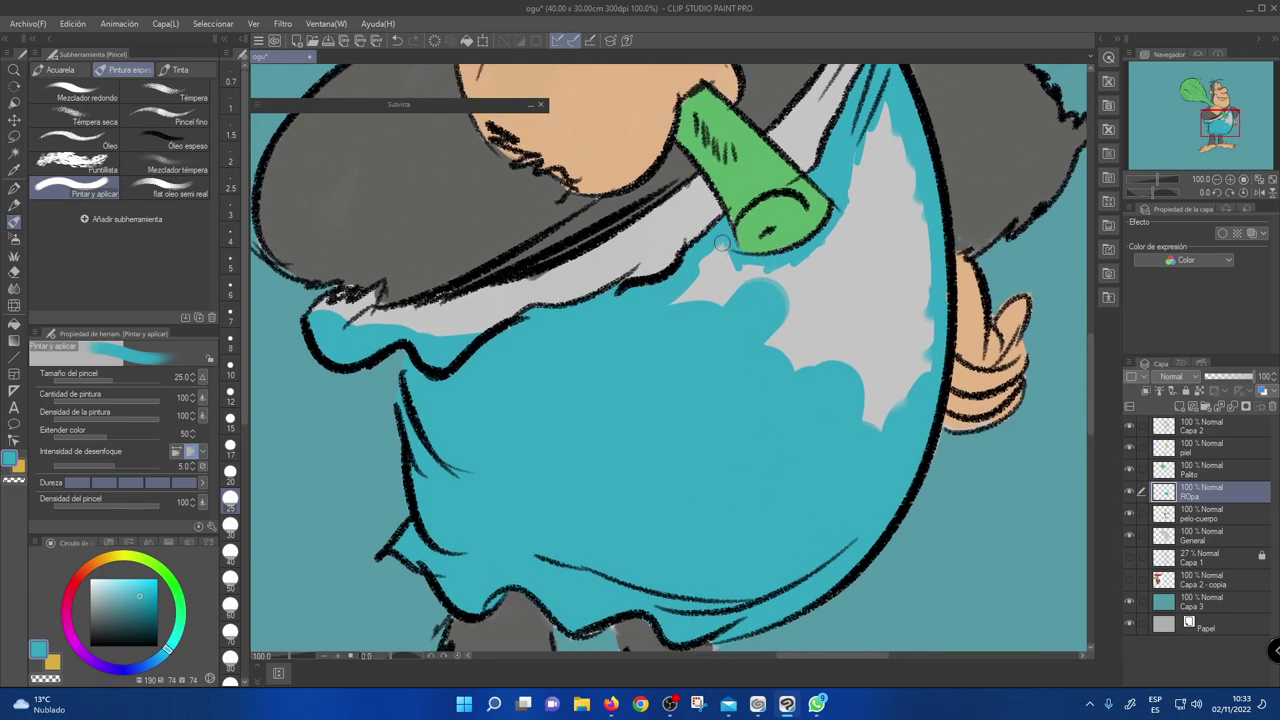
mouse_move(719, 255)
left_mouse_down()
mouse_move(820, 262)
mouse_move(837, 283)
mouse_move(743, 301)
mouse_move(831, 272)
mouse_move(837, 283)
mouse_move(777, 311)
mouse_move(874, 303)
mouse_move(856, 327)
mouse_move(855, 403)
mouse_move(868, 413)
mouse_move(847, 392)
mouse_move(839, 342)
mouse_move(819, 360)
mouse_move(837, 343)
mouse_move(832, 260)
mouse_move(846, 318)
left_mouse_up()
key("bracketright")
key("bracketright")
key("bracketright")
key("bracketright")
key("bracketright")
mouse_move(857, 240)
left_mouse_down()
mouse_move(823, 262)
mouse_move(805, 398)
left_mouse_up()
mouse_move(895, 320)
left_mouse_down()
mouse_move(877, 214)
mouse_move(854, 243)
mouse_move(851, 177)
mouse_move(897, 276)
mouse_move(876, 372)
left_mouse_up()
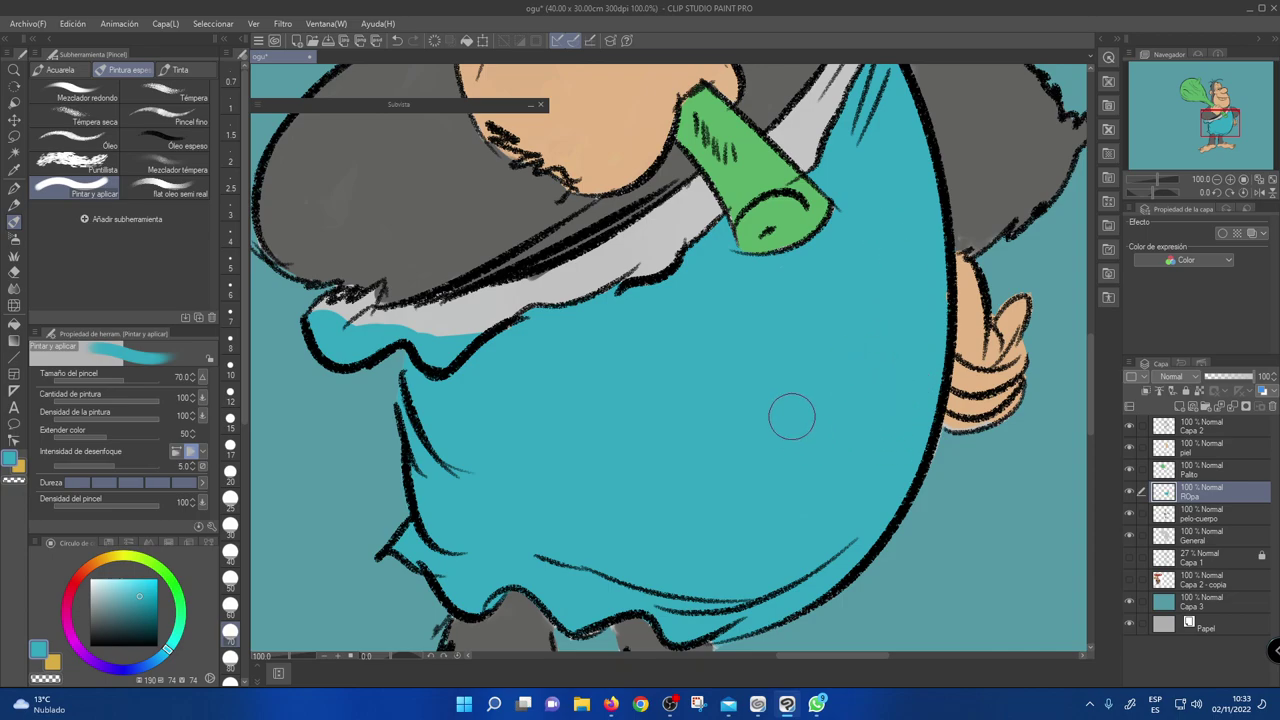
- Rename the clothing layer as ROpa Main
mouse_move(672, 385)
left_mouse_down()
mouse_move(766, 480)
mouse_move(749, 437)
left_mouse_up()
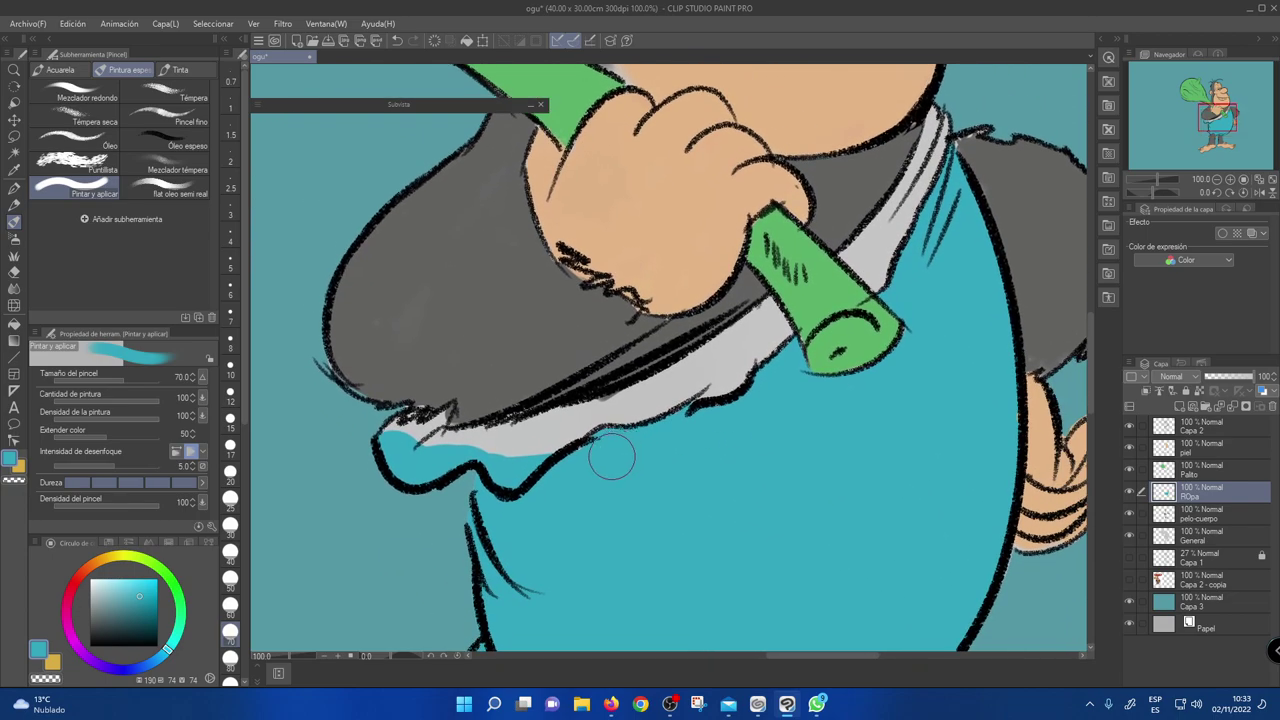
left_click_drag(842, 424, 811, 311)
left_click_drag(819, 443, 664, 410)
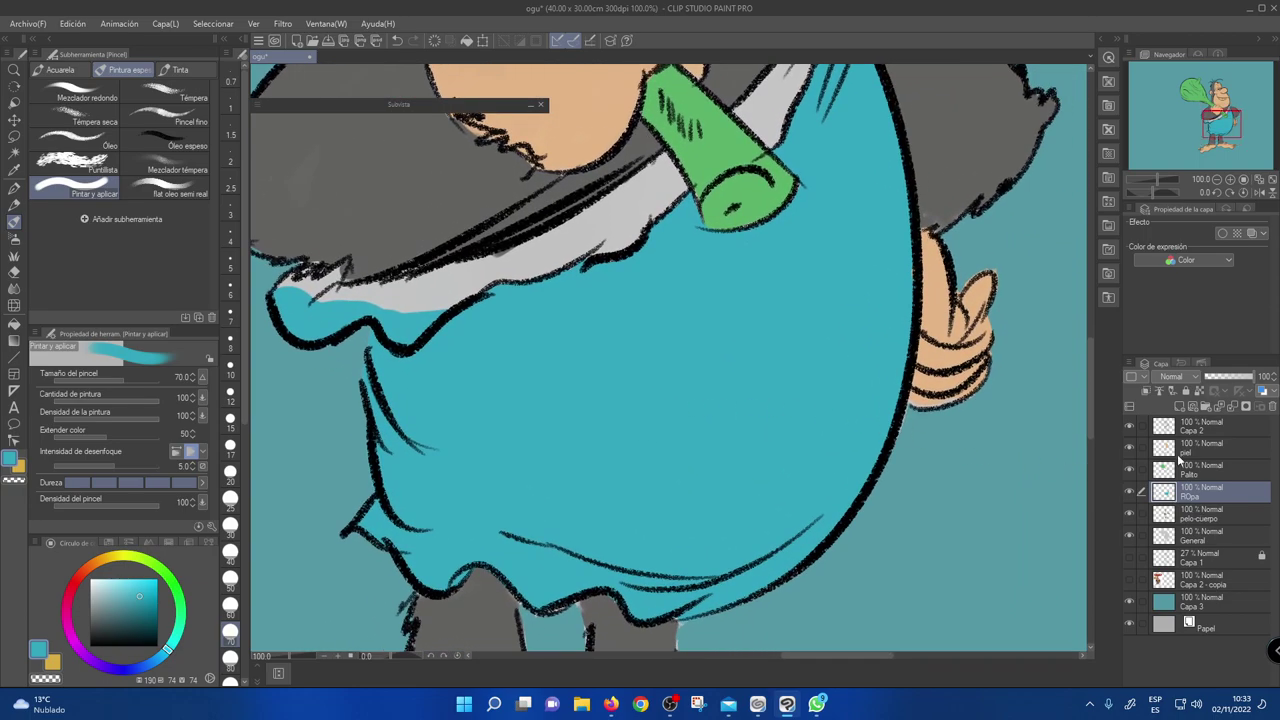
double_click(1197, 498)
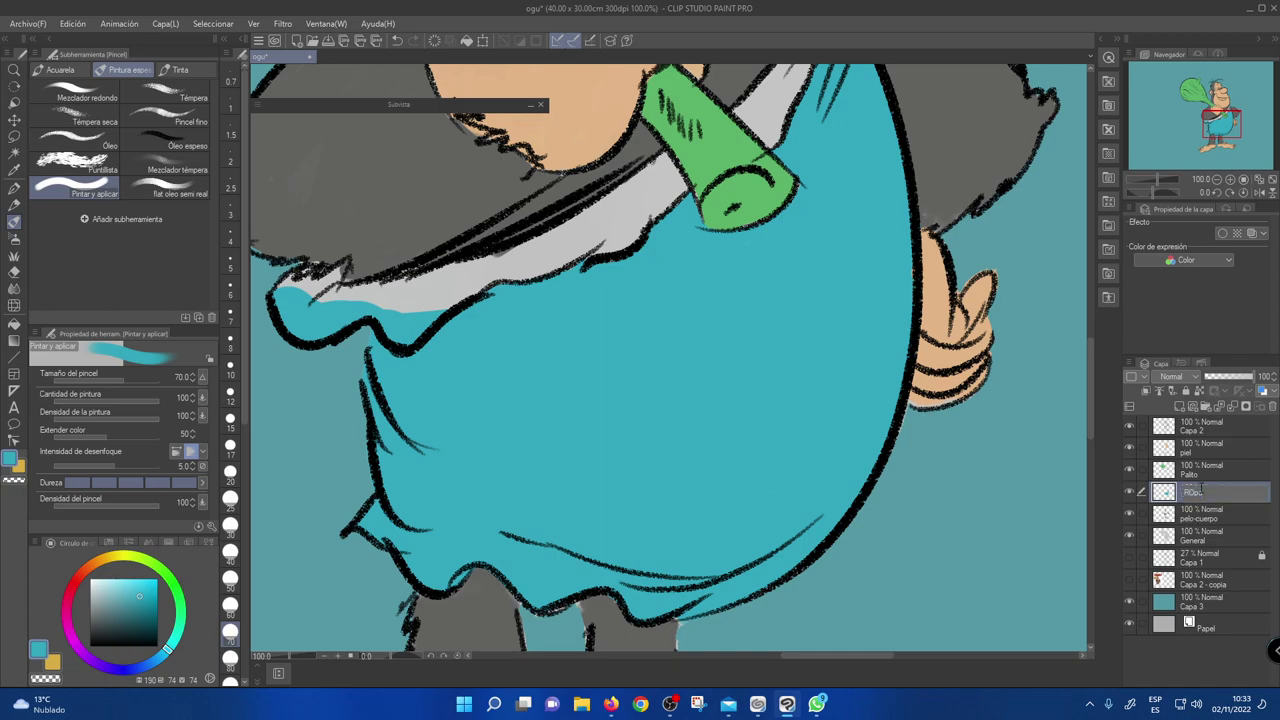
key("Return")
- Add a new layer above ROpa Main and name it Ropa pliegues
left_click(1183, 408)
double_click(1197, 498)
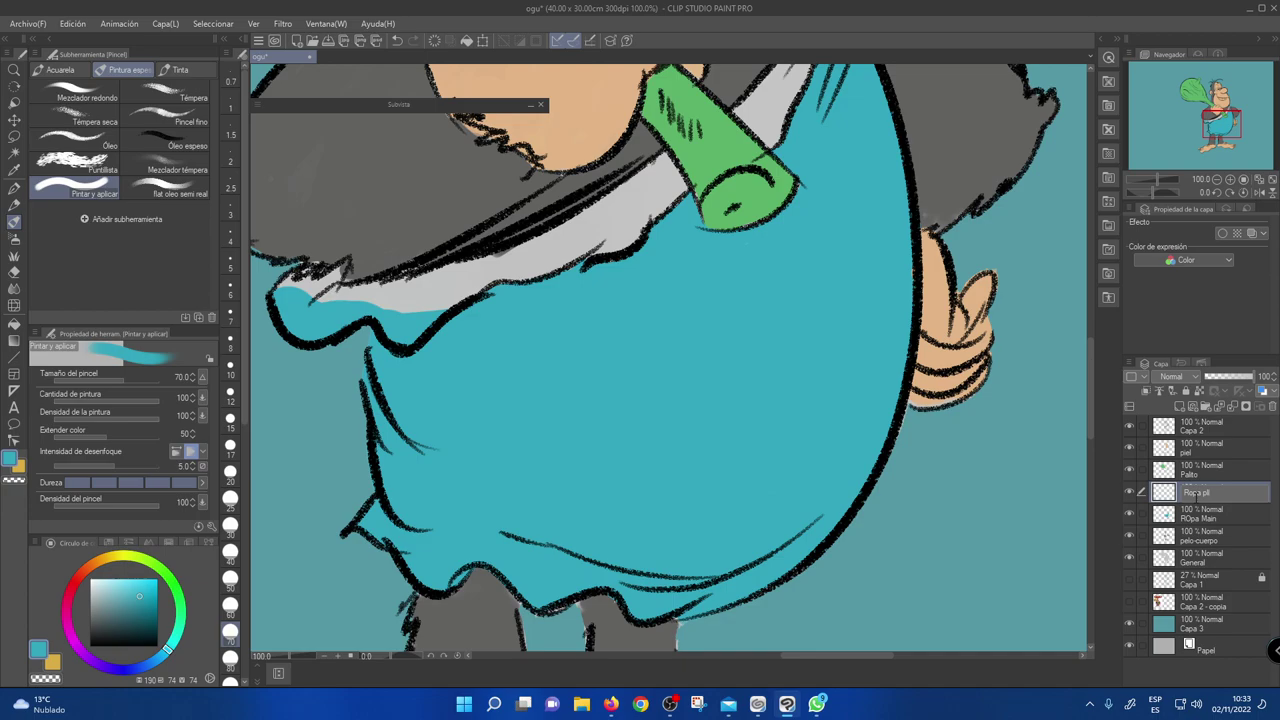
type("s")
key("Return")
- Switch to the yellow secondary colour, reduce the brush size to 25 and paint the rounded outer end of the garment's fold
left_click(20, 470)
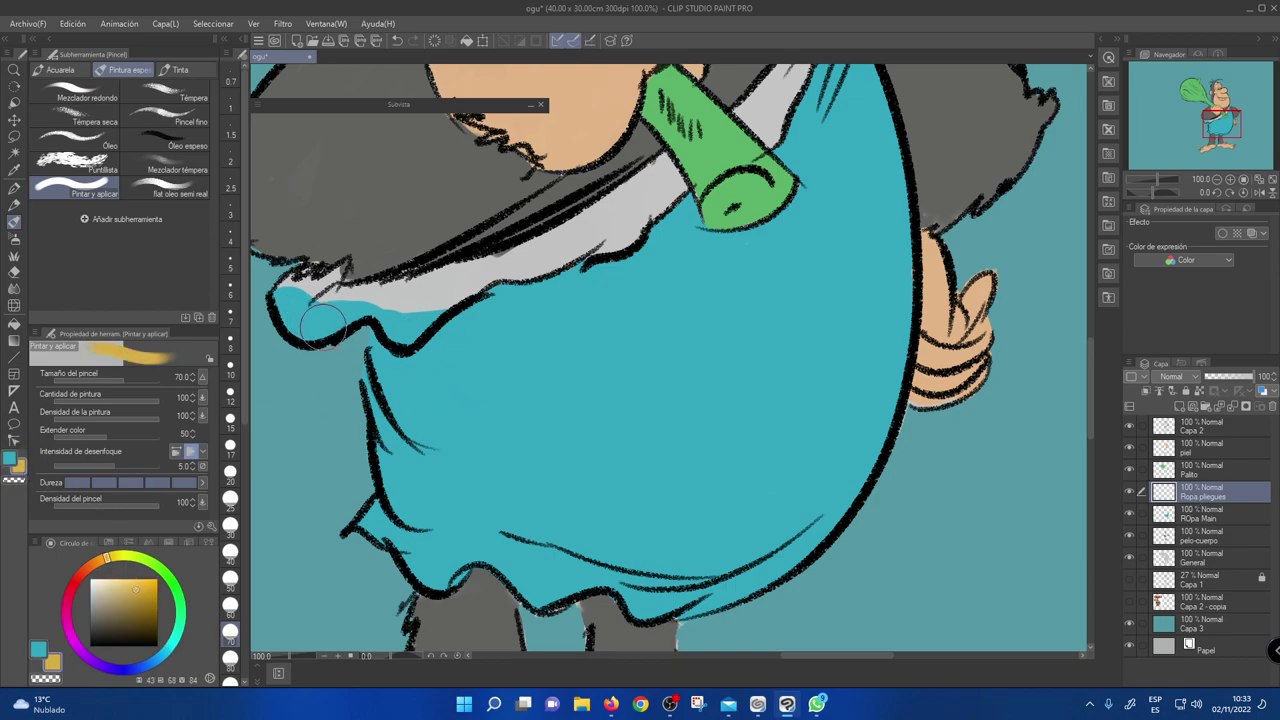
key("bracketleft")
key("bracketleft")
key("bracketleft")
key("bracketleft")
key("bracketleft")
mouse_move(297, 285)
left_mouse_down()
mouse_move(295, 315)
mouse_move(297, 283)
mouse_move(283, 298)
mouse_move(305, 329)
mouse_move(290, 312)
mouse_move(328, 320)
mouse_move(293, 329)
mouse_move(319, 308)
left_mouse_up()
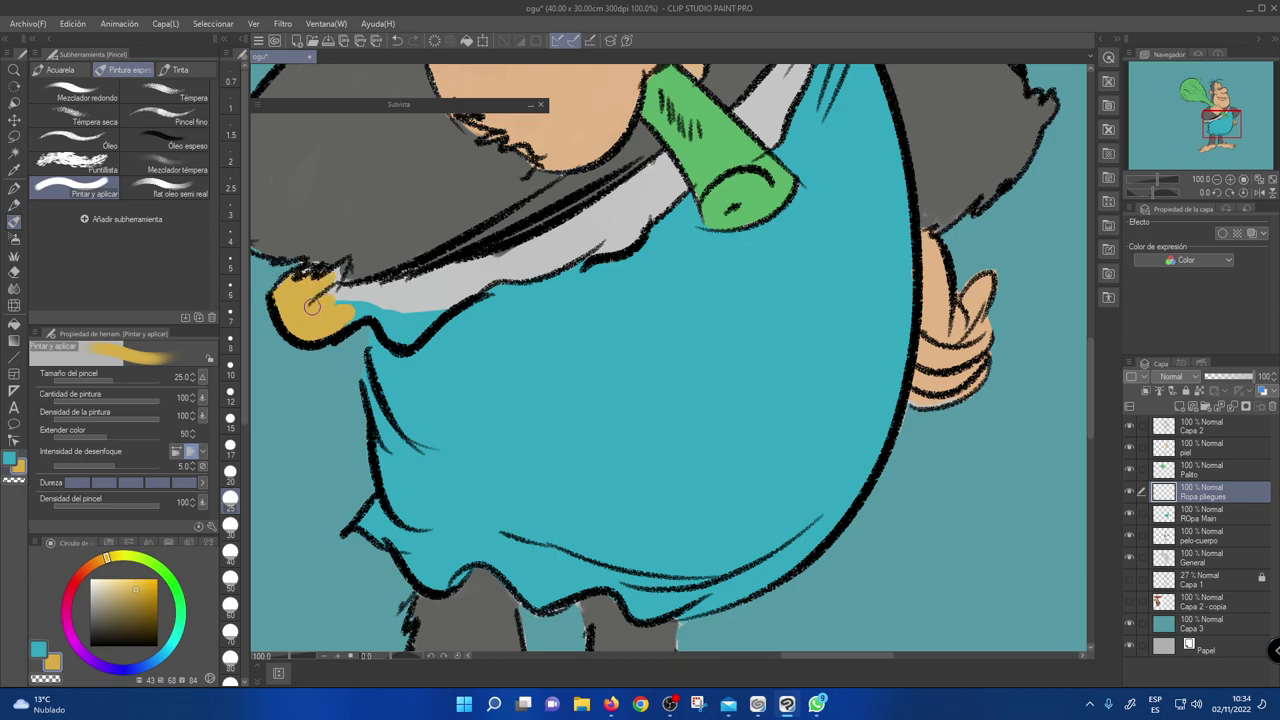
- Paint the rest of the folded band yellow, across the chest and up the strap to the neck
mouse_move(344, 304)
left_mouse_down()
mouse_move(429, 322)
mouse_move(417, 334)
mouse_move(519, 261)
mouse_move(500, 268)
mouse_move(551, 260)
mouse_move(513, 271)
mouse_move(607, 224)
mouse_move(560, 255)
mouse_move(560, 236)
mouse_move(384, 300)
mouse_move(370, 289)
mouse_move(487, 262)
left_mouse_up()
mouse_move(416, 287)
left_mouse_down()
mouse_move(626, 203)
mouse_move(605, 245)
mouse_move(642, 216)
mouse_move(660, 169)
mouse_move(667, 186)
left_mouse_up()
left_click_drag(620, 244, 563, 401)
mouse_move(627, 371)
left_mouse_down()
mouse_move(578, 433)
mouse_move(557, 424)
mouse_move(602, 364)
mouse_move(590, 426)
mouse_move(624, 340)
left_mouse_up()
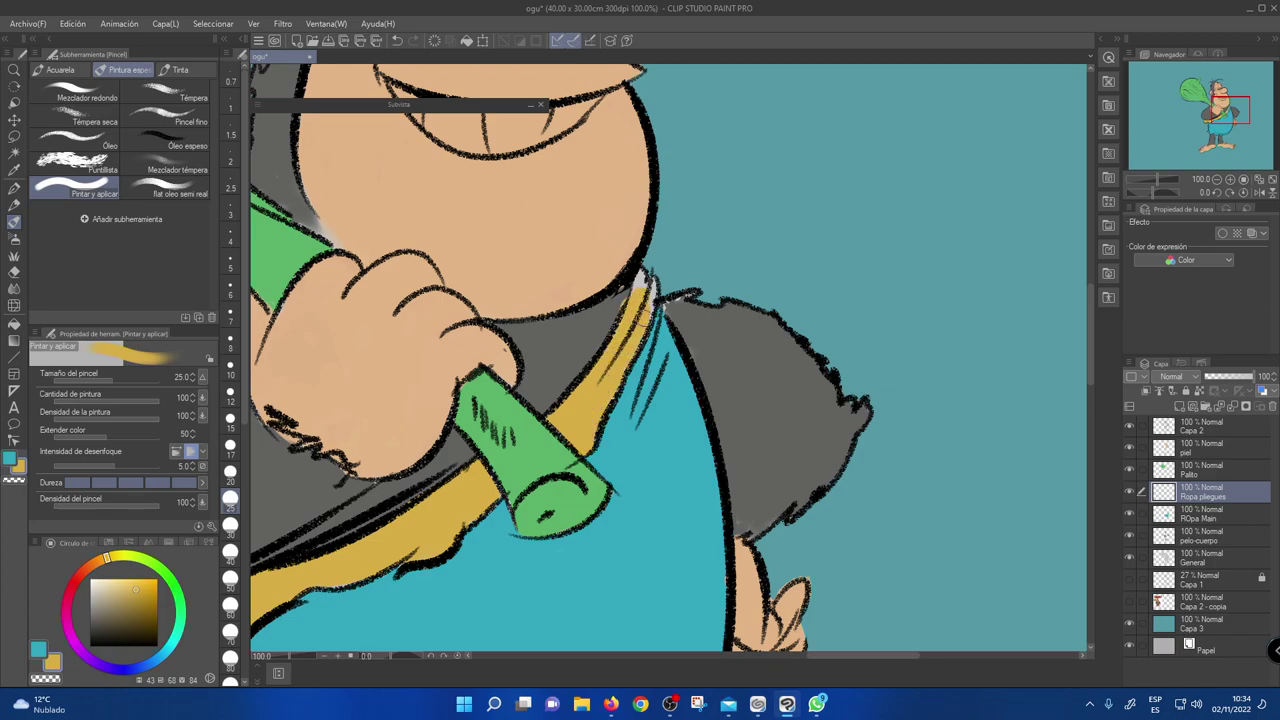
left_click_drag(648, 290, 694, 505)
left_click_drag(740, 358, 728, 333)
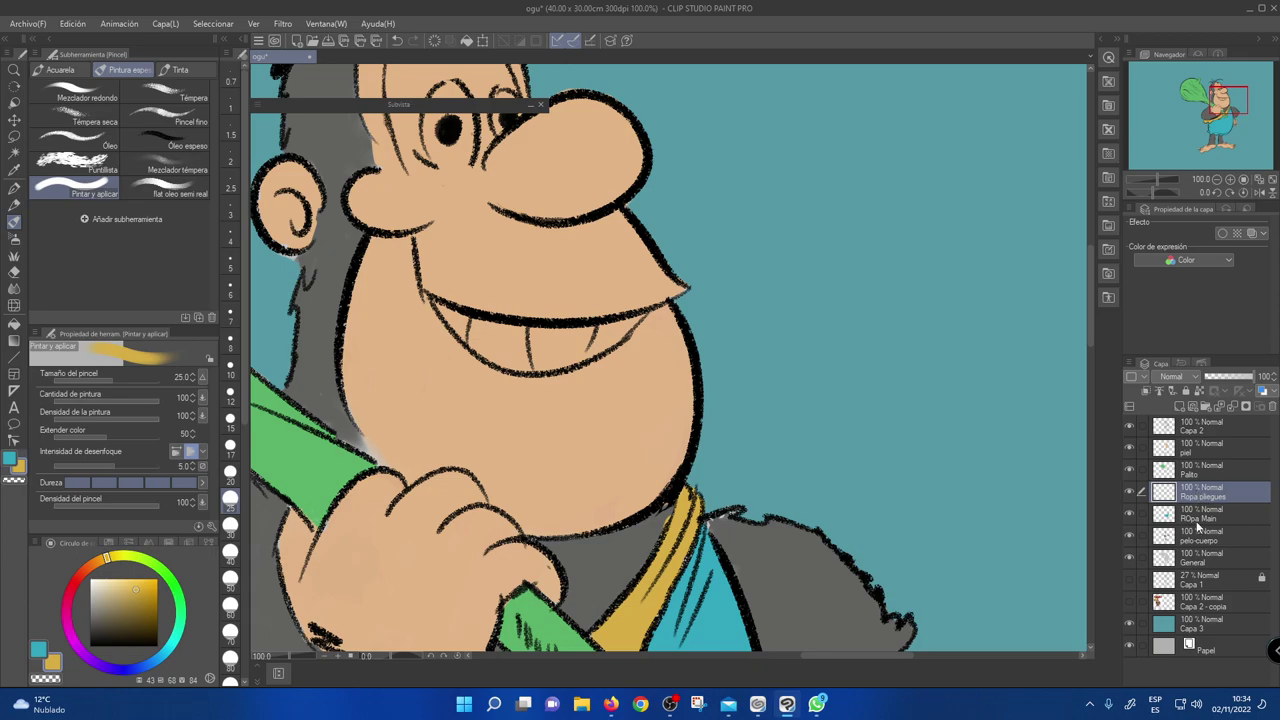
- Add a new layer above Ropa pliegues and name it Blancos ojos y dientes
left_click(1180, 407)
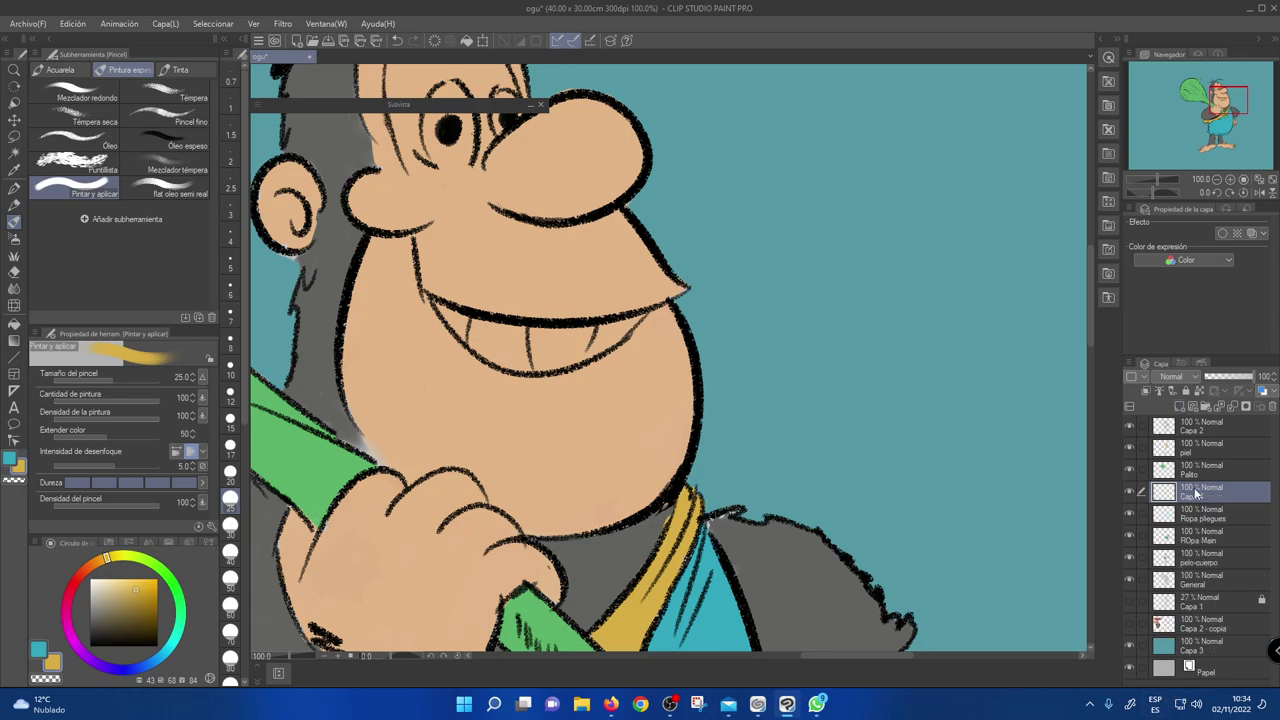
double_click(1193, 497)
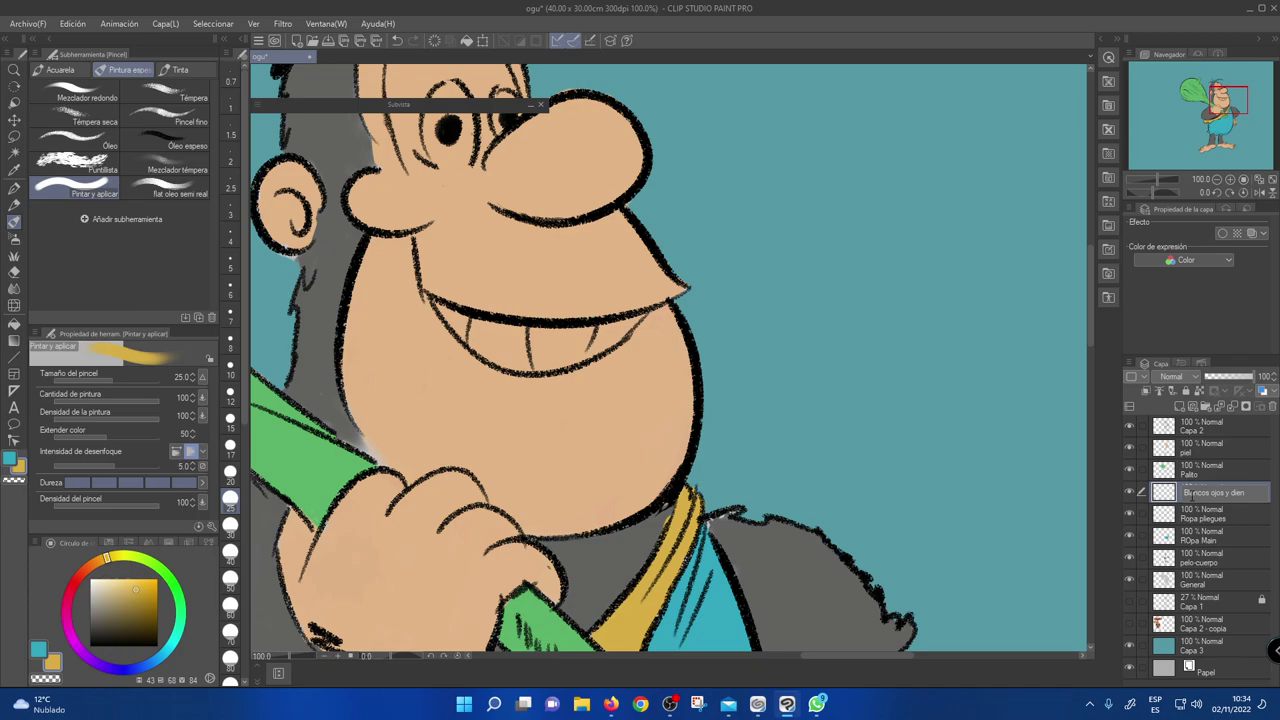
key("Return")
left_click_drag(605, 338, 711, 414)
- Move the Blancos ojos y dientes layer above piel and fill the teeth with off-white
mouse_move(124, 597)
left_mouse_down()
mouse_move(66, 577)
mouse_move(62, 598)
mouse_move(55, 578)
left_mouse_up()
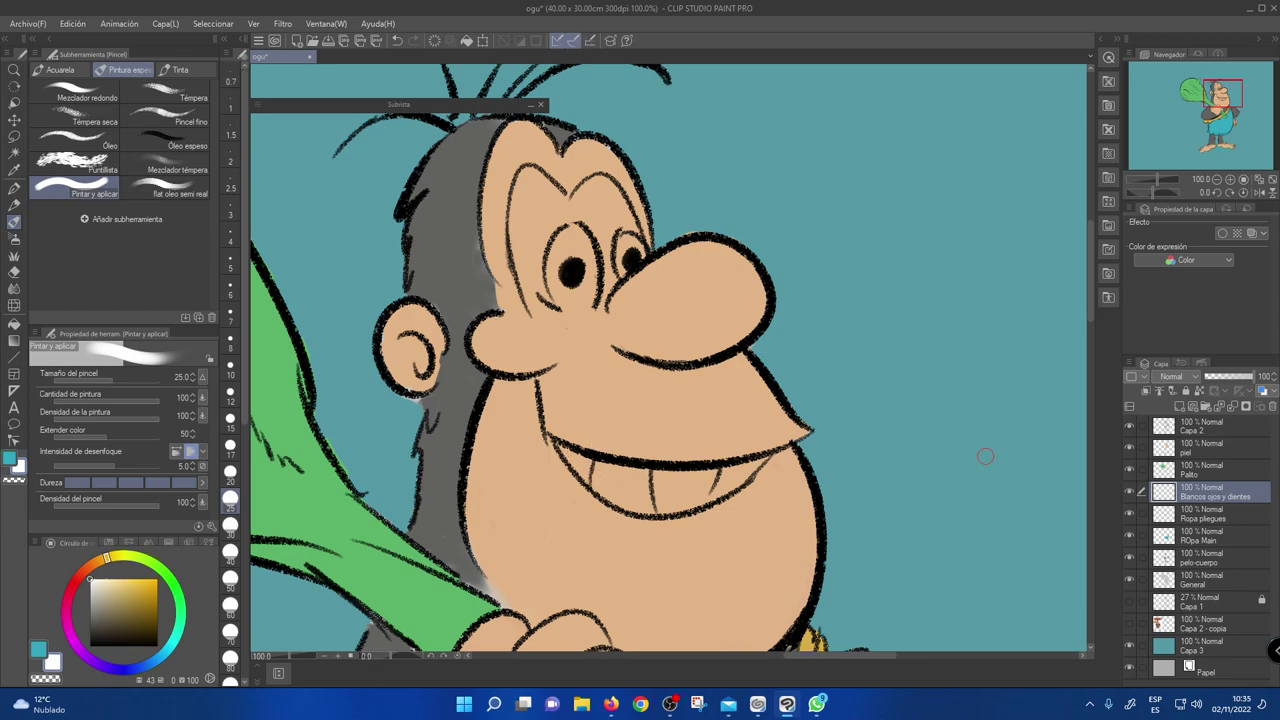
left_click_drag(1192, 484, 1200, 446)
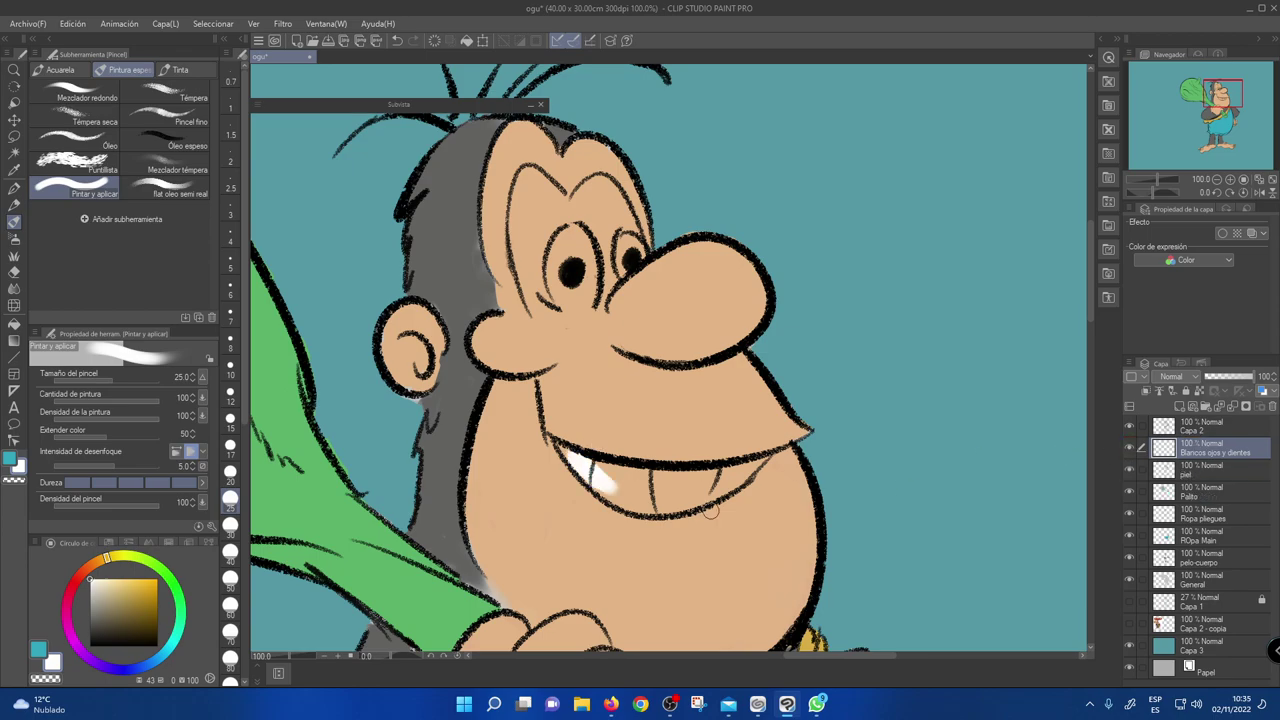
mouse_move(578, 461)
left_mouse_down()
mouse_move(645, 482)
mouse_move(602, 483)
mouse_move(655, 484)
left_mouse_up()
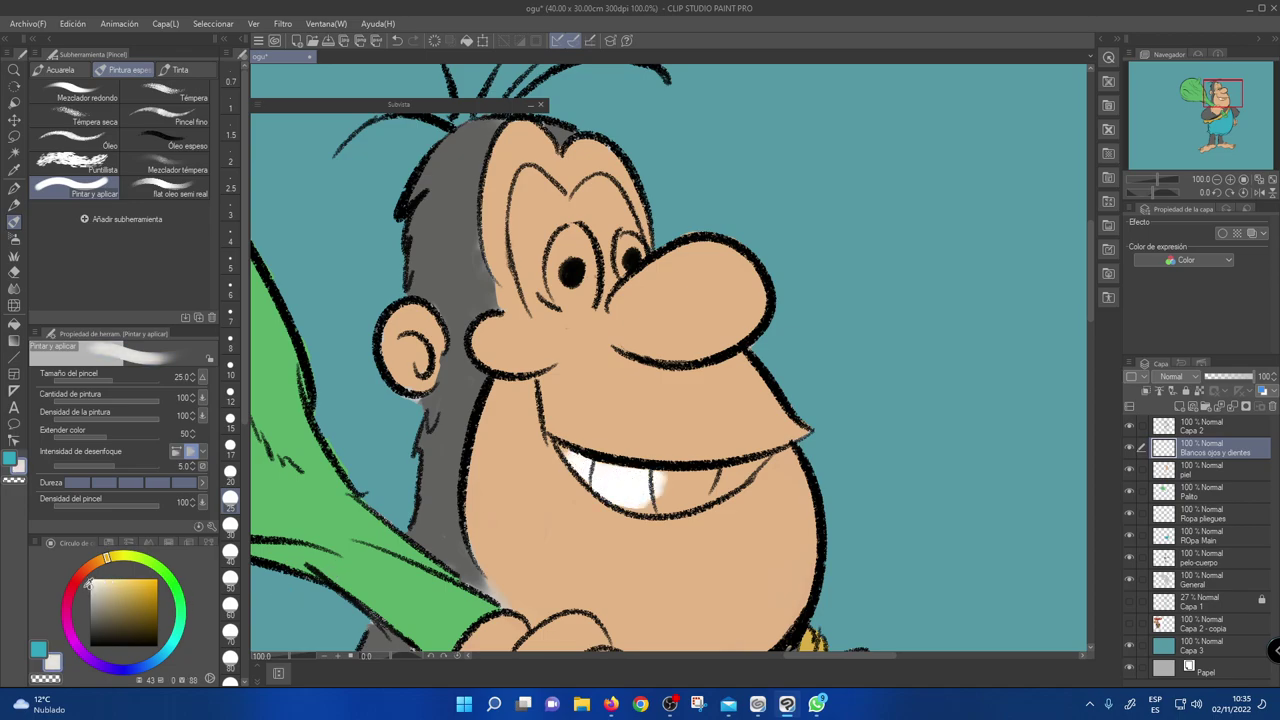
mouse_move(597, 478)
left_mouse_down()
mouse_move(566, 450)
mouse_move(637, 498)
mouse_move(574, 454)
mouse_move(648, 477)
mouse_move(647, 496)
mouse_move(623, 498)
mouse_move(648, 507)
mouse_move(699, 486)
mouse_move(660, 477)
mouse_move(739, 472)
mouse_move(689, 483)
mouse_move(728, 481)
mouse_move(676, 503)
mouse_move(743, 466)
left_mouse_up()
- Reduce the brush size to 10 and paint the whites of both eyes around the pupils
key("bracketleft")
key("bracketleft")
key("bracketleft")
key("bracketleft")
key("bracketleft")
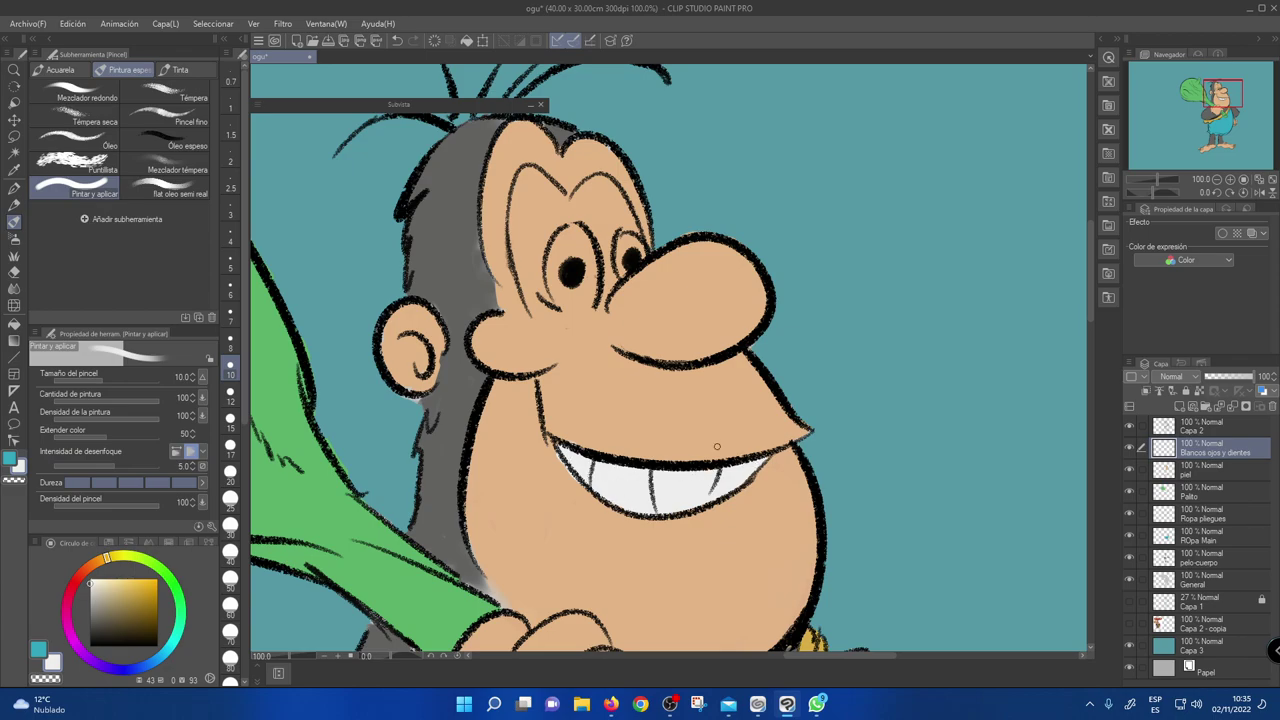
mouse_move(571, 231)
left_mouse_down()
mouse_move(554, 282)
mouse_move(567, 234)
mouse_move(559, 296)
mouse_move(556, 247)
mouse_move(571, 301)
mouse_move(551, 270)
mouse_move(560, 300)
mouse_move(549, 286)
mouse_move(563, 308)
mouse_move(556, 250)
mouse_move(570, 230)
mouse_move(576, 251)
mouse_move(571, 228)
mouse_move(589, 243)
mouse_move(594, 298)
mouse_move(563, 306)
mouse_move(586, 287)
mouse_move(564, 246)
mouse_move(565, 294)
left_mouse_up()
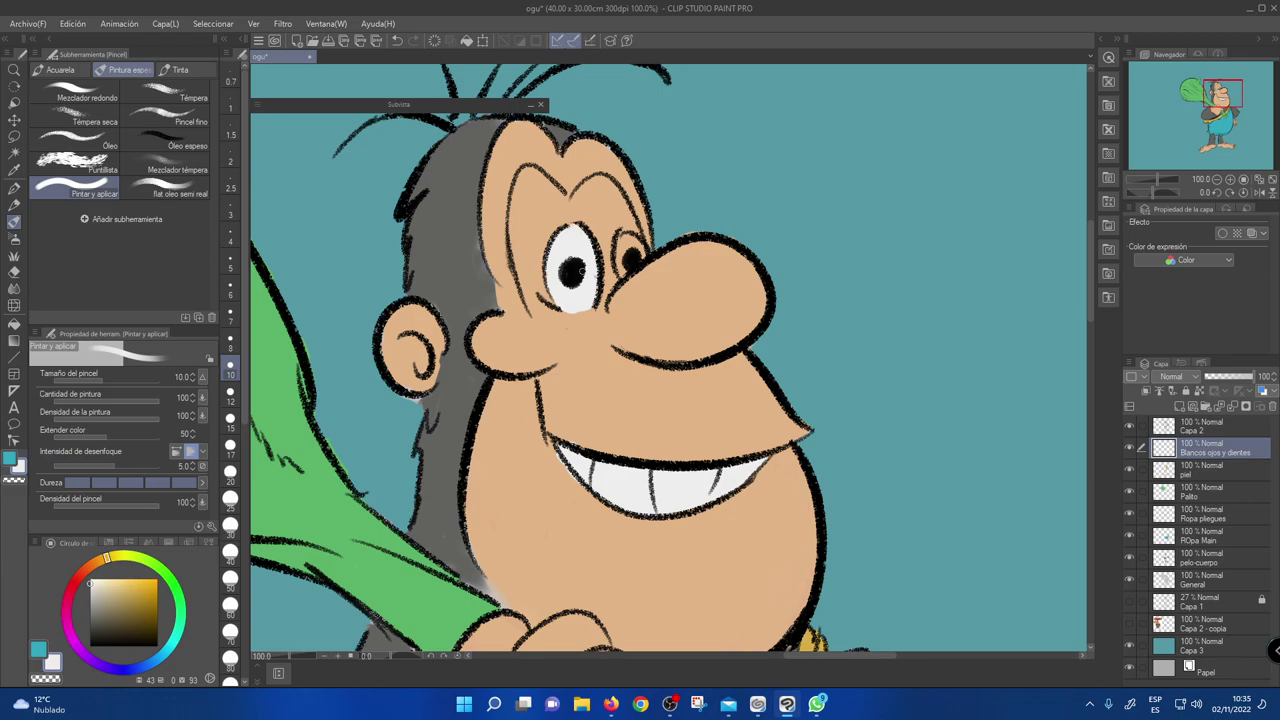
mouse_move(625, 244)
left_mouse_down()
mouse_move(619, 270)
mouse_move(642, 248)
mouse_move(630, 240)
mouse_move(624, 272)
left_mouse_up()
left_click_drag(580, 307, 588, 301)
- Make General the active layer and widen the layer list
key("e")
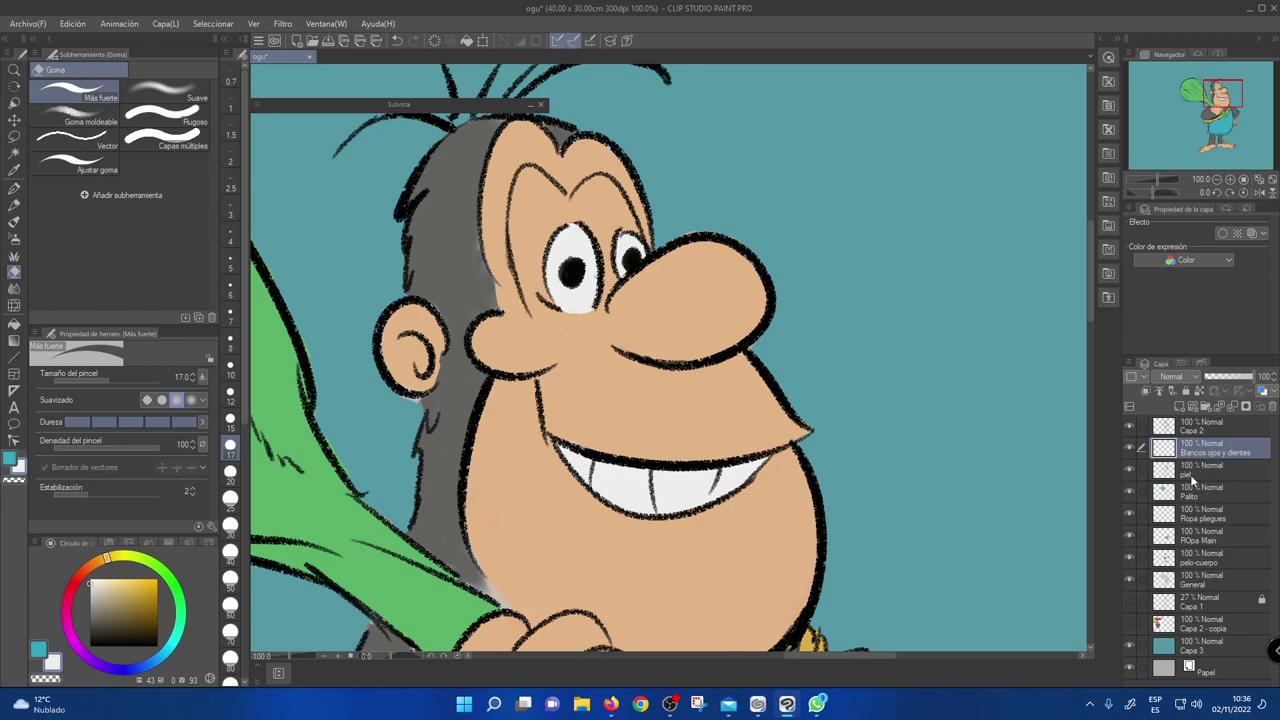
left_click(1166, 586)
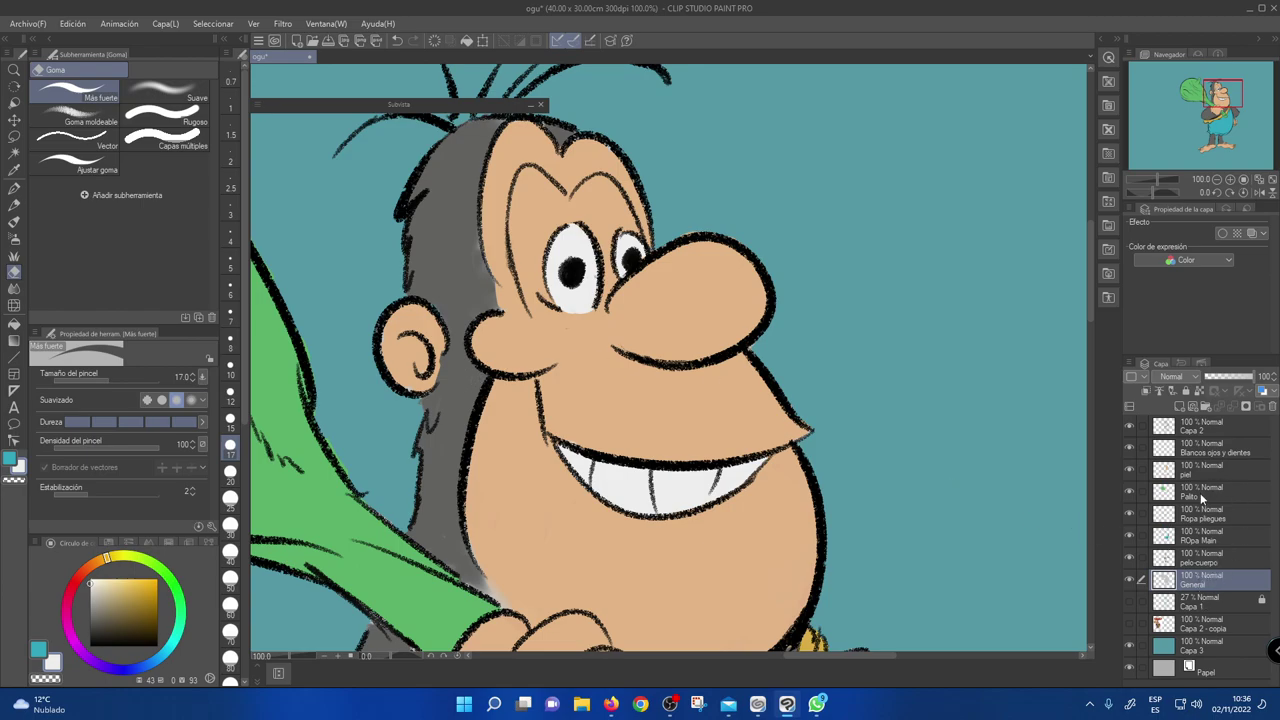
left_click_drag(1122, 455, 1056, 455)
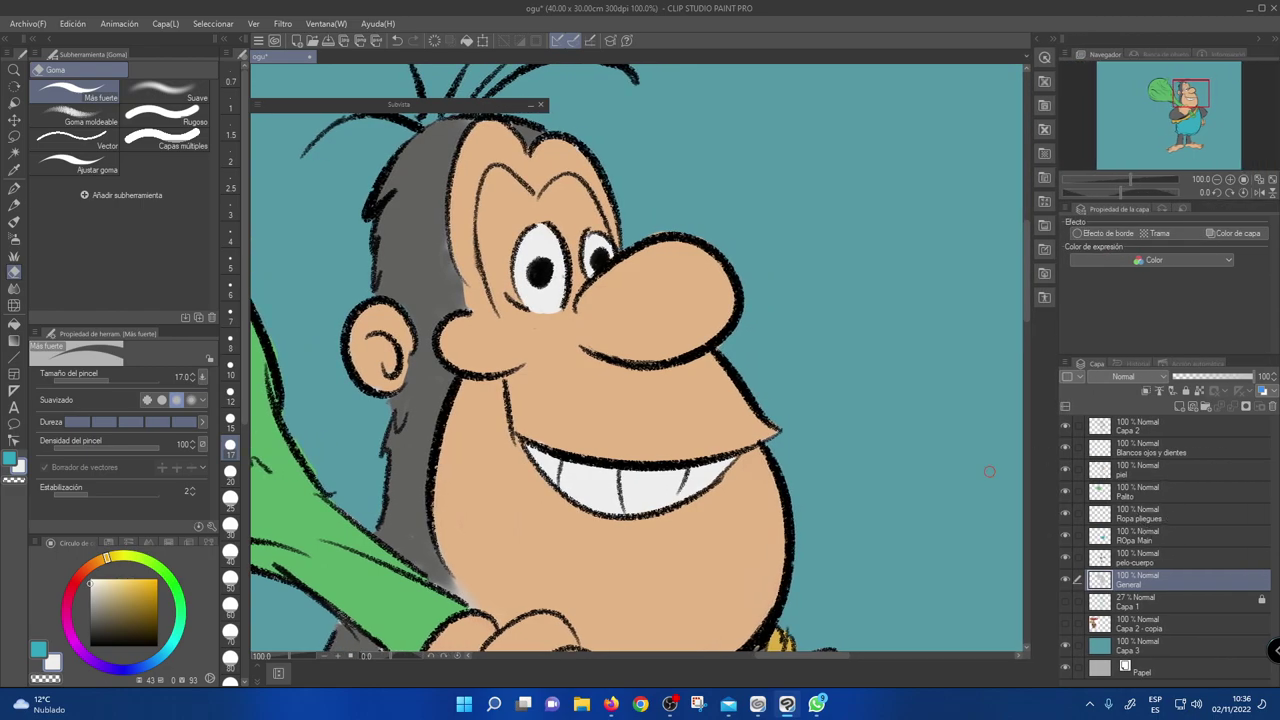
scroll(697, 498, "down", 3)
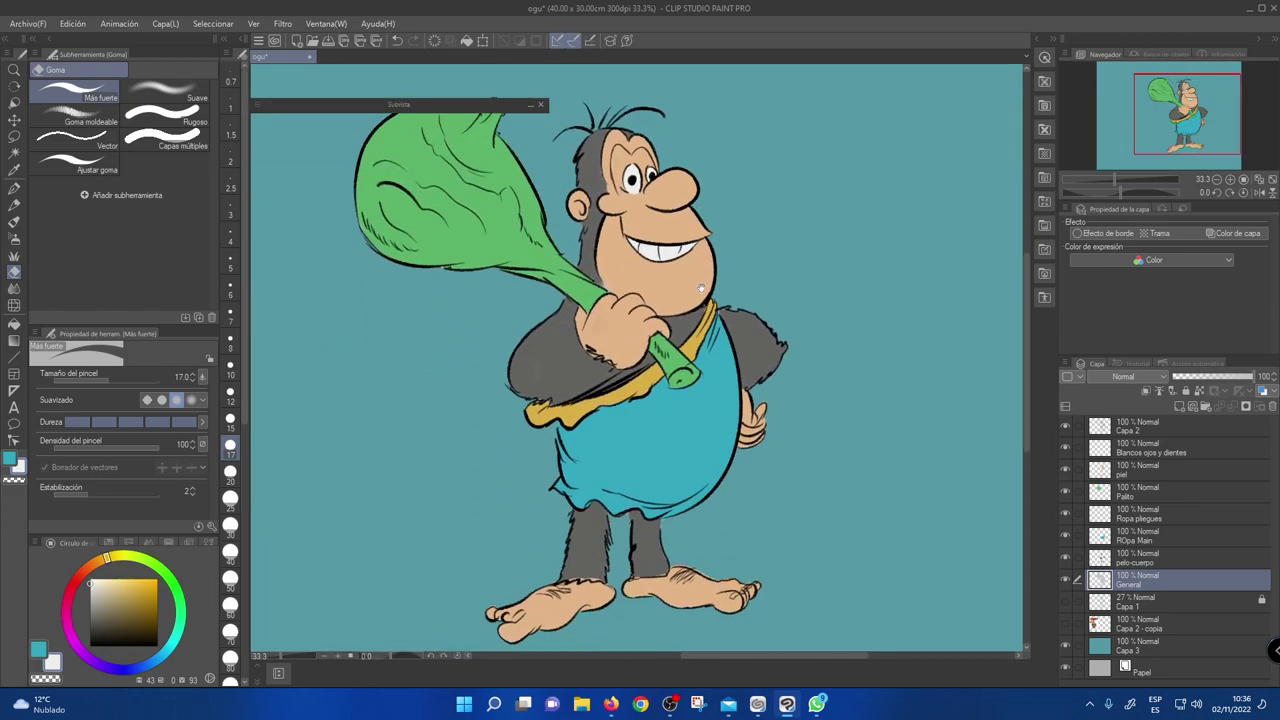
scroll(783, 228, "down", 1)
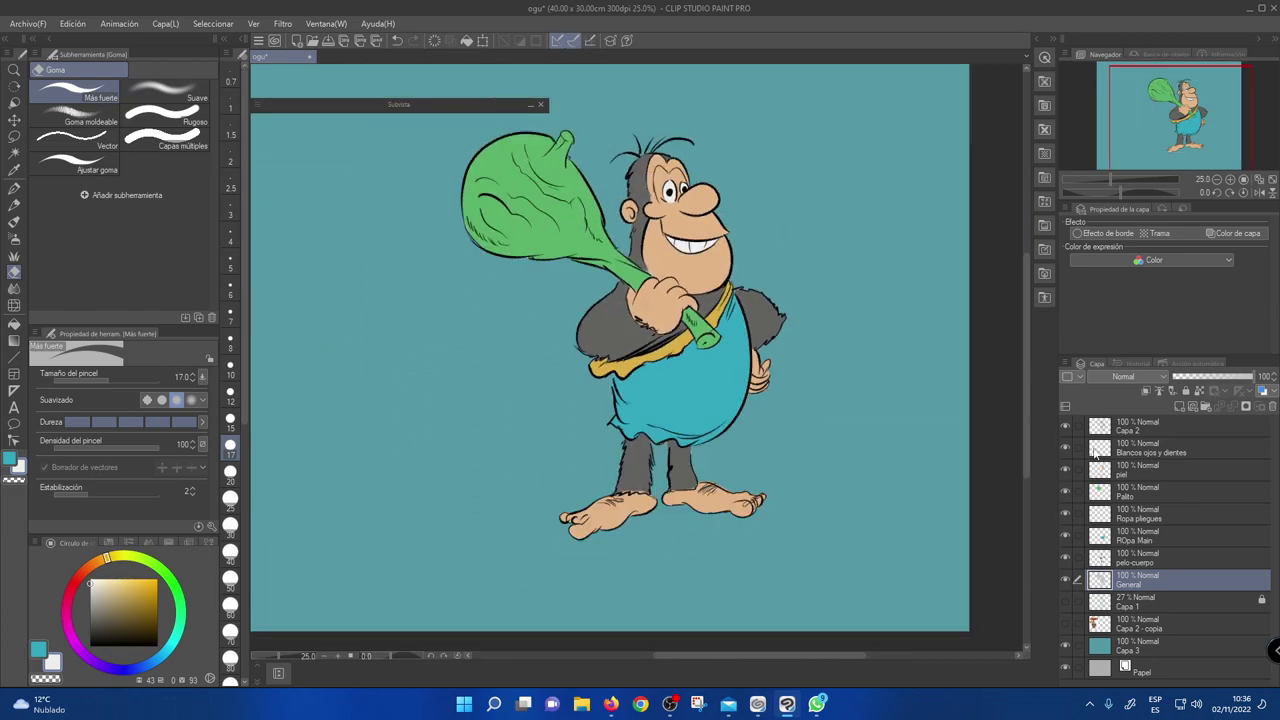
- Rename the line-art layer Capa 2 as TTrazo lápiz sketch
left_click(1065, 426)
left_click(1065, 426)
double_click(1126, 430)
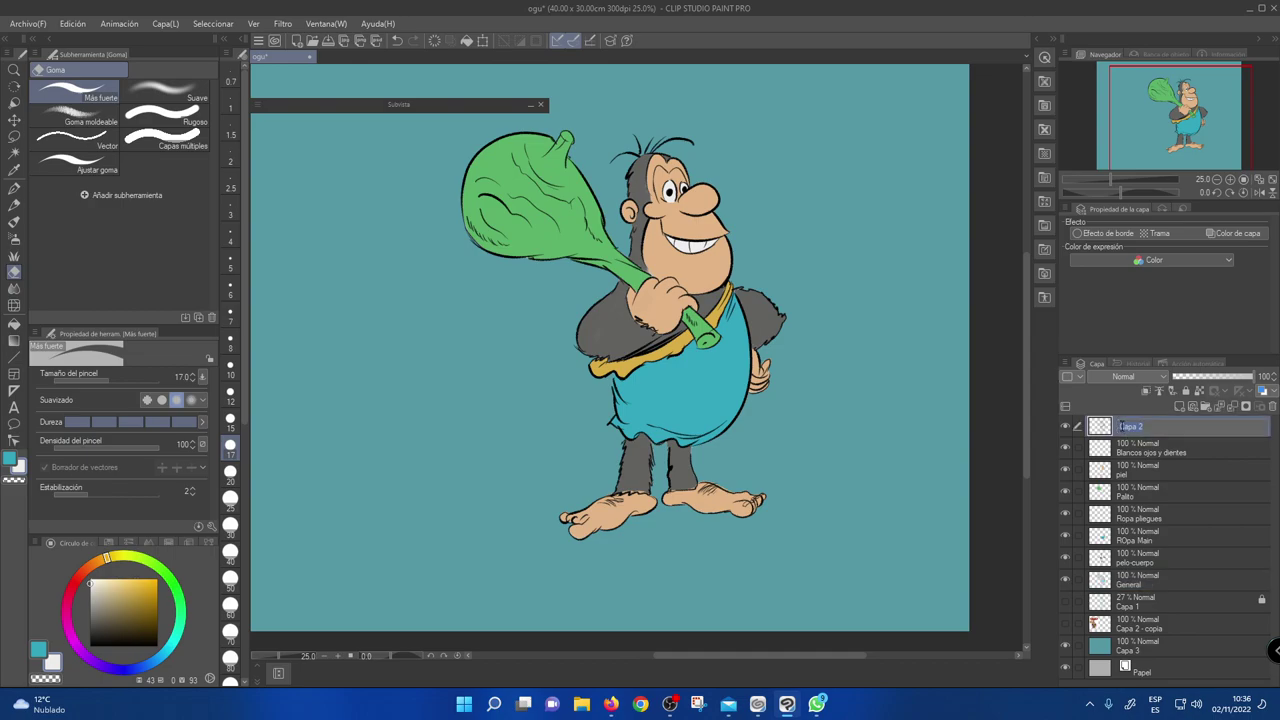
type("TR")
type("azo lápiz sketch")
key("Return")
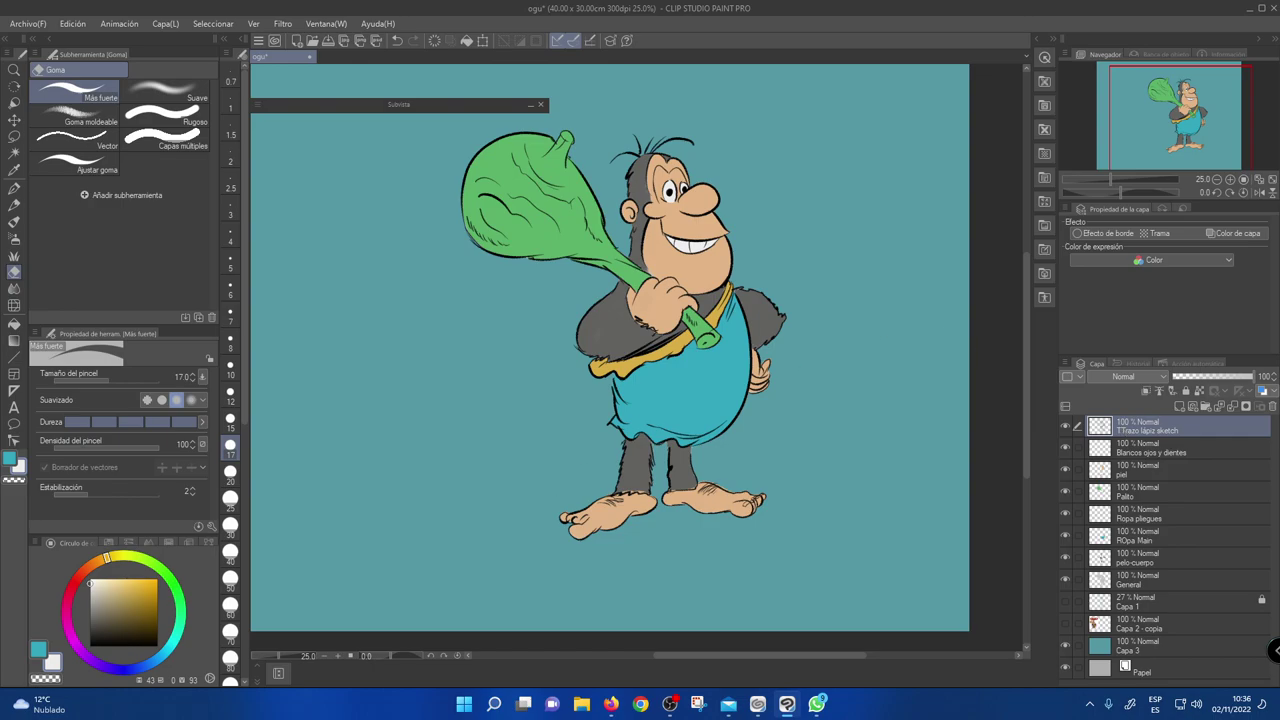
- Hide and show the TTrazo lápiz sketch layer to check the flat colours without line art
left_click(1066, 427)
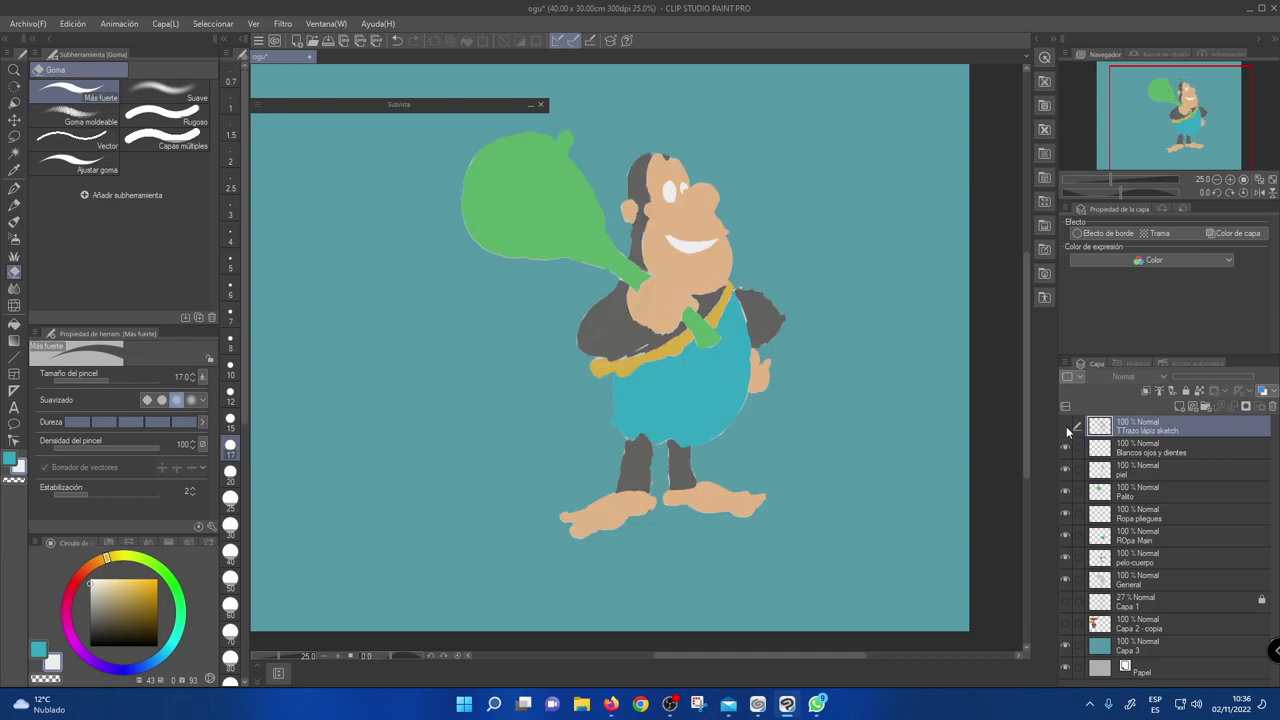
left_click(1066, 427)
left_click(1068, 426)
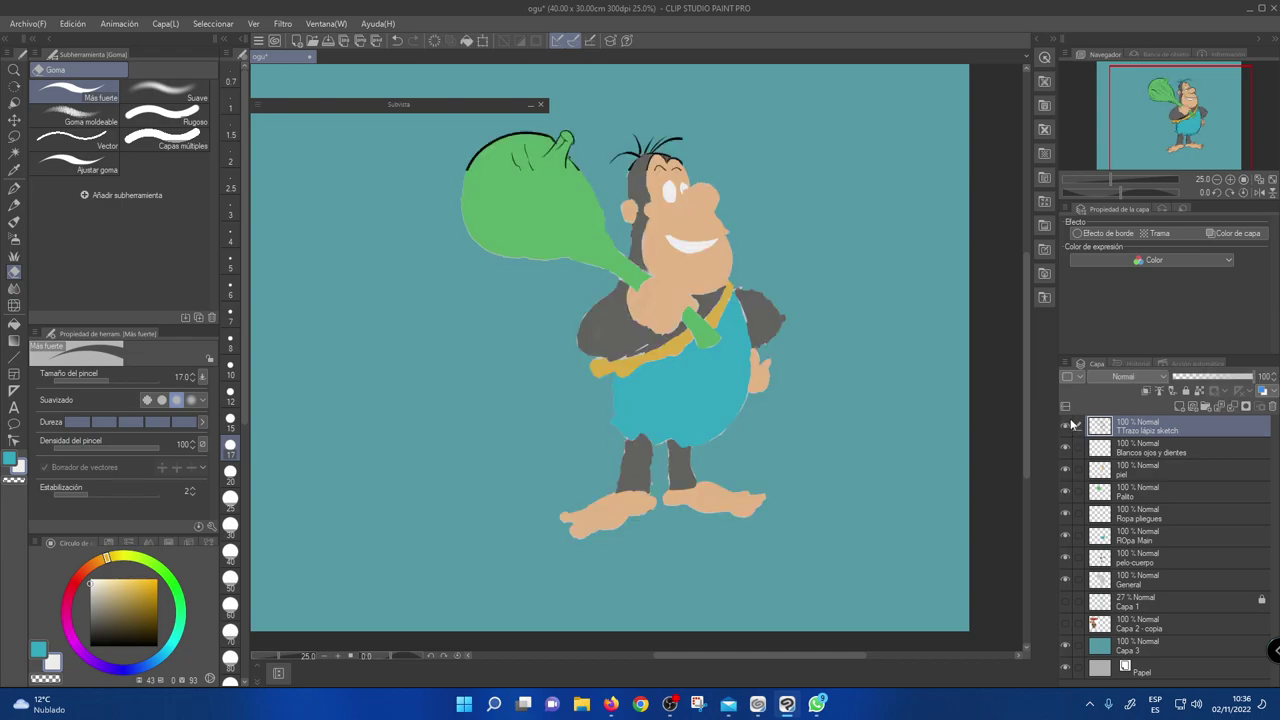
left_click(1066, 427)
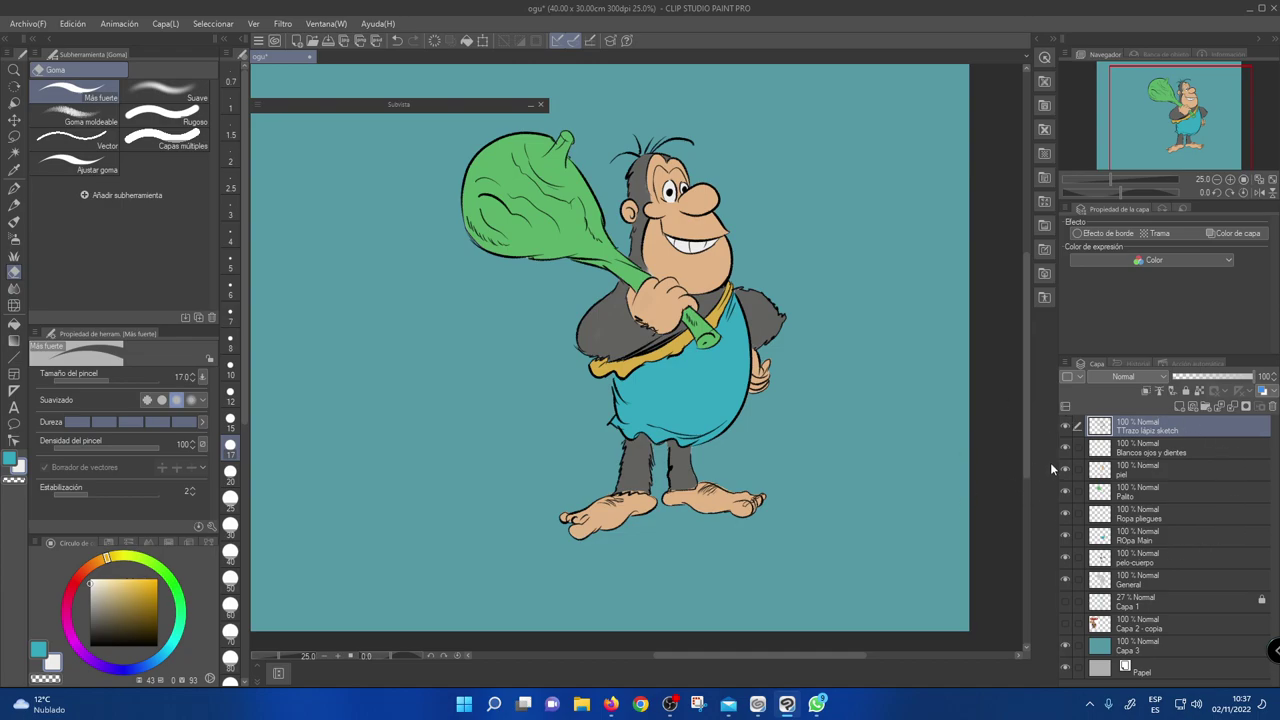
- Add a new layer directly above pelo-cuerpo and clip it to that layer
left_click(1136, 470)
left_click(1140, 490)
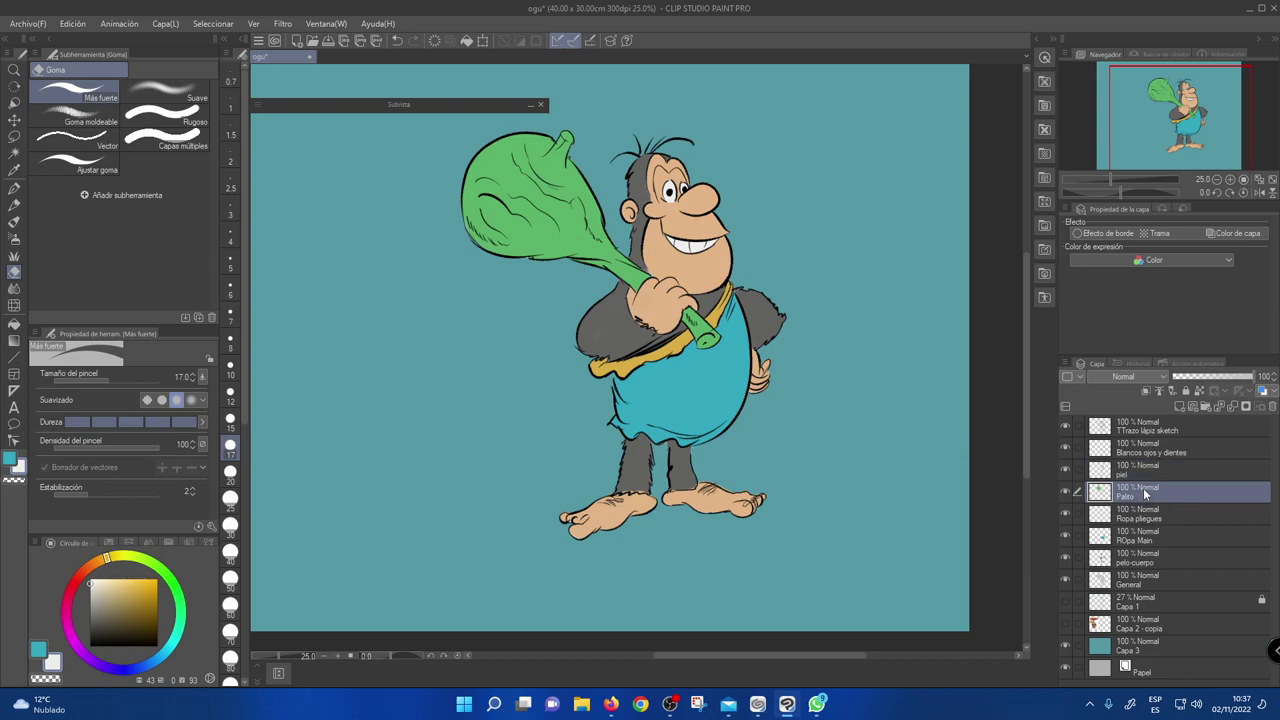
left_click(1145, 518)
left_click(1152, 538)
left_click(1155, 556)
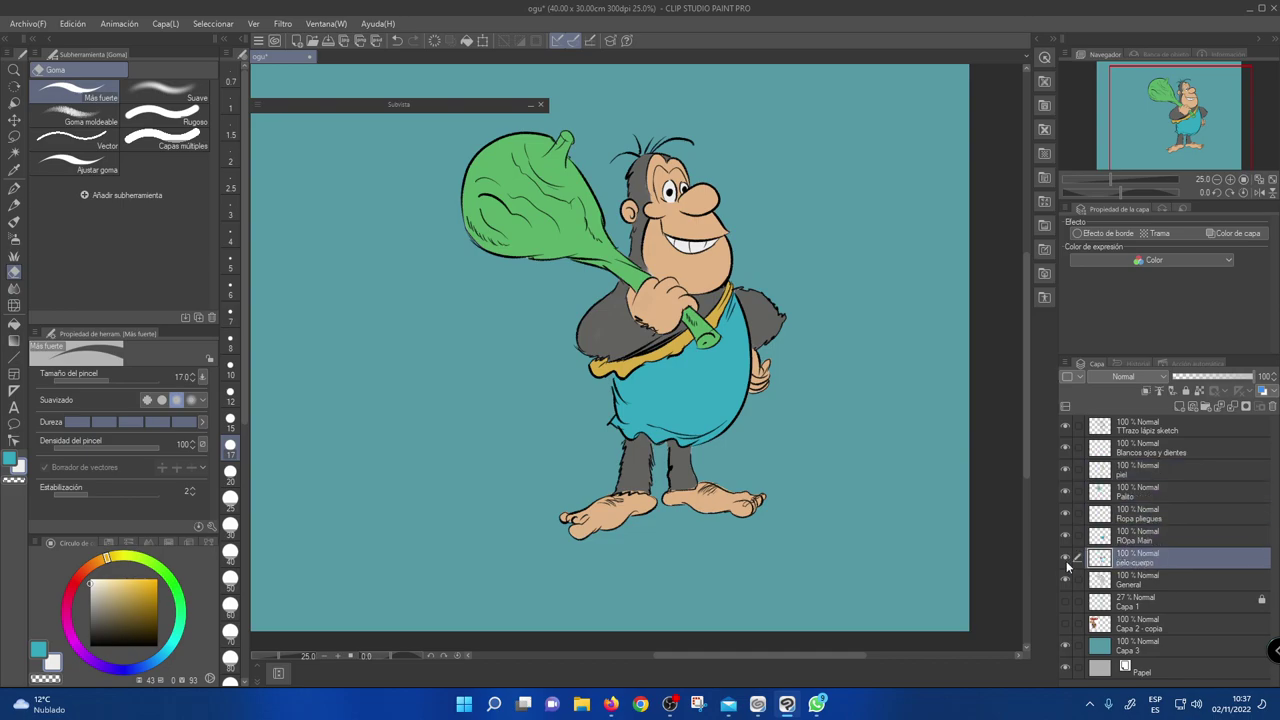
left_click(1064, 557)
left_click(1064, 557)
left_click(1177, 405)
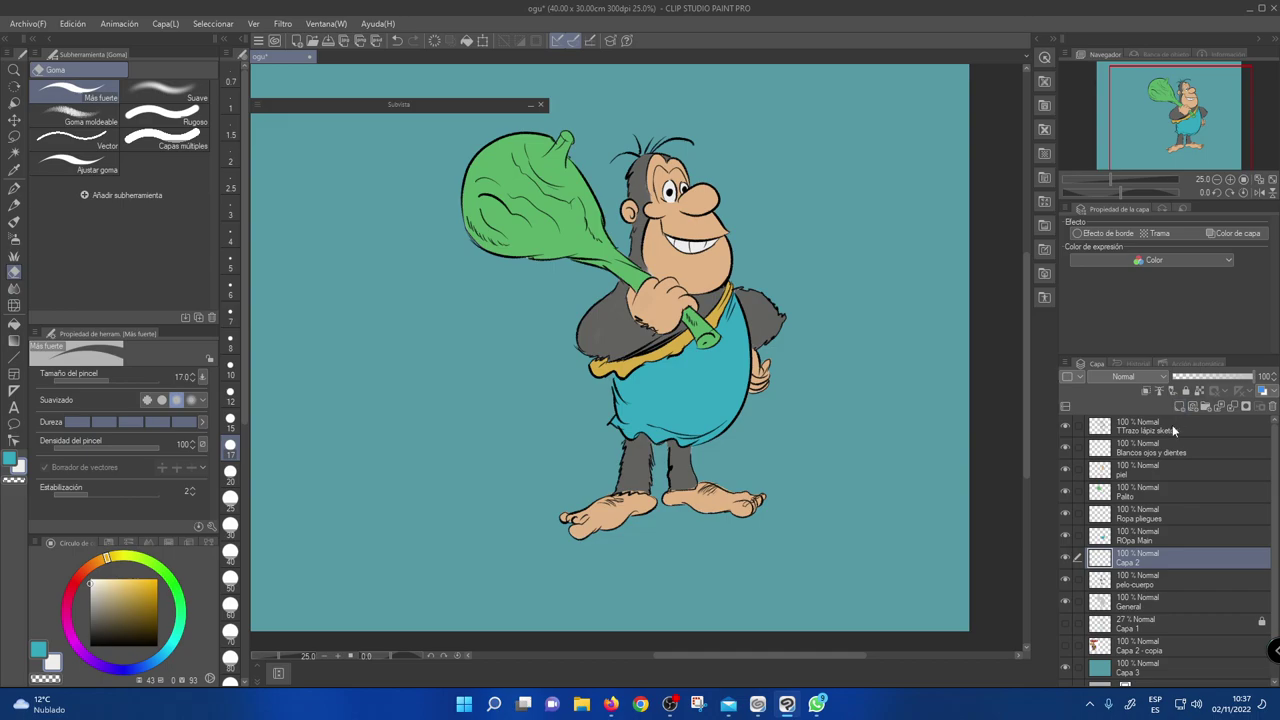
left_click(1147, 392)
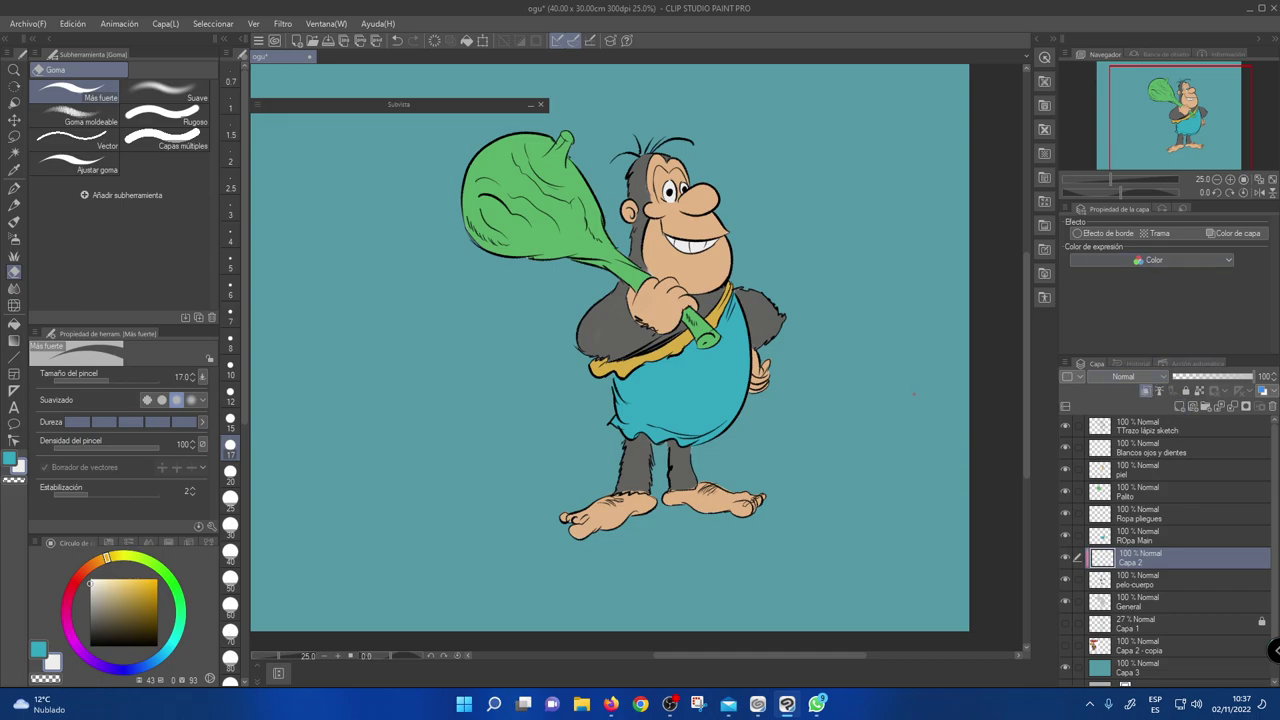
- Sample the skin tone from the hand, shift its hue to light blue at 209, and set the Pintar y aplicar brush to size 80
scroll(926, 420, "up", 1)
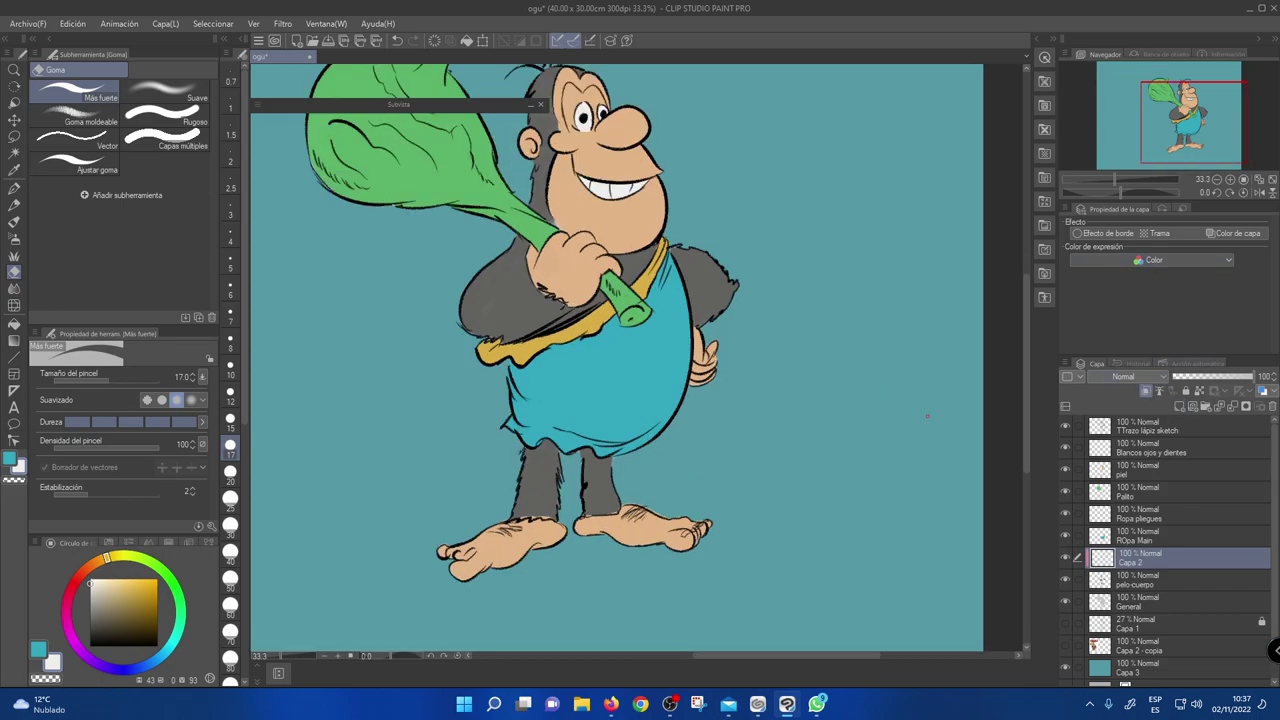
left_click_drag(720, 300, 769, 354)
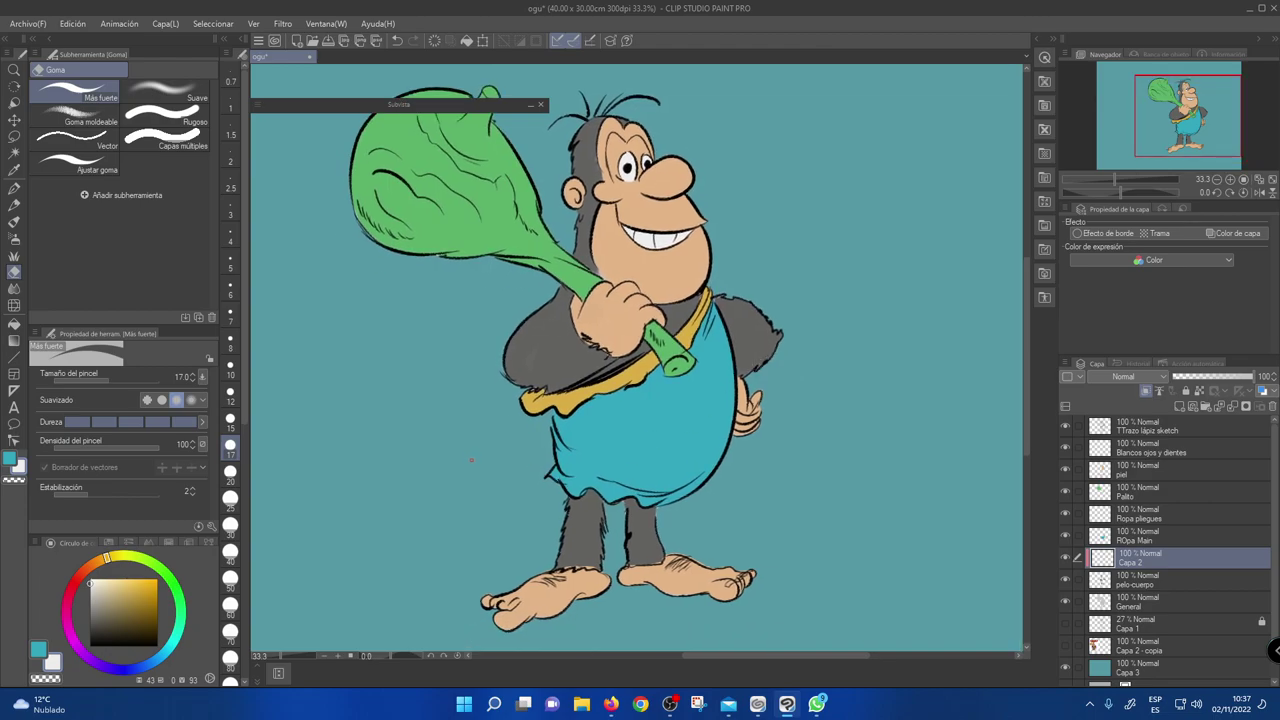
key("b")
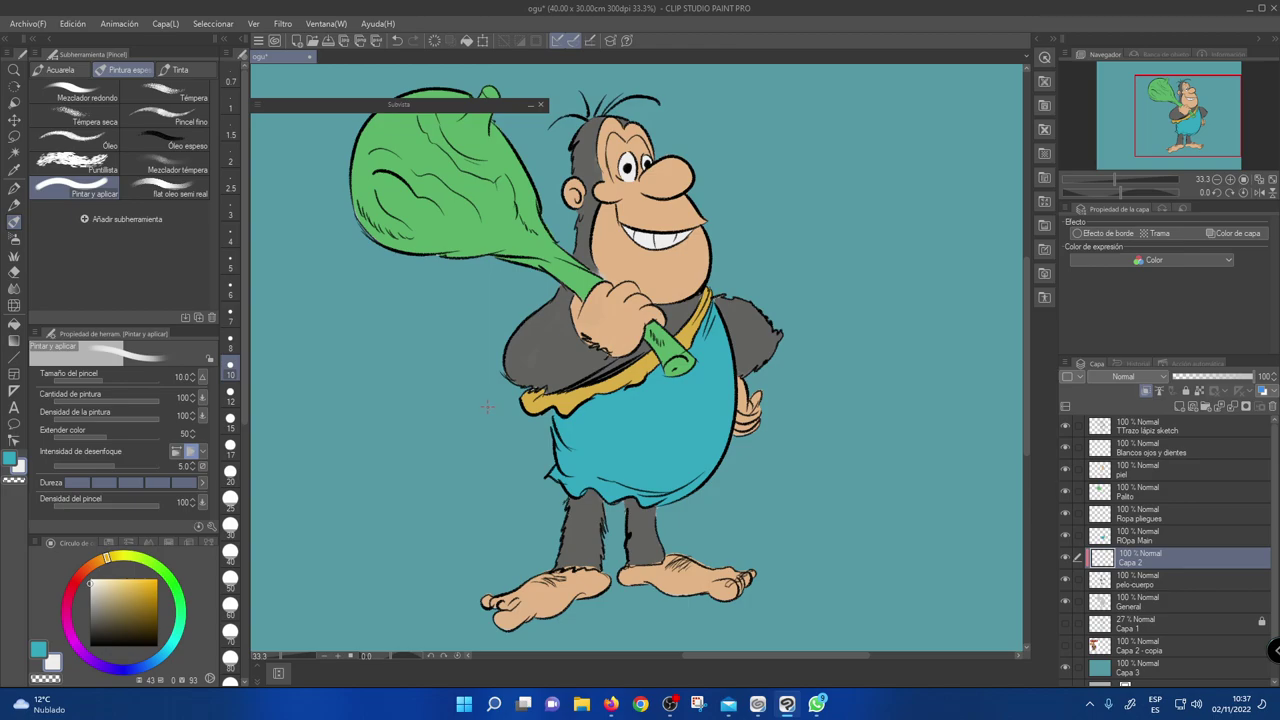
key("bracketright")
key("bracketright")
key("bracketright")
key("bracketright")
key("bracketright")
key("bracketright")
key("bracketright")
key("bracketright")
key("bracketright")
key("bracketright")
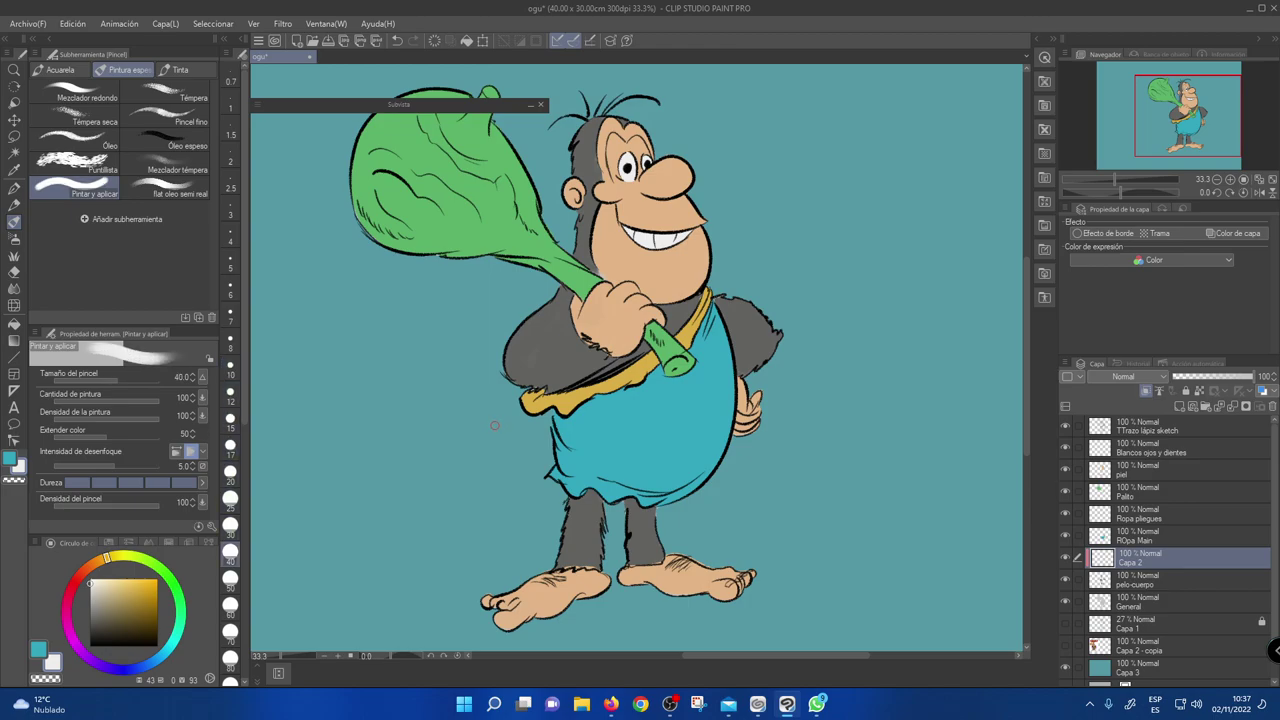
key("bracketright")
key("bracketright")
key("bracketright")
key("bracketright")
key("bracketright")
left_click(604, 311, "alt")
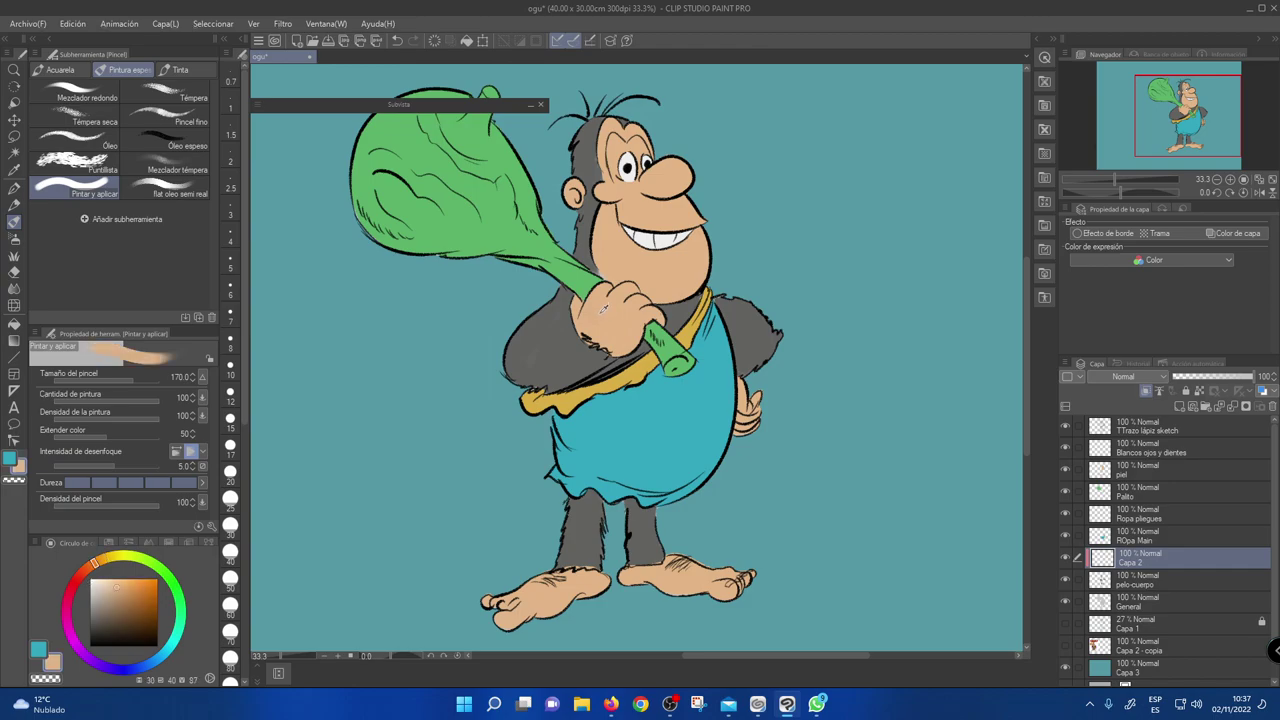
left_click(155, 662)
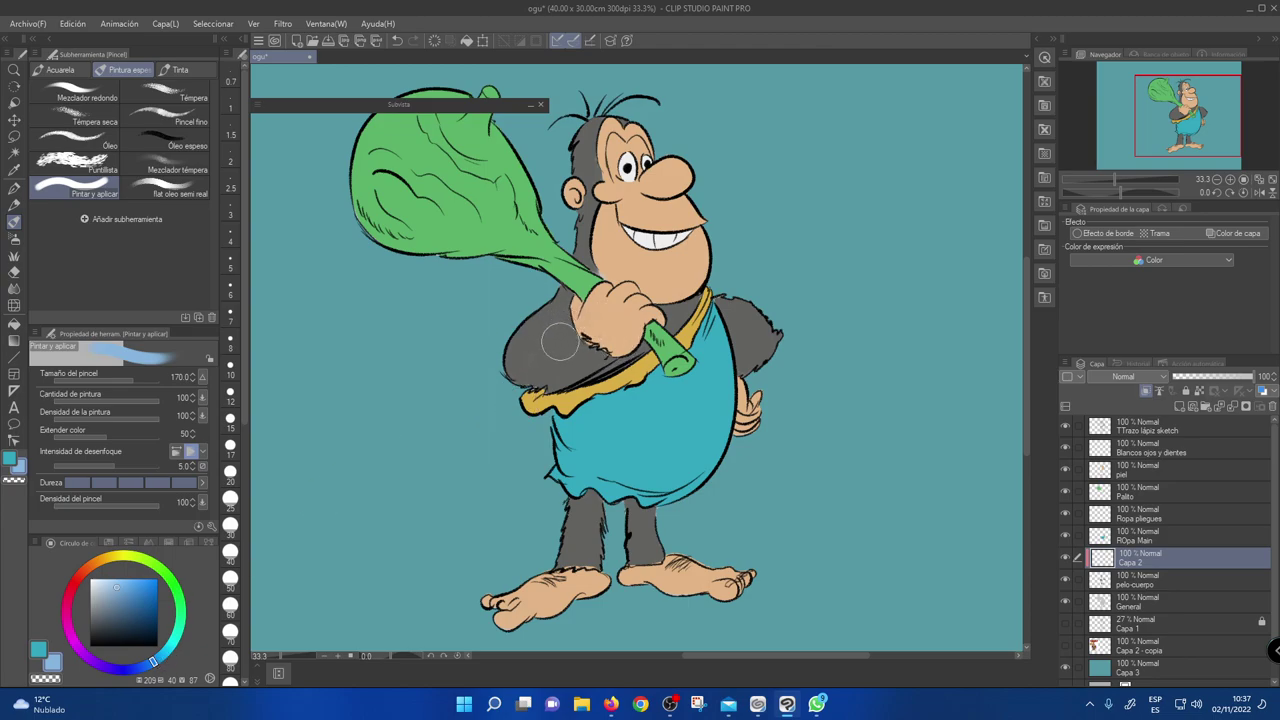
key("bracketleft")
key("bracketleft")
key("bracketleft")
key("bracketleft")
- Set the clipped layer's blending mode to Multiplicación and paint light blue over the fur on the head, arms and legs
left_click(1148, 376)
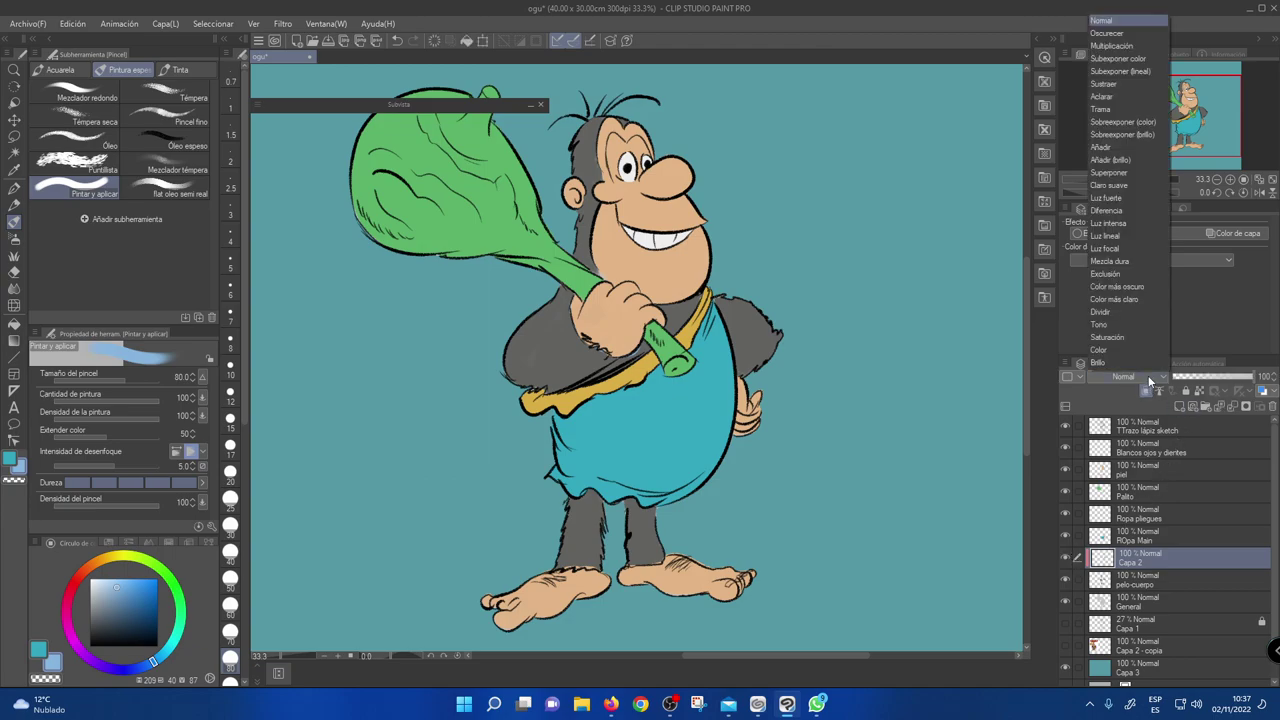
left_click(1128, 46)
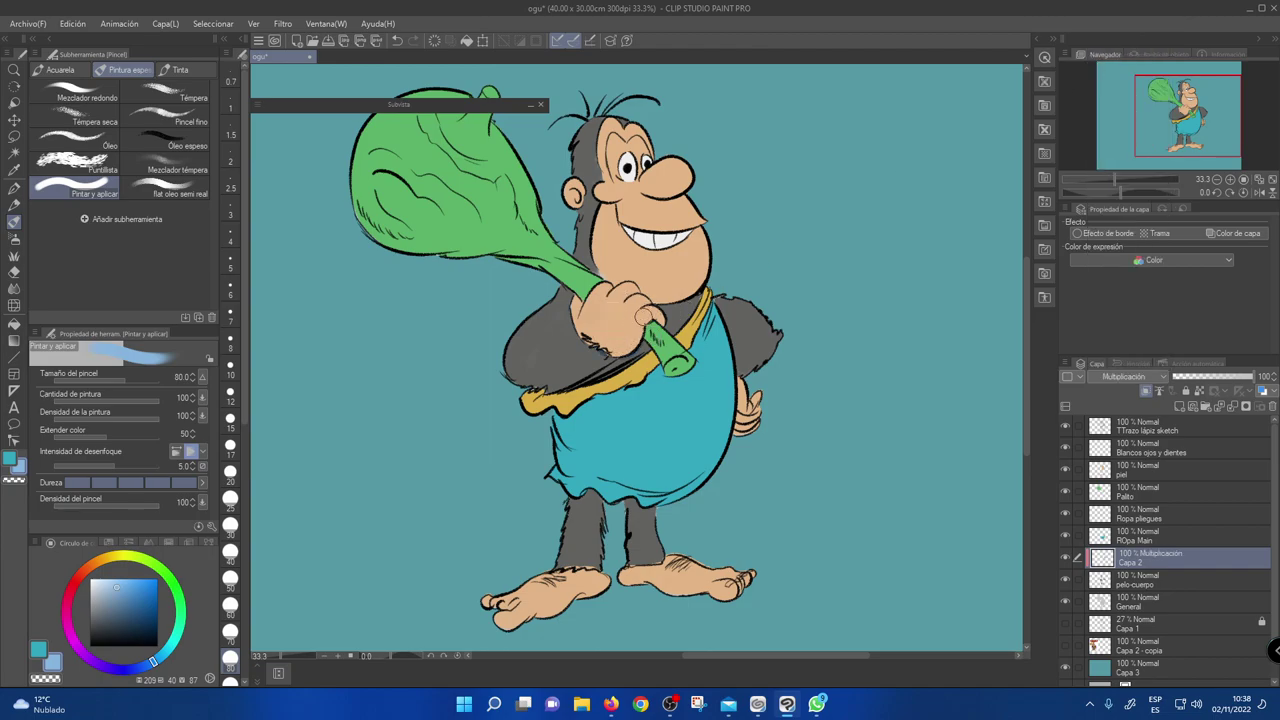
mouse_move(623, 349)
left_mouse_down()
mouse_move(590, 343)
mouse_move(601, 331)
mouse_move(591, 318)
mouse_move(578, 357)
mouse_move(538, 389)
mouse_move(527, 379)
mouse_move(550, 329)
mouse_move(600, 378)
left_mouse_up()
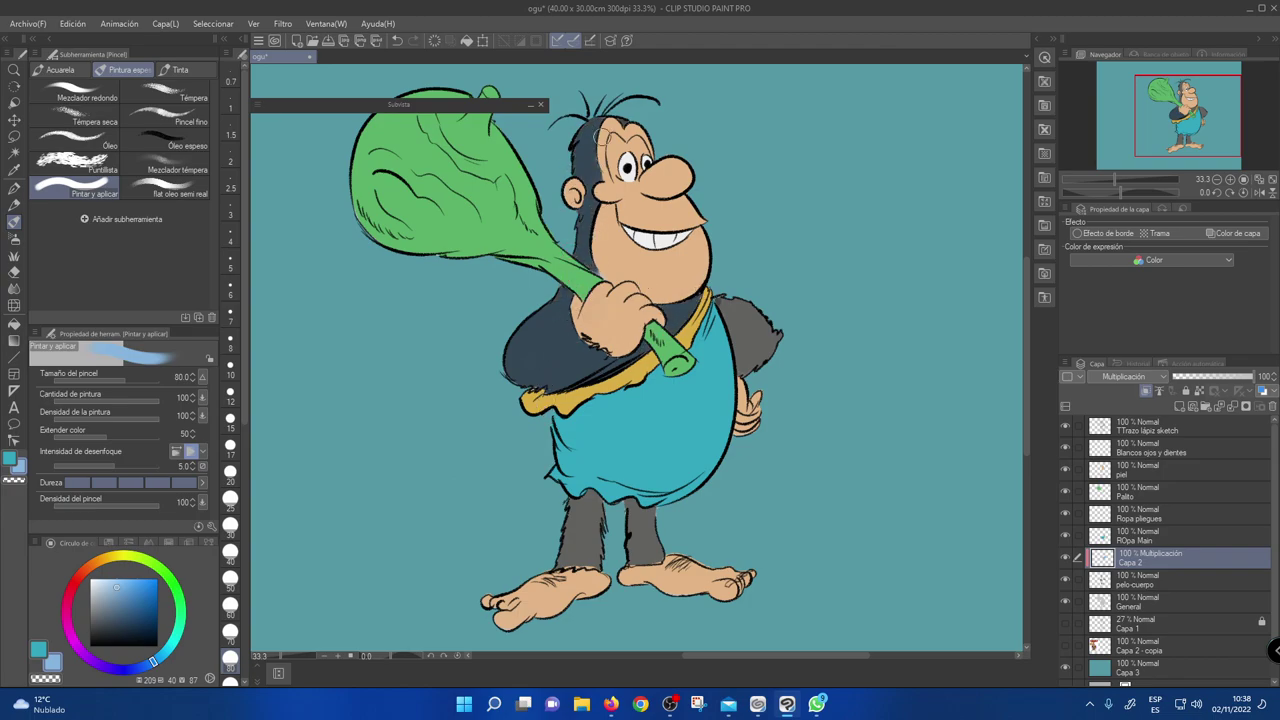
mouse_move(579, 497)
left_mouse_down()
mouse_move(578, 554)
mouse_move(612, 528)
mouse_move(597, 536)
mouse_move(637, 542)
mouse_move(643, 564)
mouse_move(672, 536)
left_mouse_up()
mouse_move(748, 345)
left_mouse_down()
mouse_move(730, 278)
mouse_move(715, 315)
mouse_move(759, 350)
mouse_move(760, 367)
left_mouse_up()
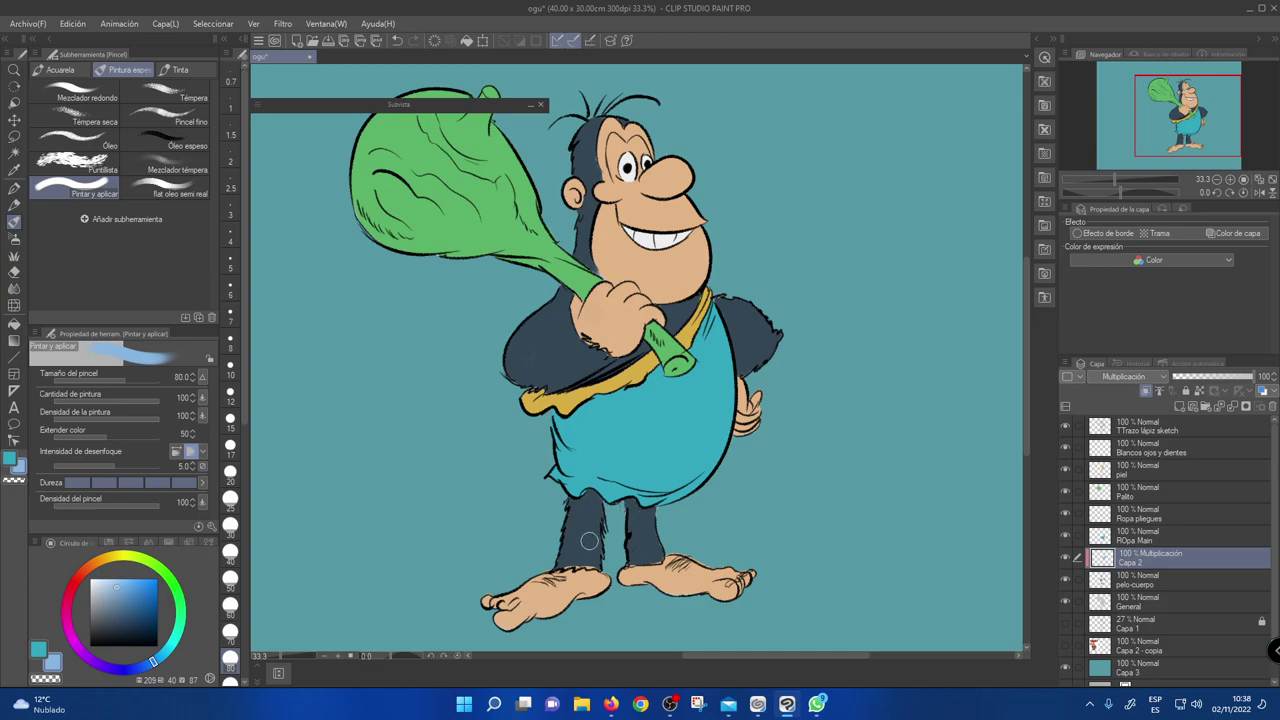
- Shade the fur on the legs and arms with a darker, more saturated blue
left_click(132, 601)
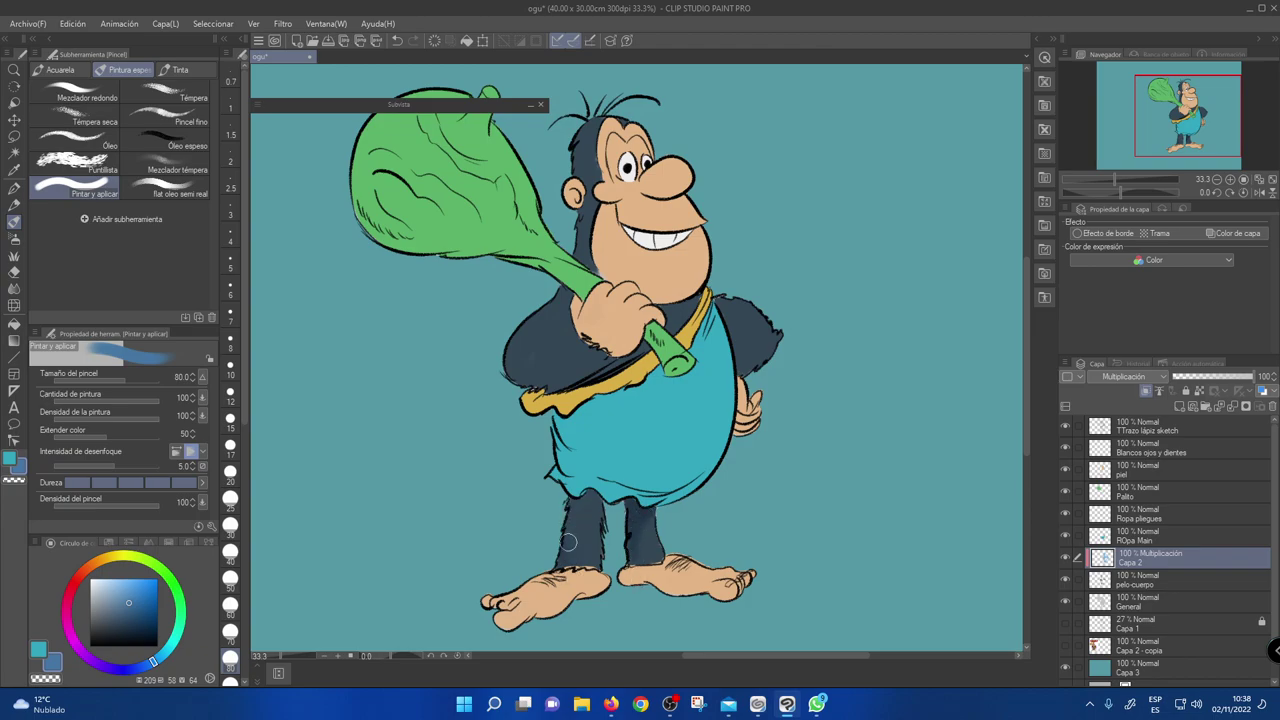
mouse_move(569, 533)
left_mouse_down()
mouse_move(574, 502)
mouse_move(554, 524)
mouse_move(568, 564)
mouse_move(573, 487)
mouse_move(579, 584)
mouse_move(591, 492)
mouse_move(567, 522)
mouse_move(603, 523)
mouse_move(562, 541)
left_mouse_up()
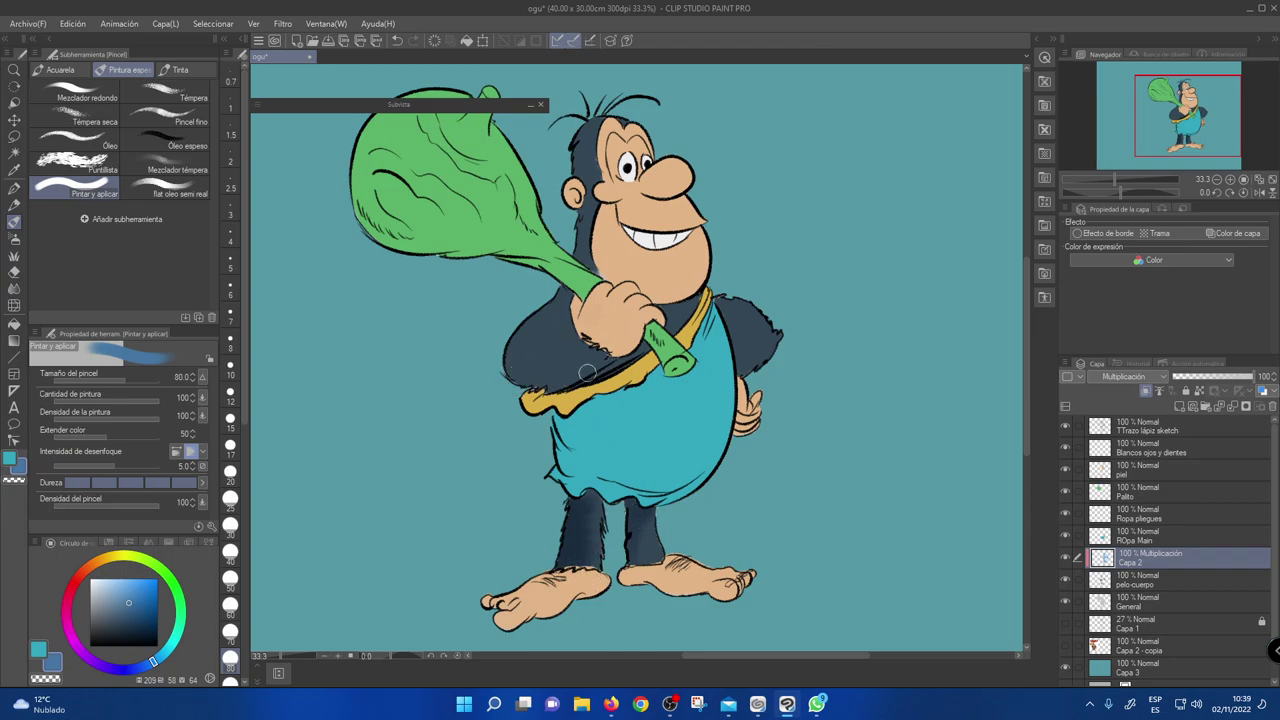
left_click_drag(582, 376, 536, 379)
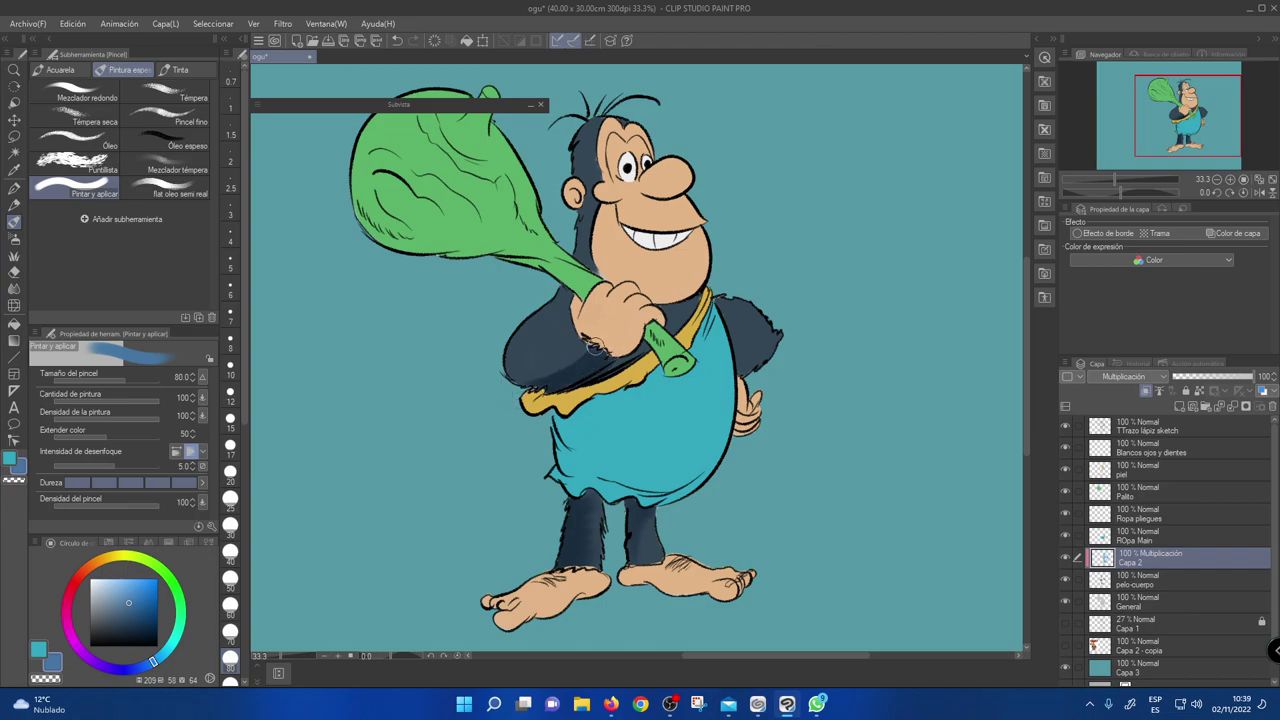
left_click_drag(590, 342, 542, 370)
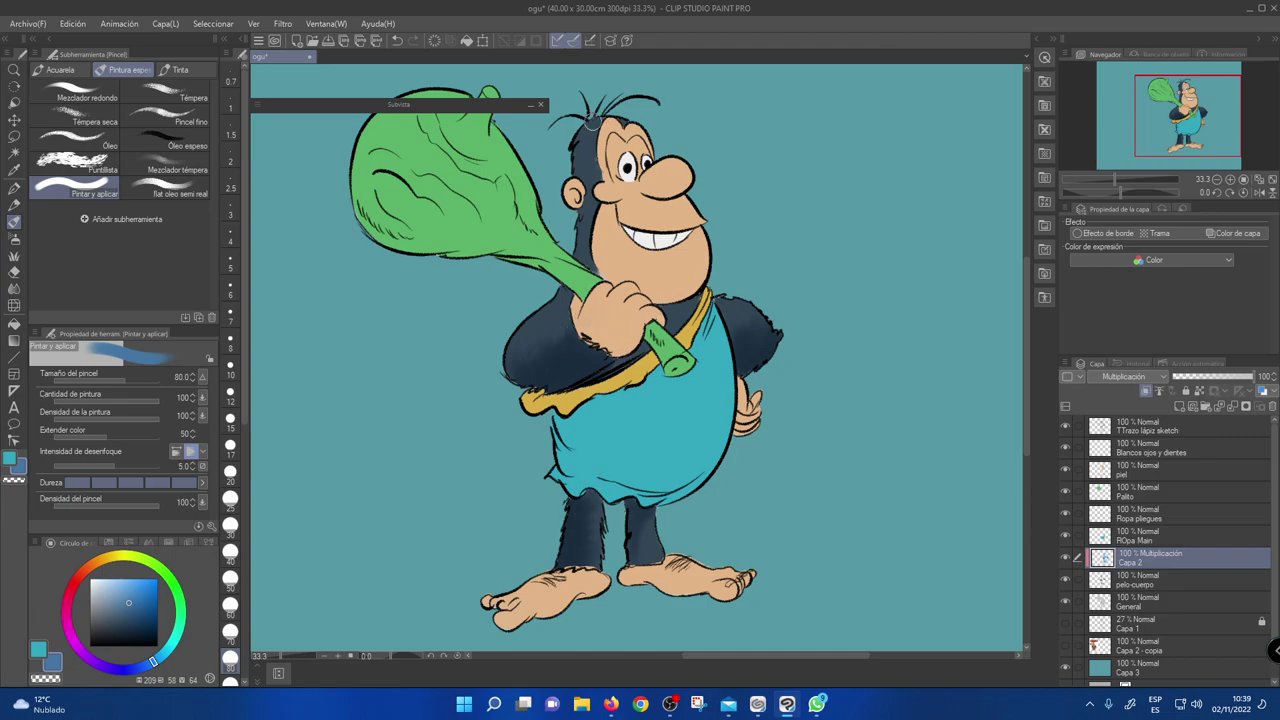
- Shade the head hair down to the neck and deepen the fur shadows with a darker navy blue
mouse_move(584, 156)
left_mouse_down()
mouse_move(571, 166)
mouse_move(584, 212)
left_mouse_up()
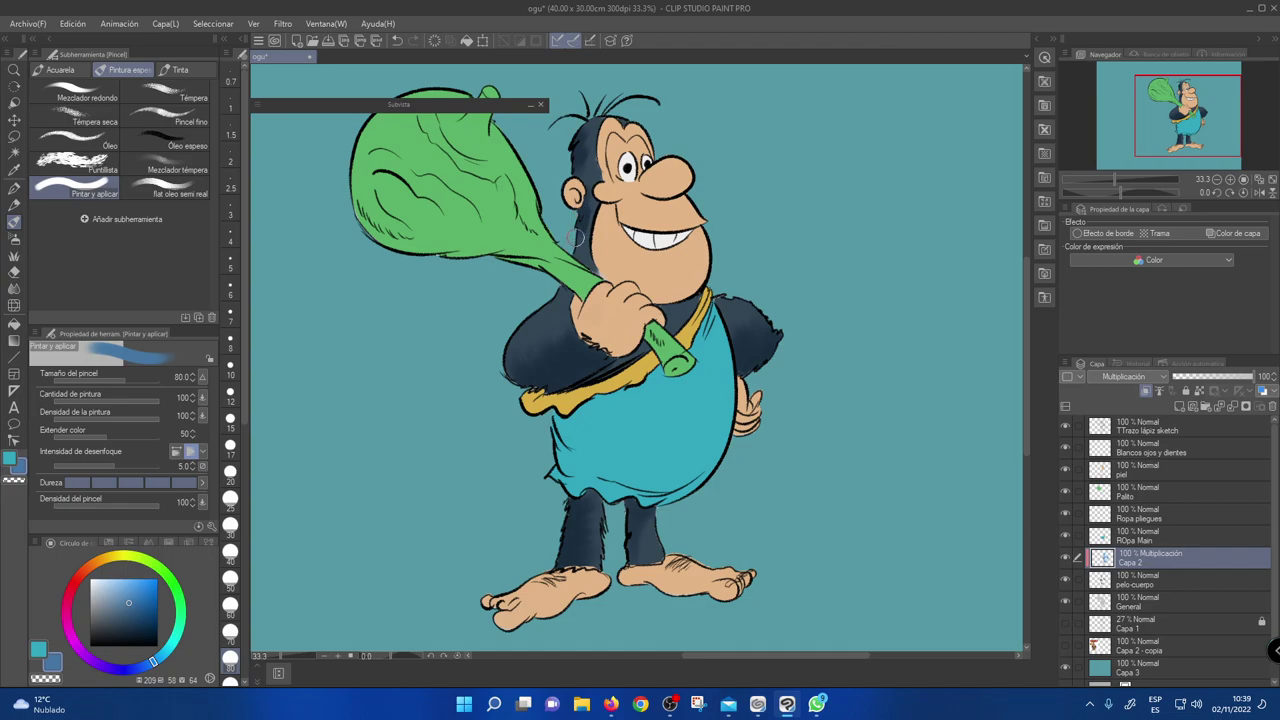
left_click_drag(577, 228, 583, 265)
left_click_drag(594, 217, 585, 157)
mouse_move(588, 160)
left_mouse_down()
mouse_move(596, 148)
mouse_move(570, 203)
mouse_move(585, 237)
left_mouse_up()
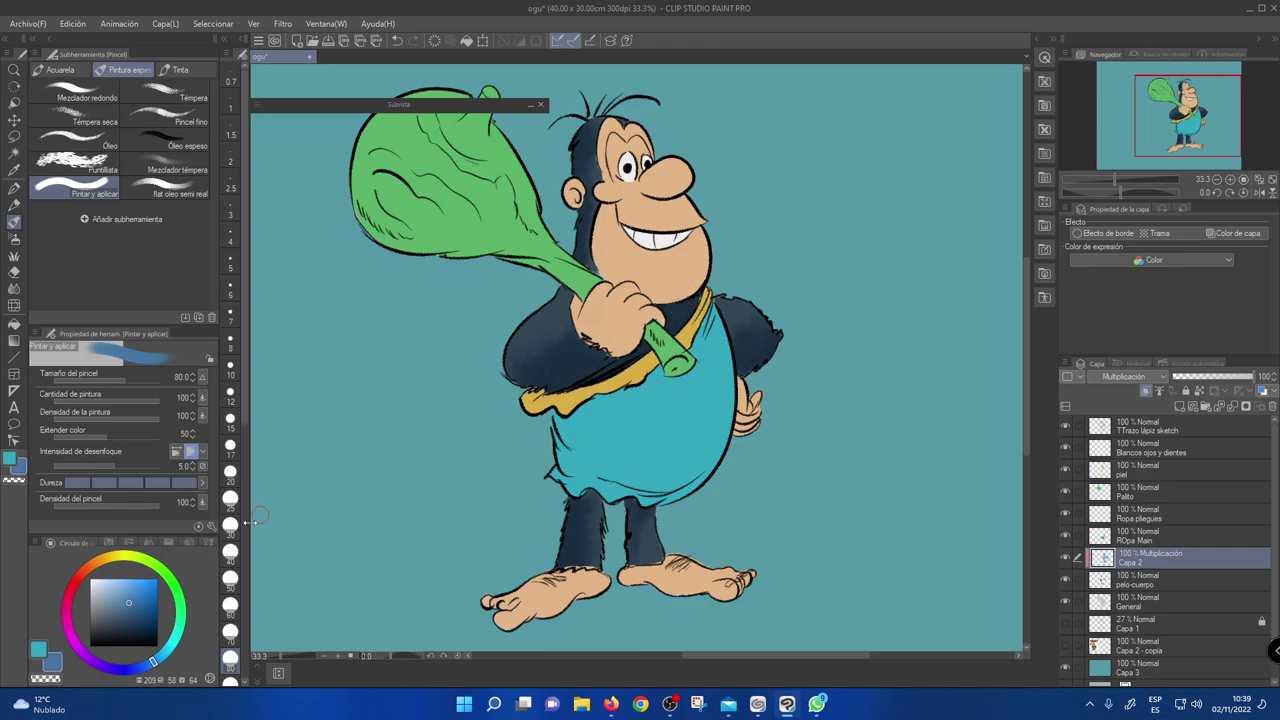
left_click(126, 616)
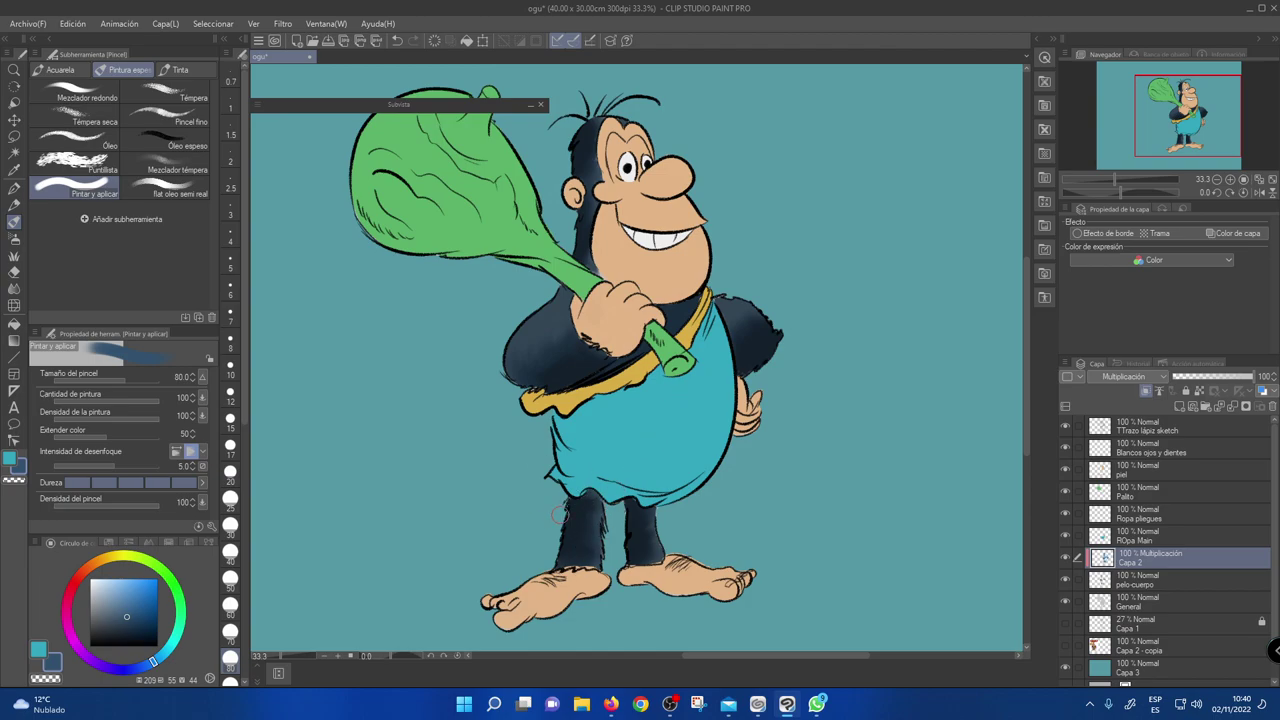
- Choose a light beige and add another clipped layer directly above pelo-cuerpo
left_click(97, 566)
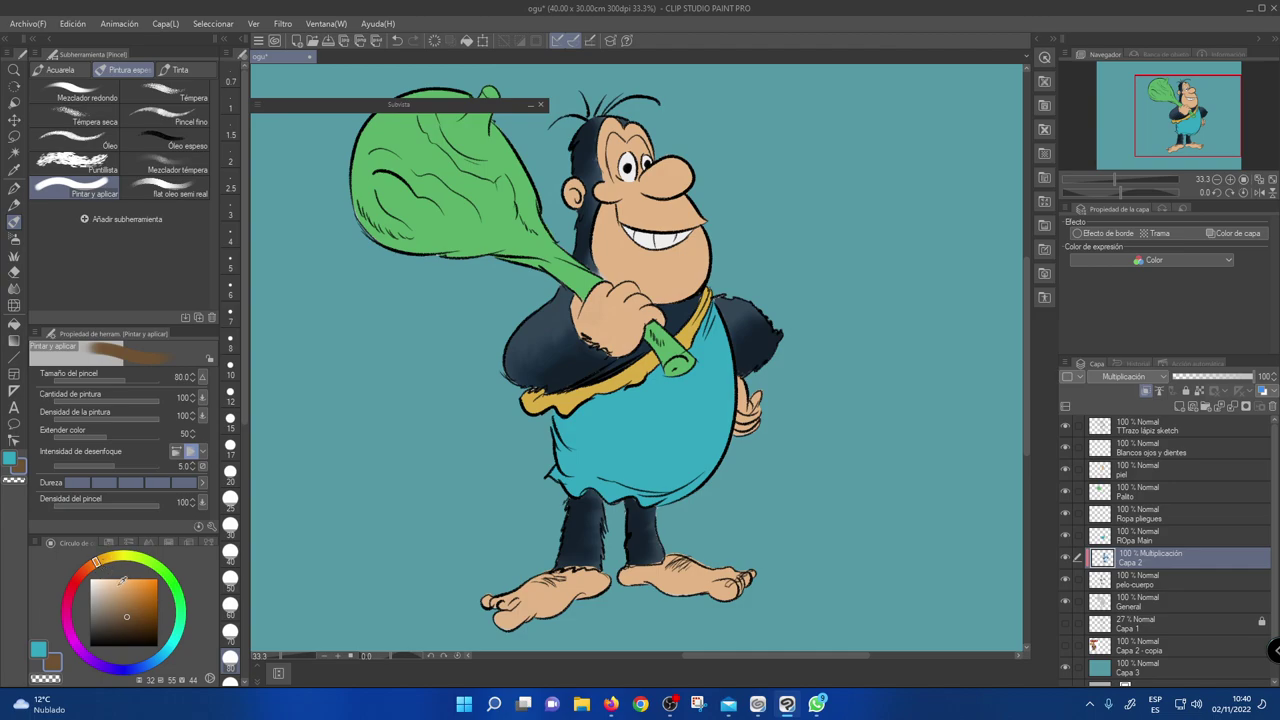
left_click(117, 591)
left_click(112, 592)
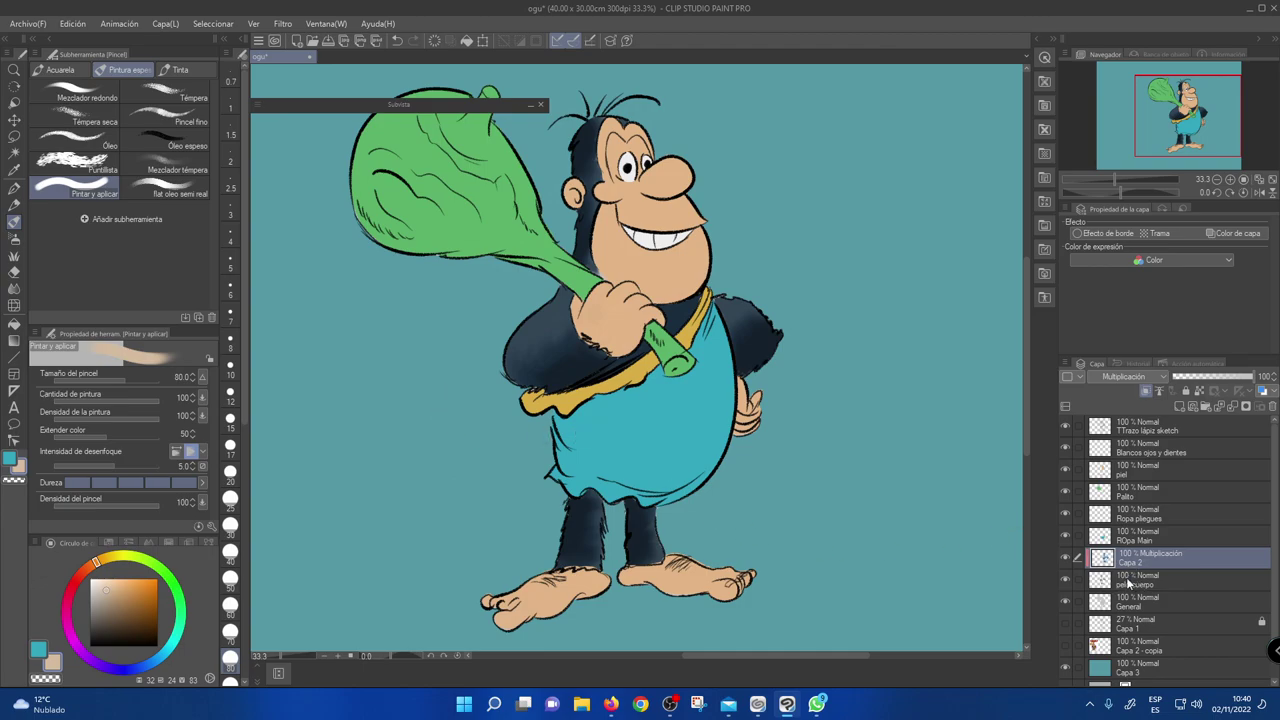
left_click(1132, 579)
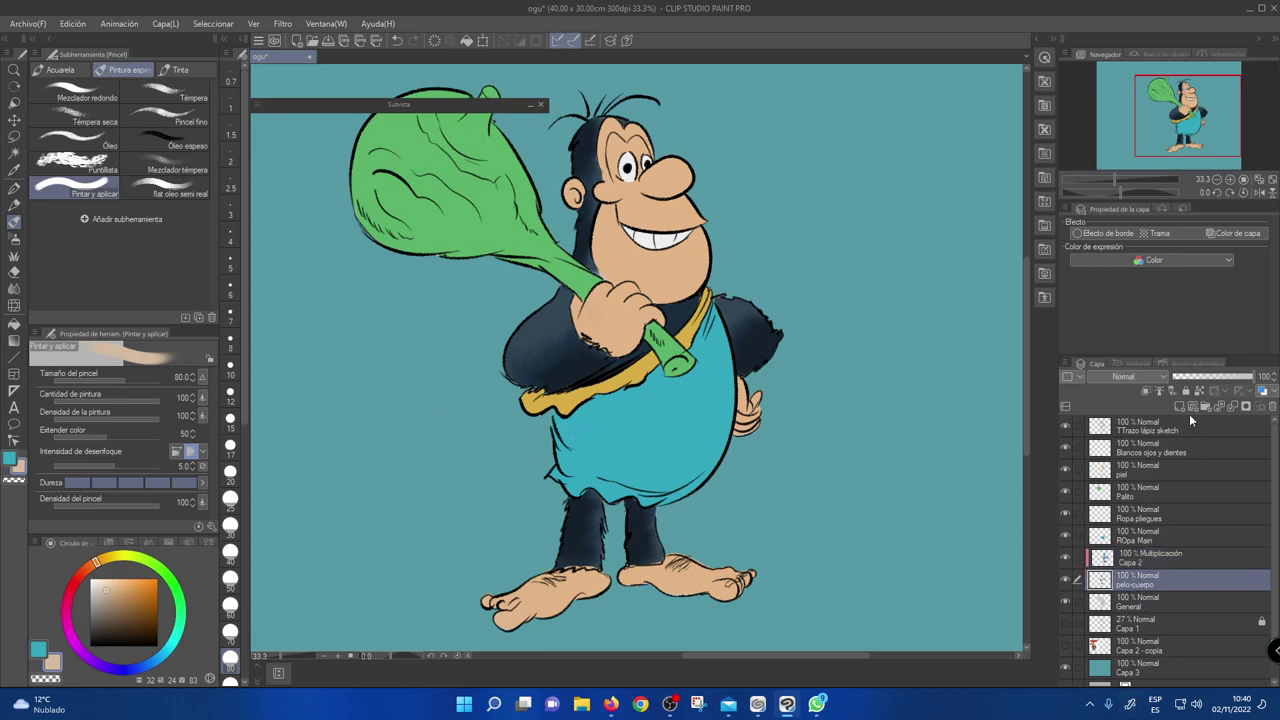
left_click(1180, 408)
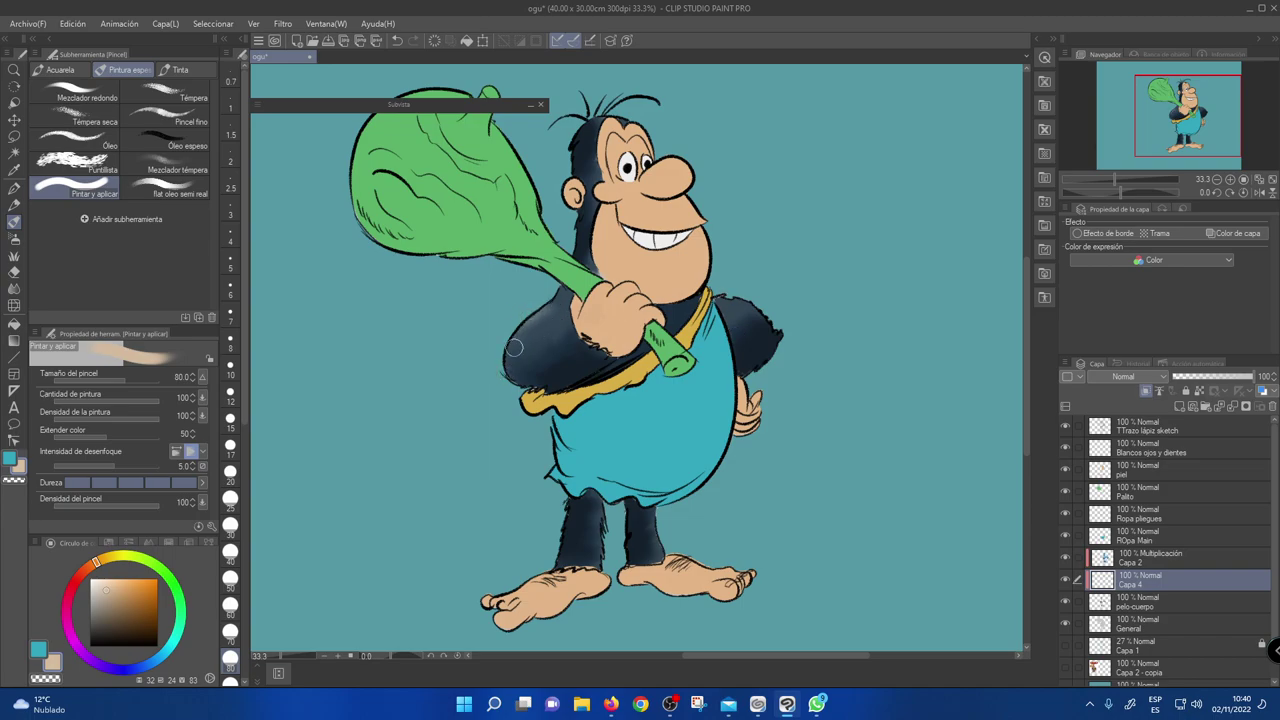
- Try the Multiplicación and Claro suave blending modes on the new clipped layer above pelo-cuerpo
left_click(1100, 377)
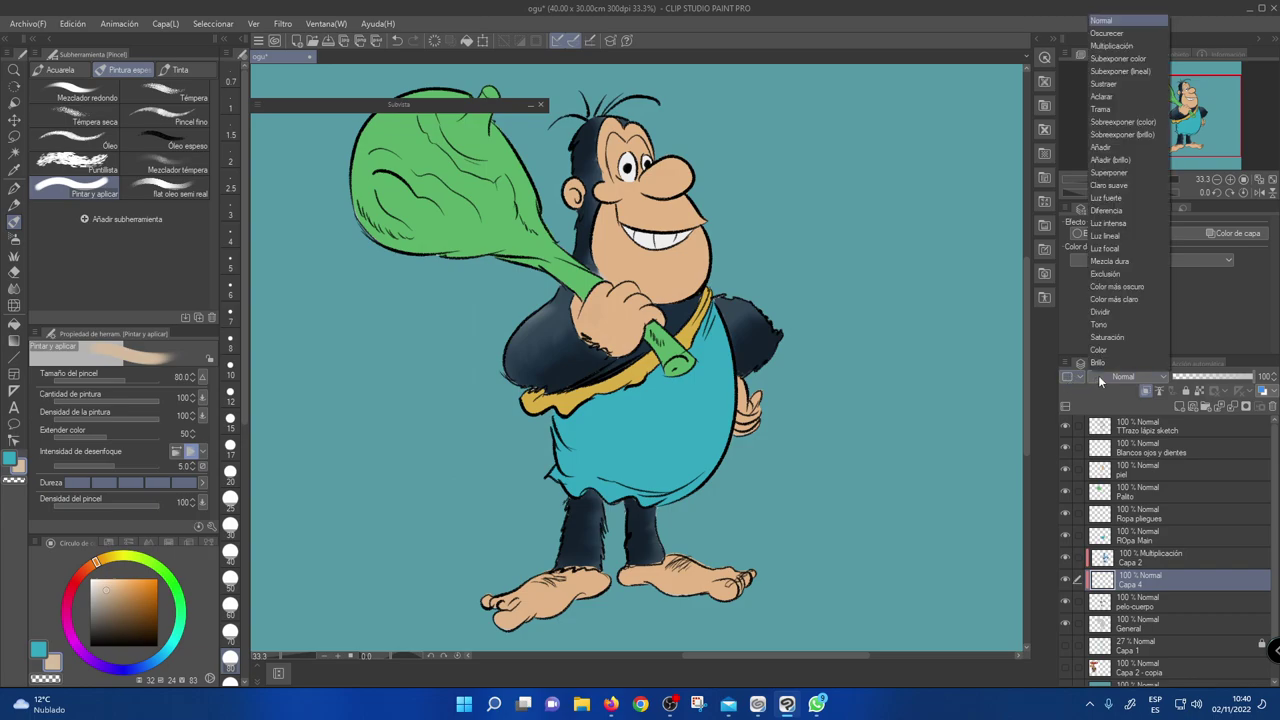
left_click(1132, 45)
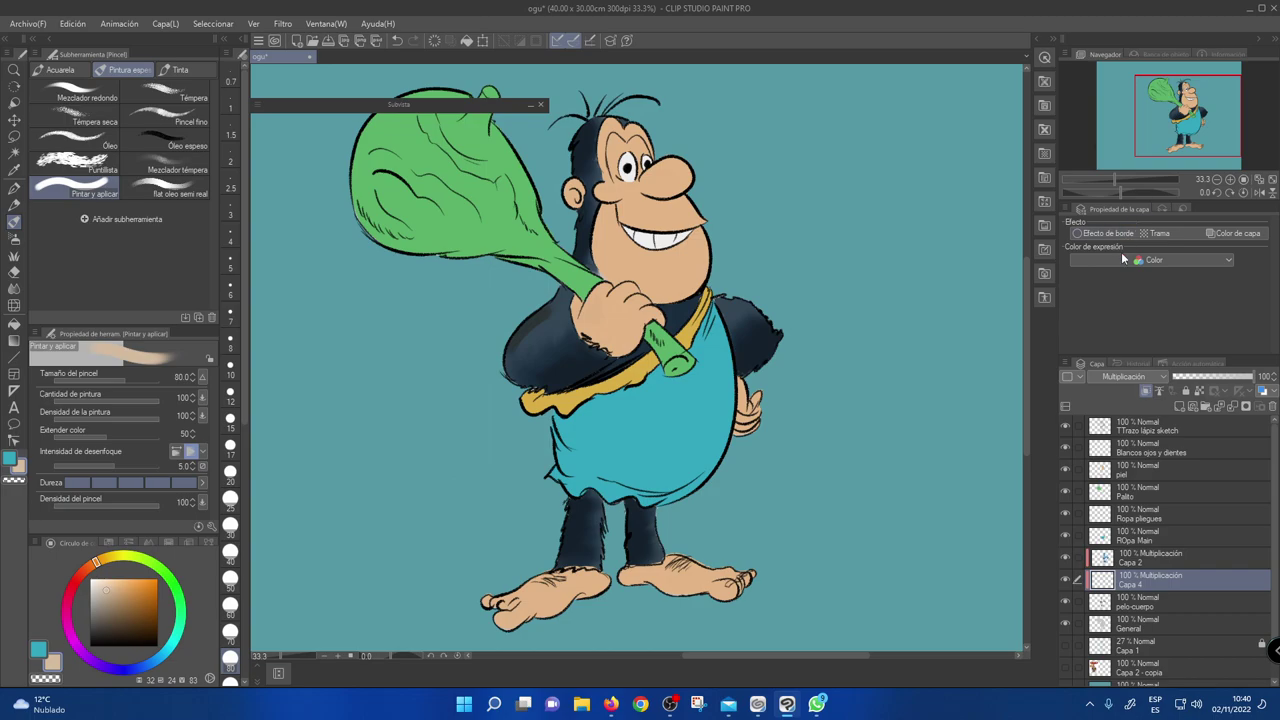
left_click(1128, 378)
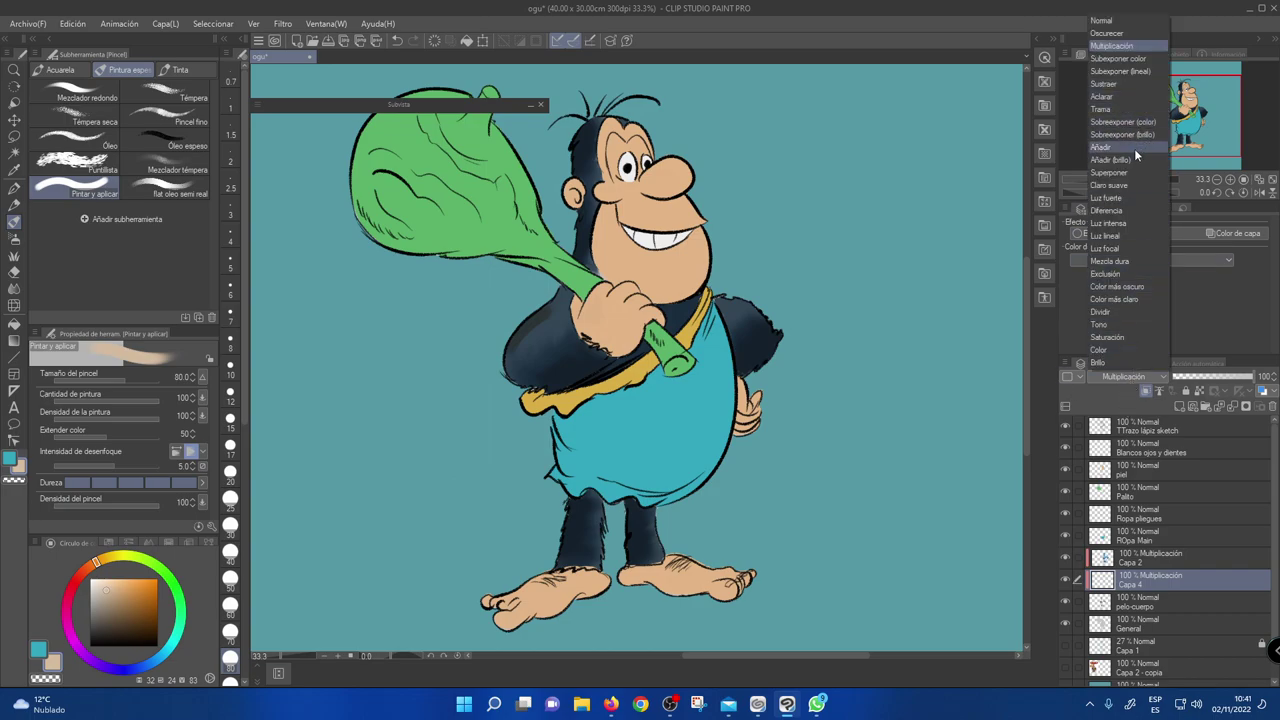
left_click(1119, 184)
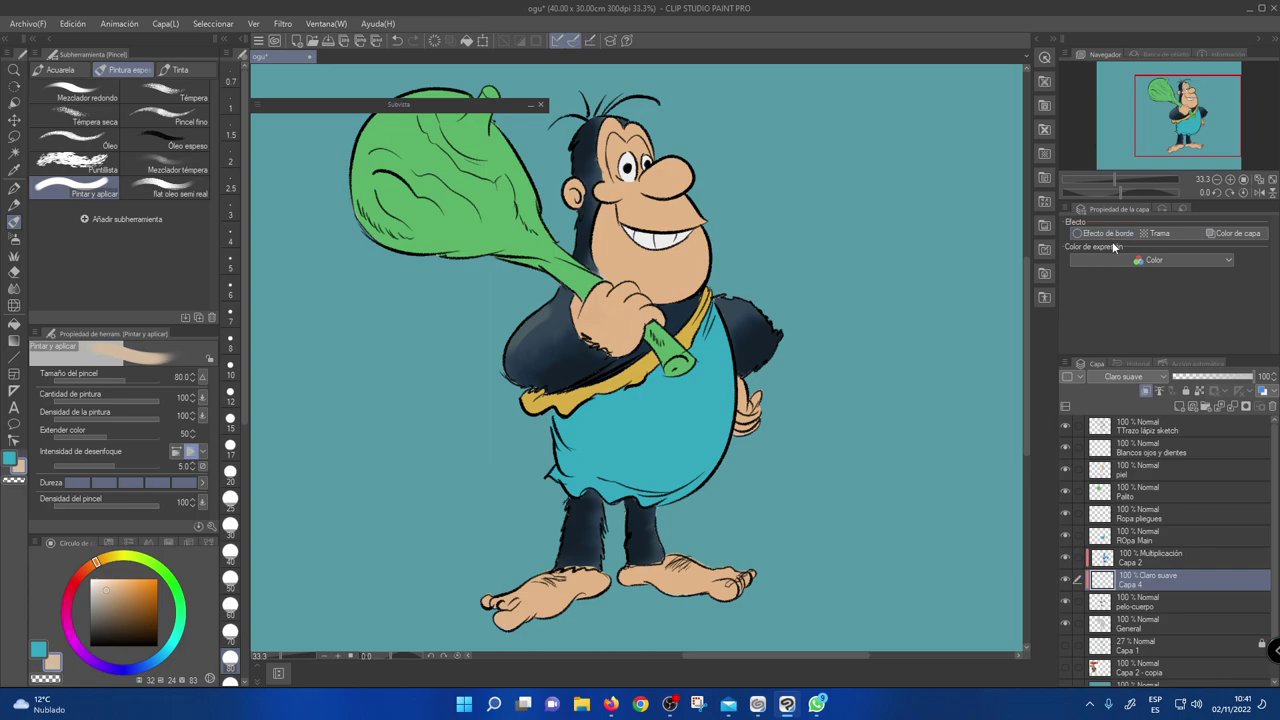
- Set the clipped layer's blending mode to Luz fuerte and paint beige highlights on the far shoulder and leg fur
left_click(1126, 378)
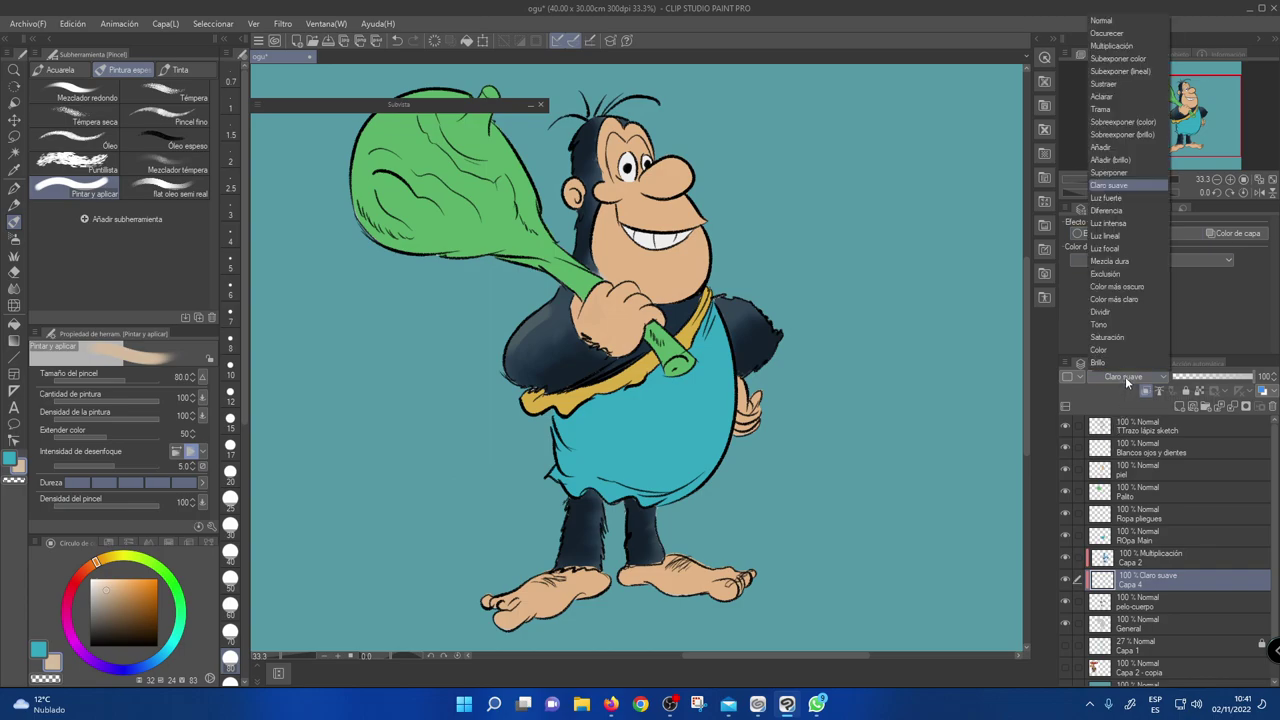
left_click(1127, 197)
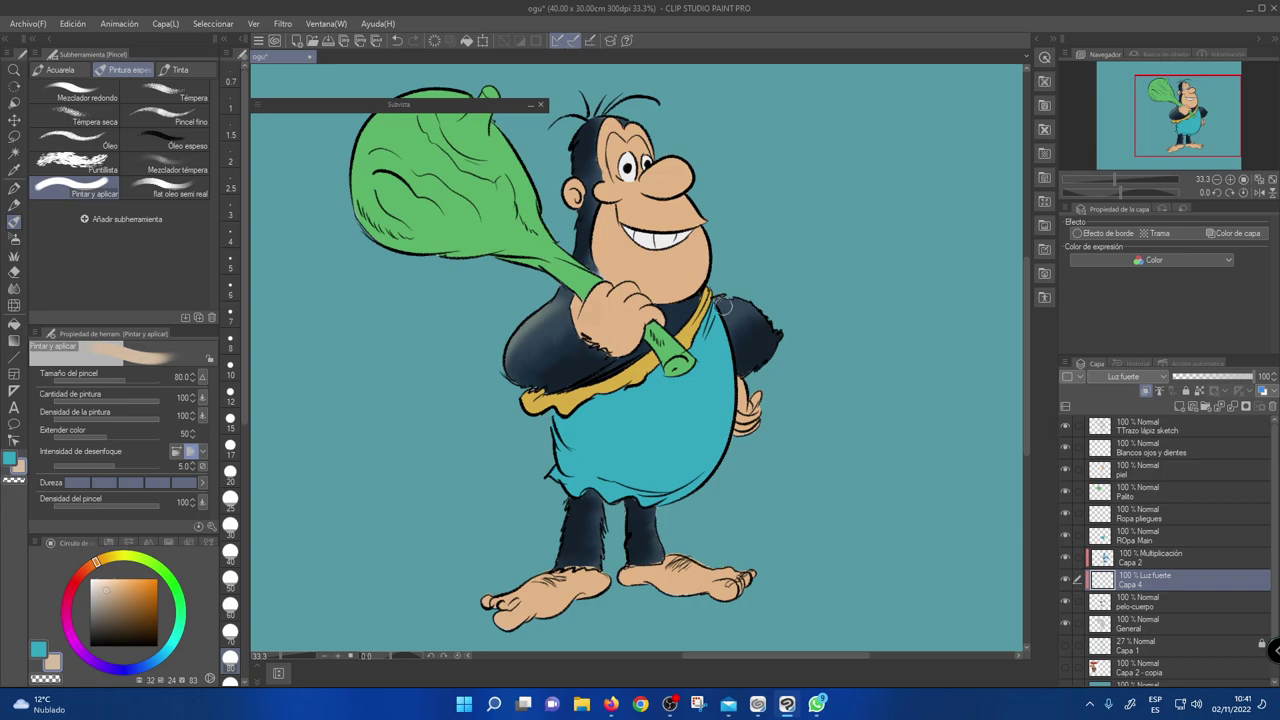
mouse_move(736, 300)
left_mouse_down()
mouse_move(756, 312)
mouse_move(719, 311)
left_mouse_up()
left_click_drag(672, 552, 677, 560)
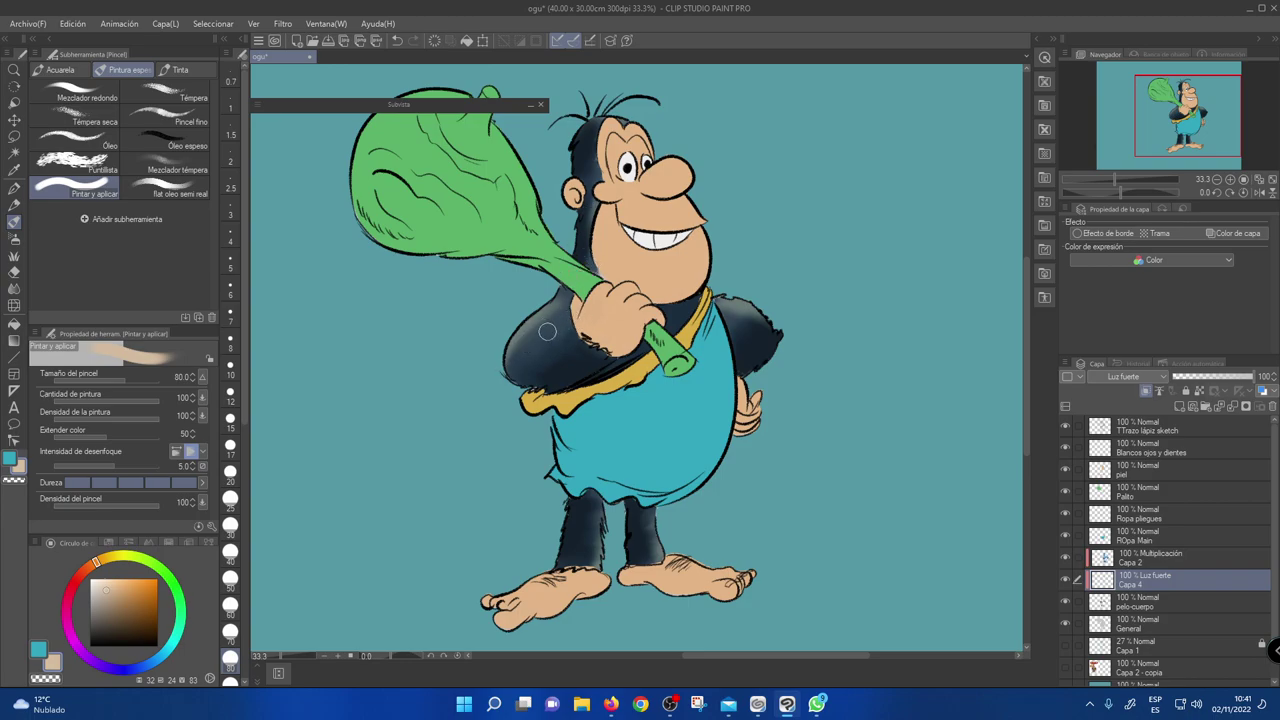
- Reduce the brush size to 25 and paint fine beige highlight strokes on the fur of the arm holding the club
key("bracketleft")
key("bracketleft")
key("bracketleft")
key("bracketleft")
key("bracketleft")
key("bracketleft")
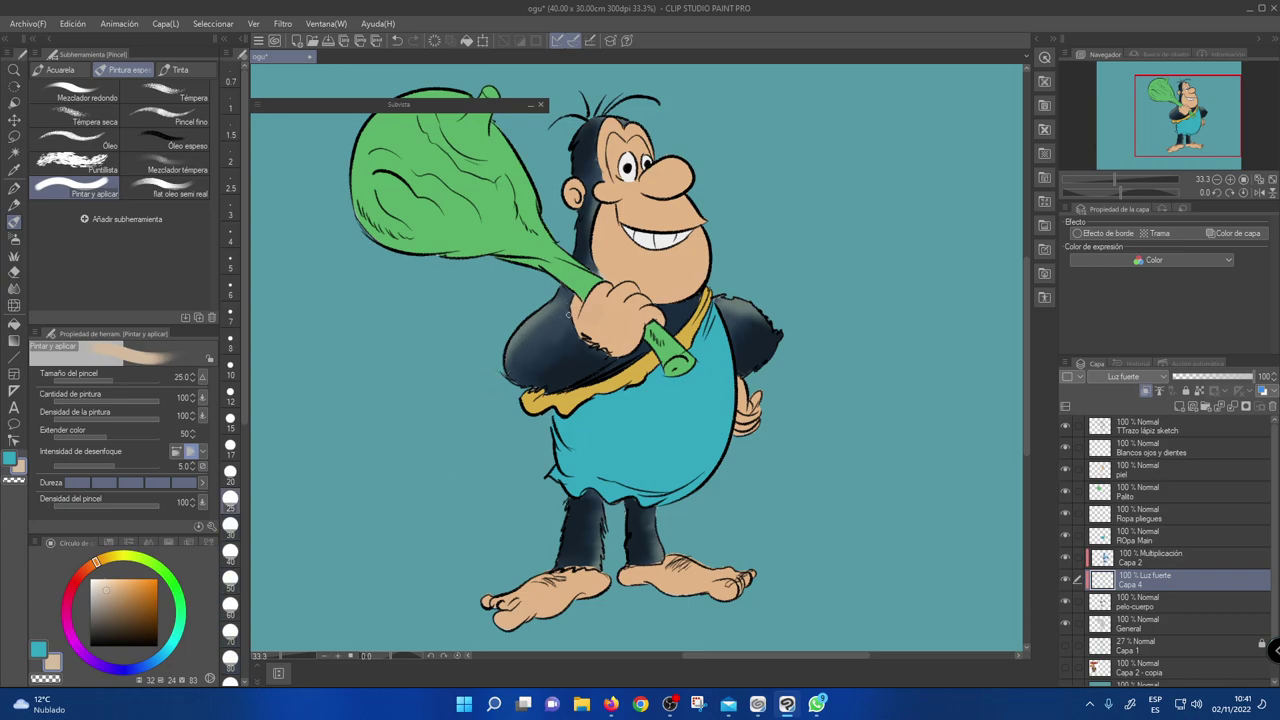
left_click_drag(561, 323, 532, 347)
left_click_drag(572, 315, 556, 347)
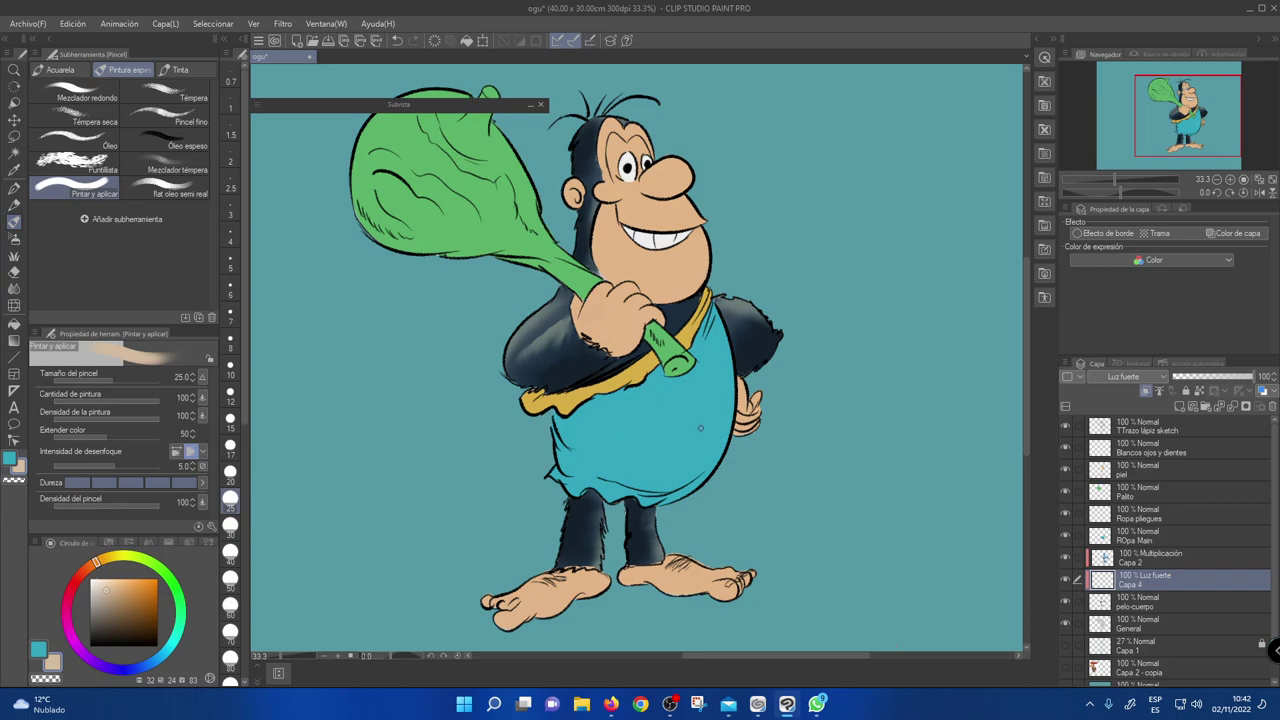
- Group the Multiplicación, Luz fuerte and pelo-cuerpo layers into a new folder named "CUerpo peludo"
left_click(1157, 560)
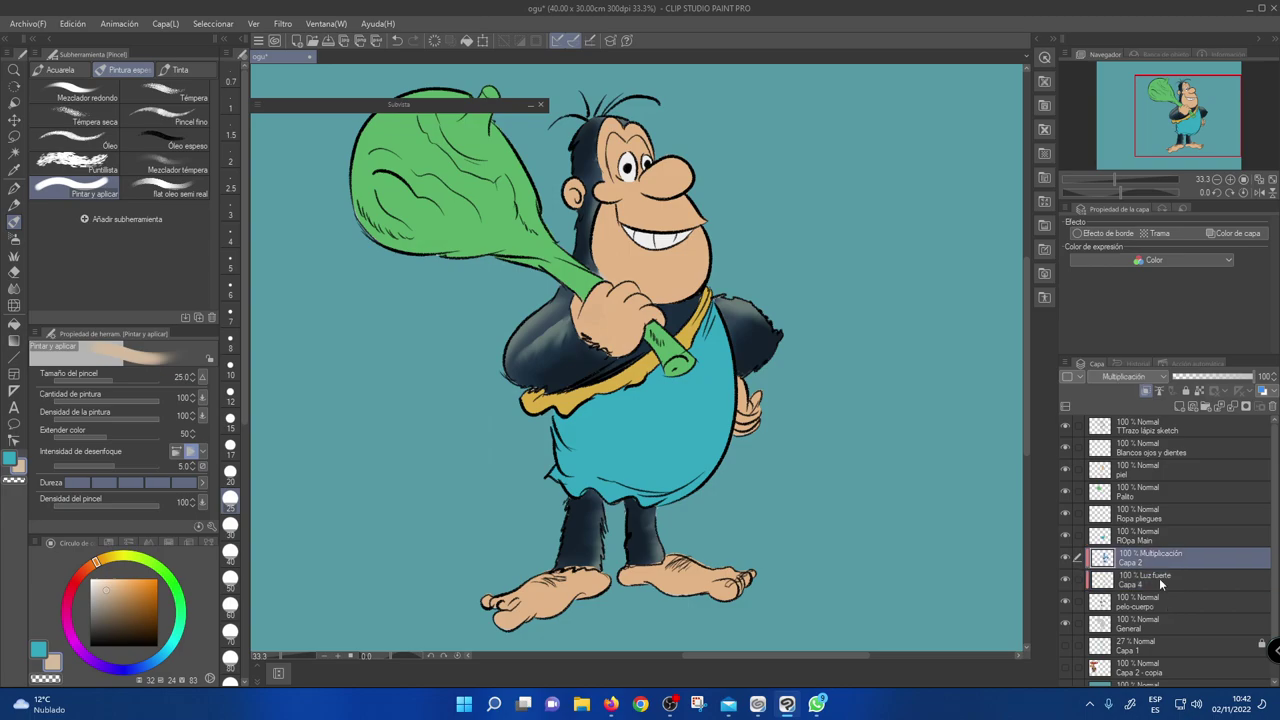
left_click(1159, 578, "ctrl")
left_click(1159, 599, "ctrl")
right_click(1159, 599)
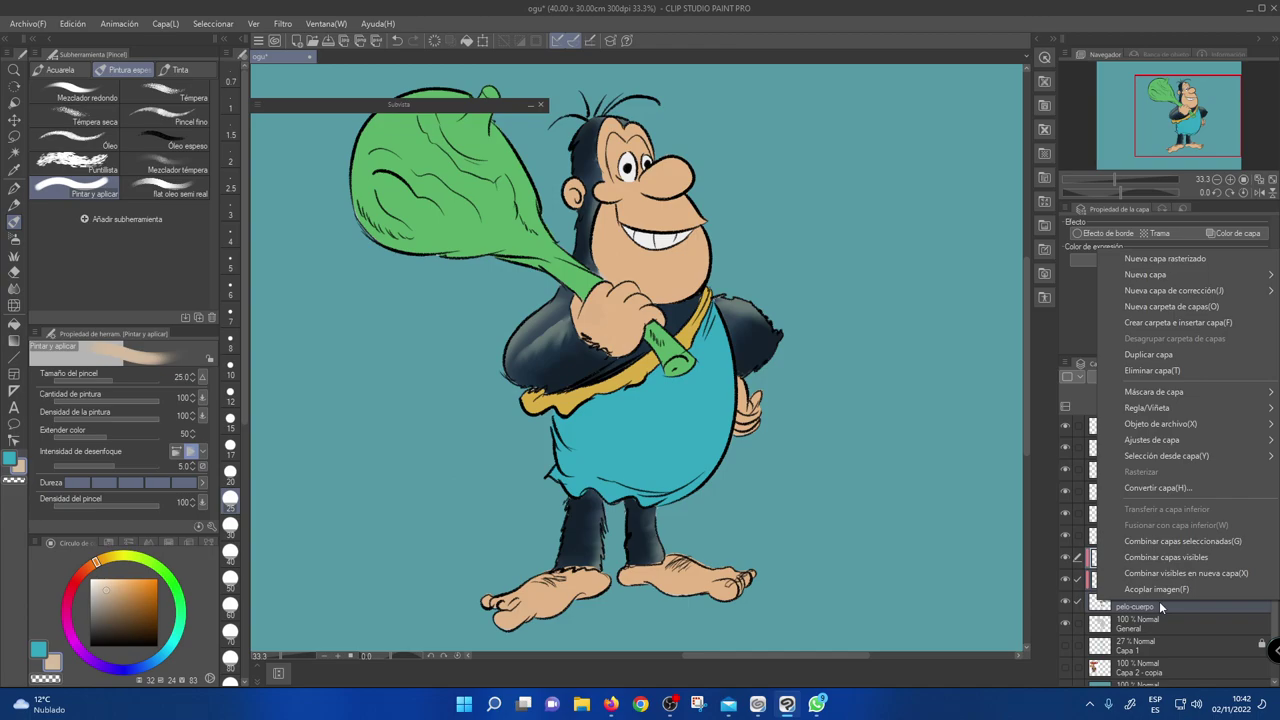
left_click(1176, 322)
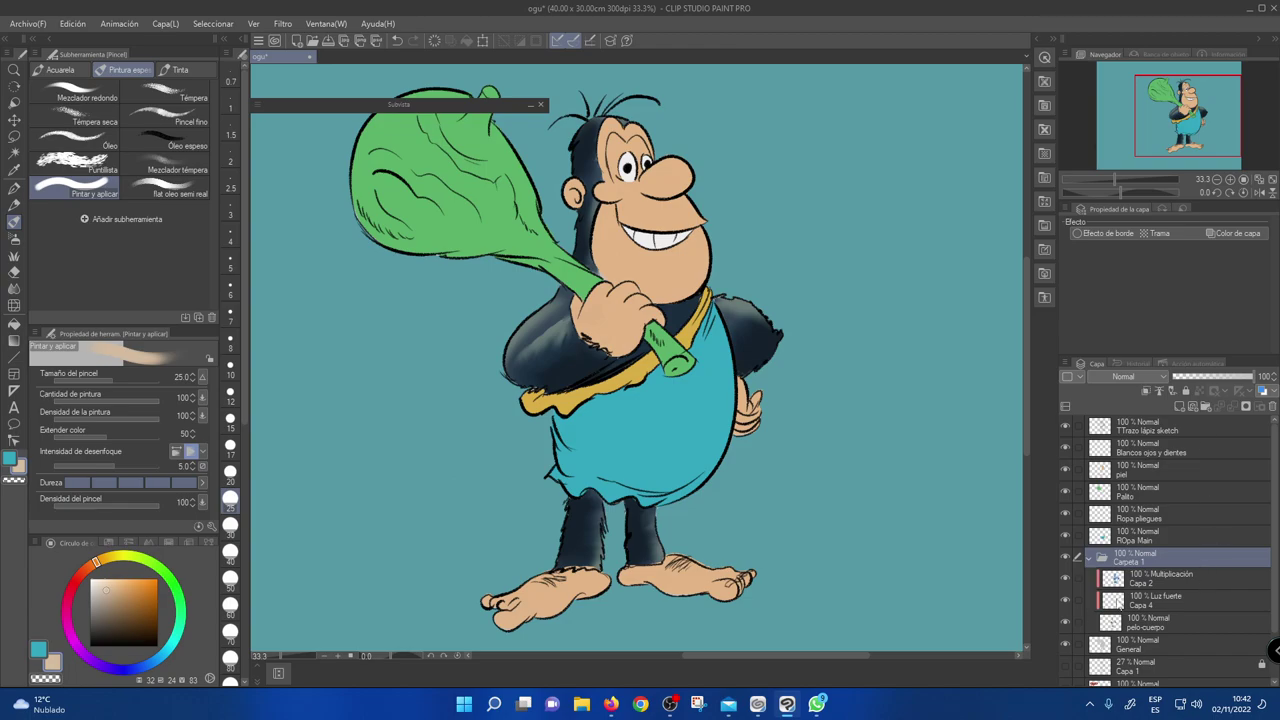
double_click(1122, 562)
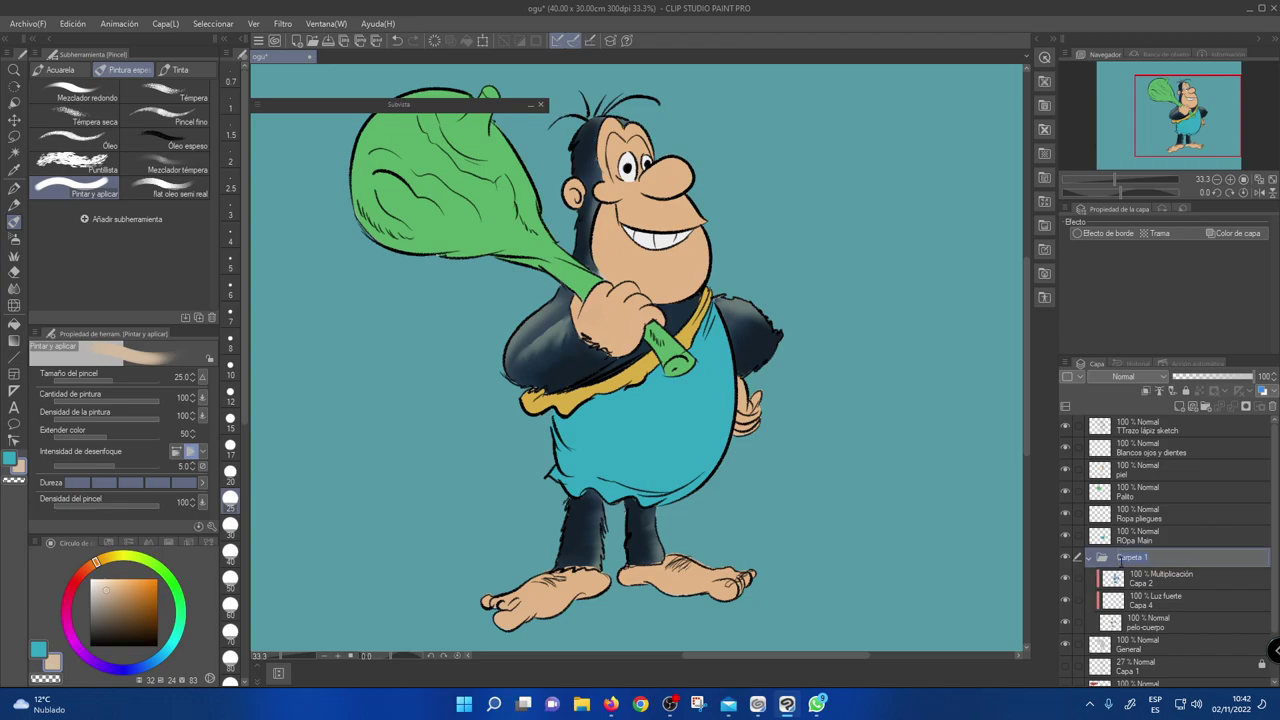
type("CUerpo peludo")
key("Return")
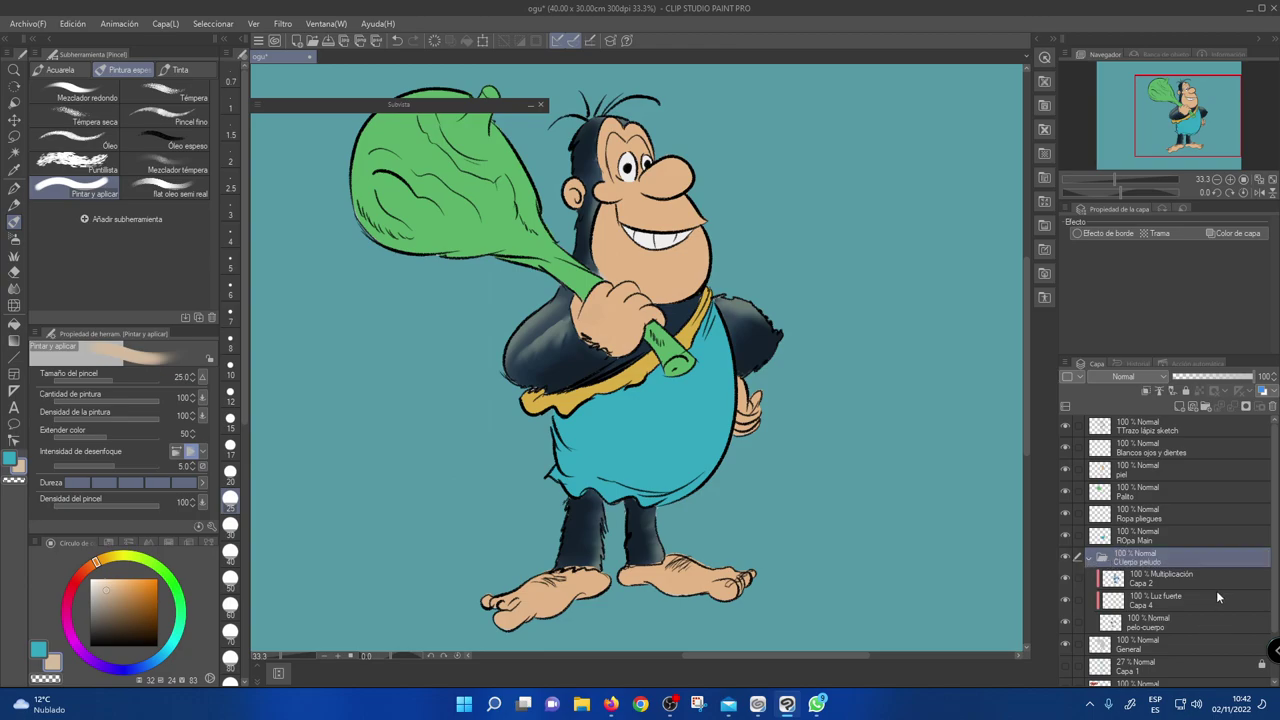
- Put the piel layer into a new folder of its own
left_click(1158, 490)
left_click(1140, 470)
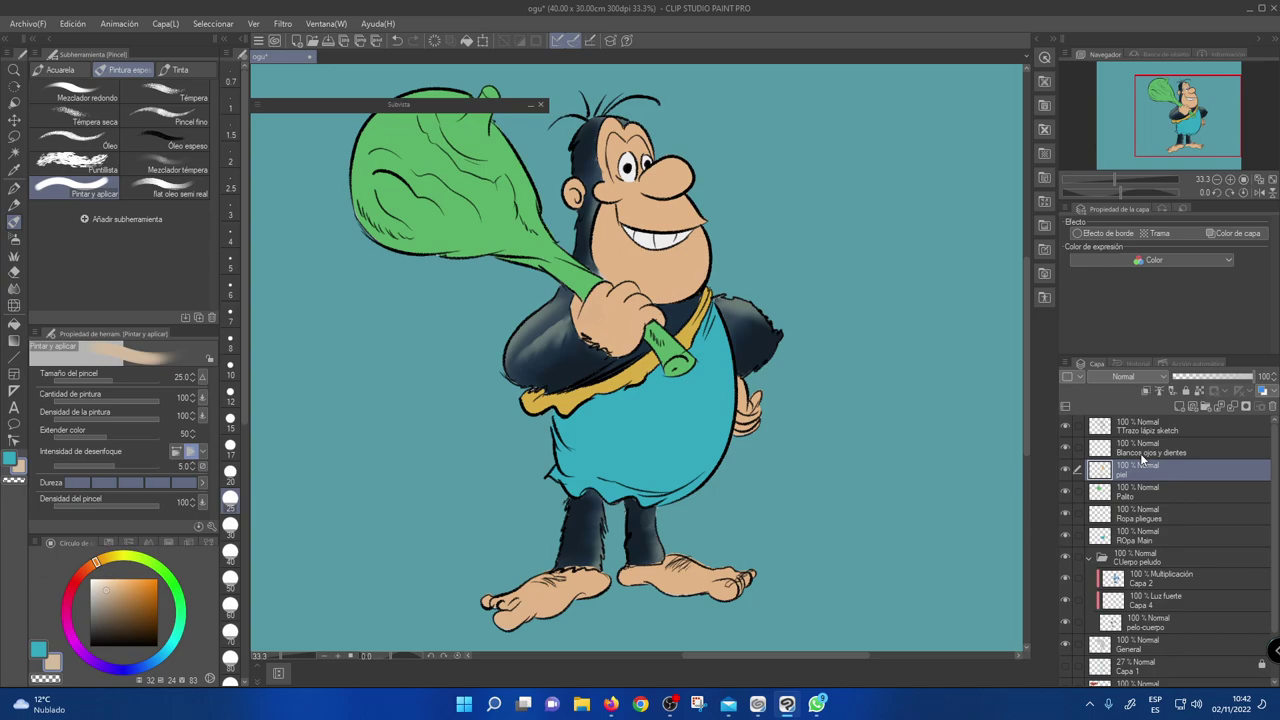
right_click(1147, 475)
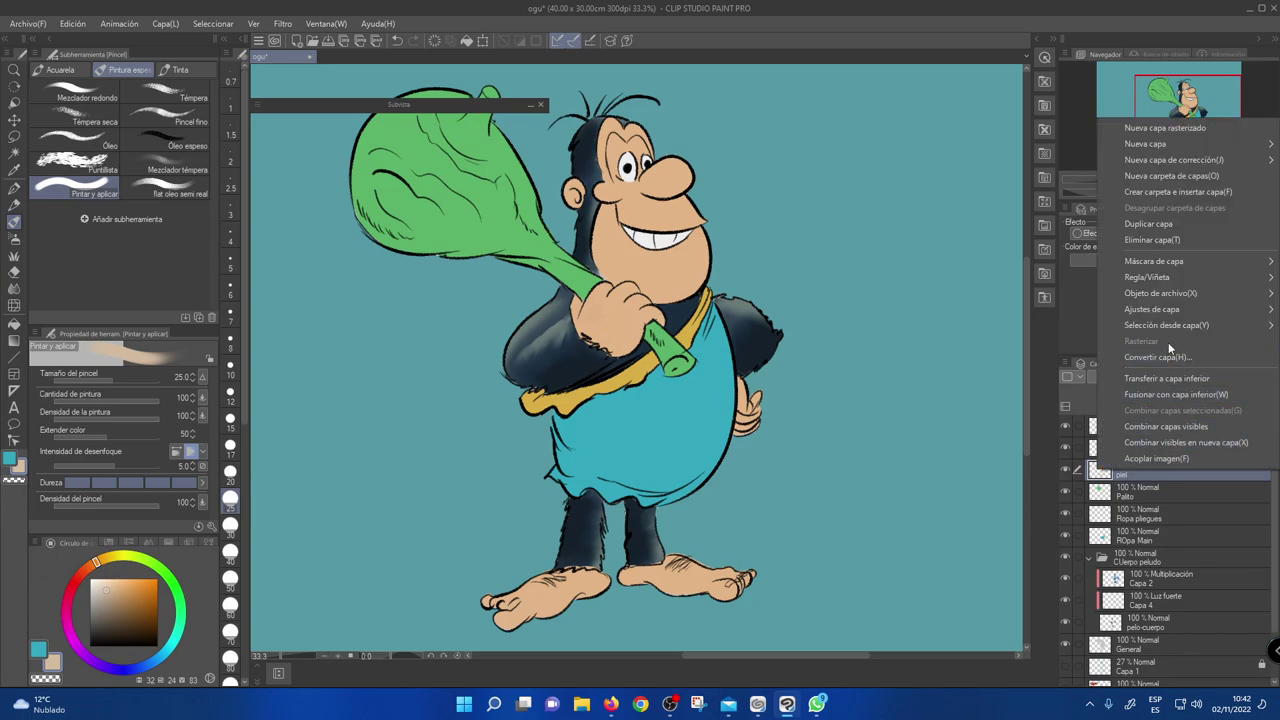
left_click(1209, 191)
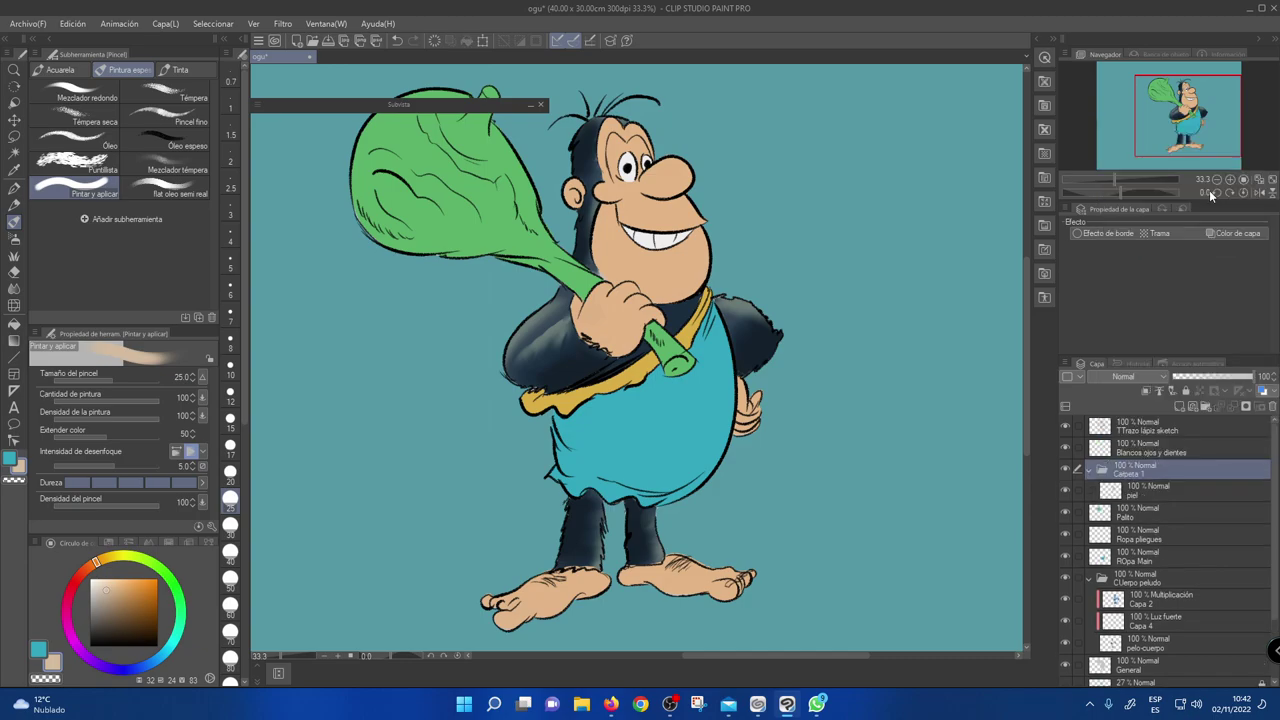
- Add a clipped layer above piel, set its blending mode to Multiplicación and name it "Sombra piel"
left_click(1157, 490)
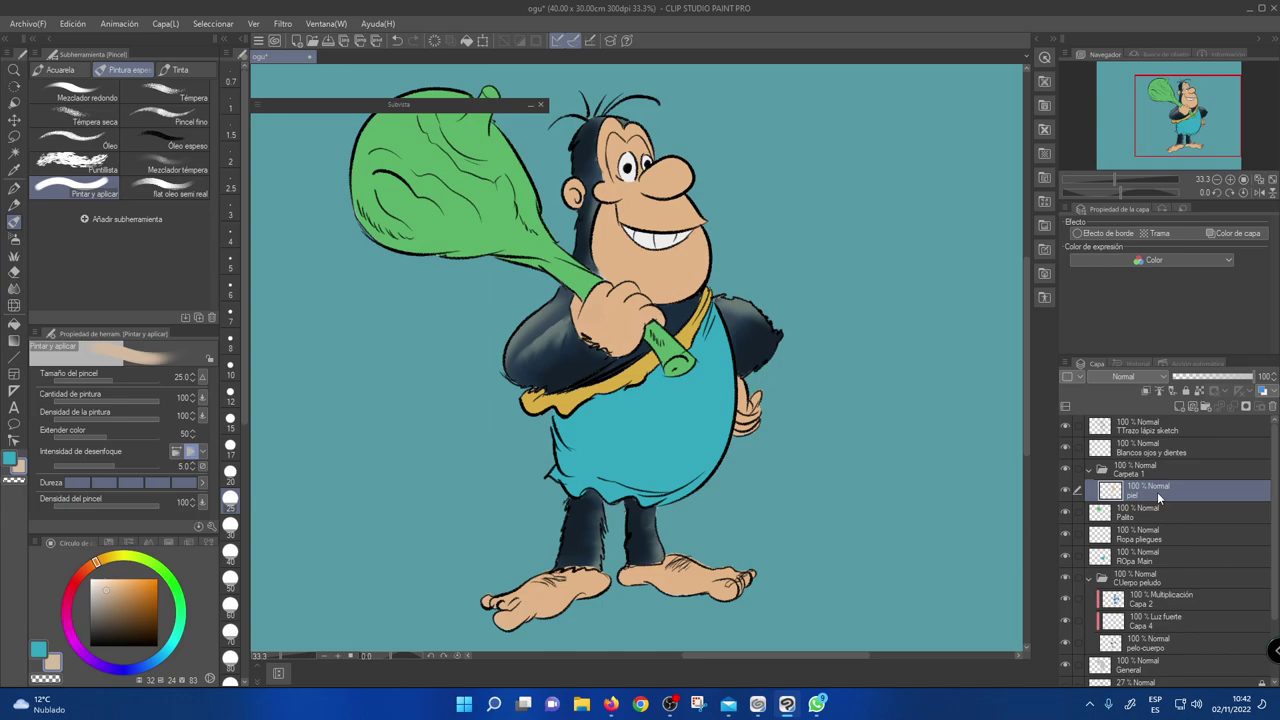
left_click(1176, 404)
left_click(1149, 375)
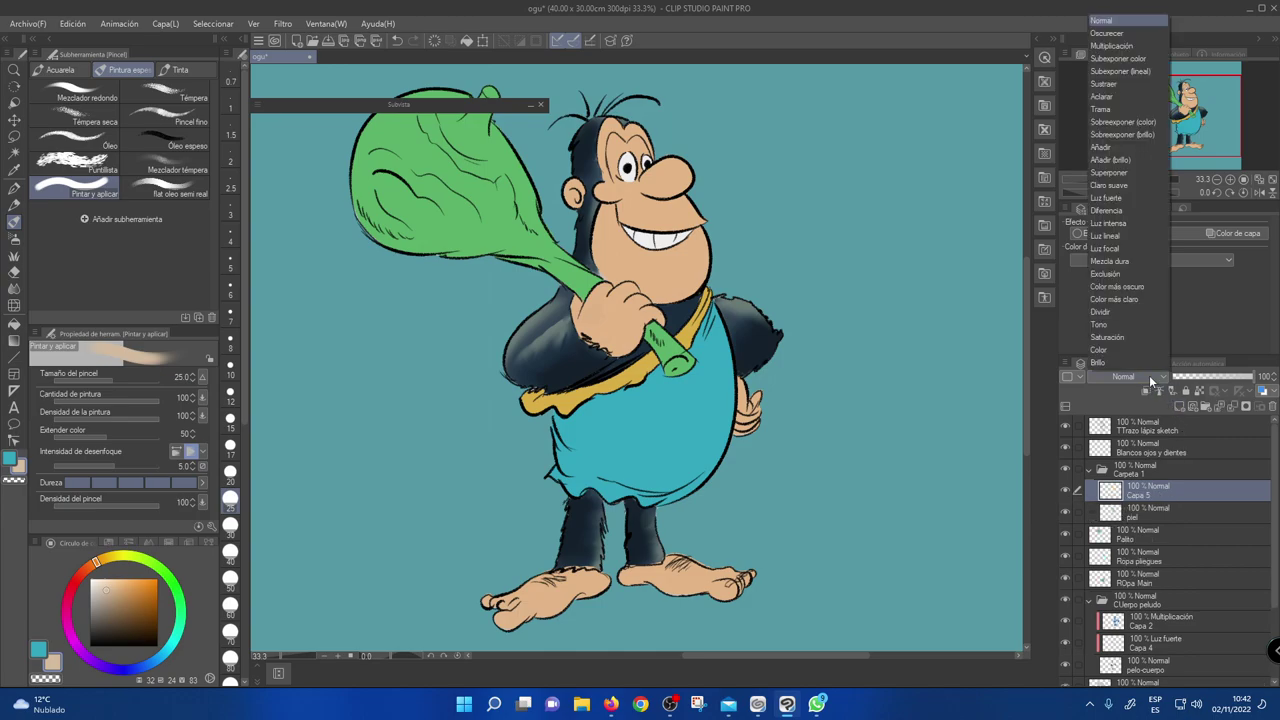
left_click(1126, 49)
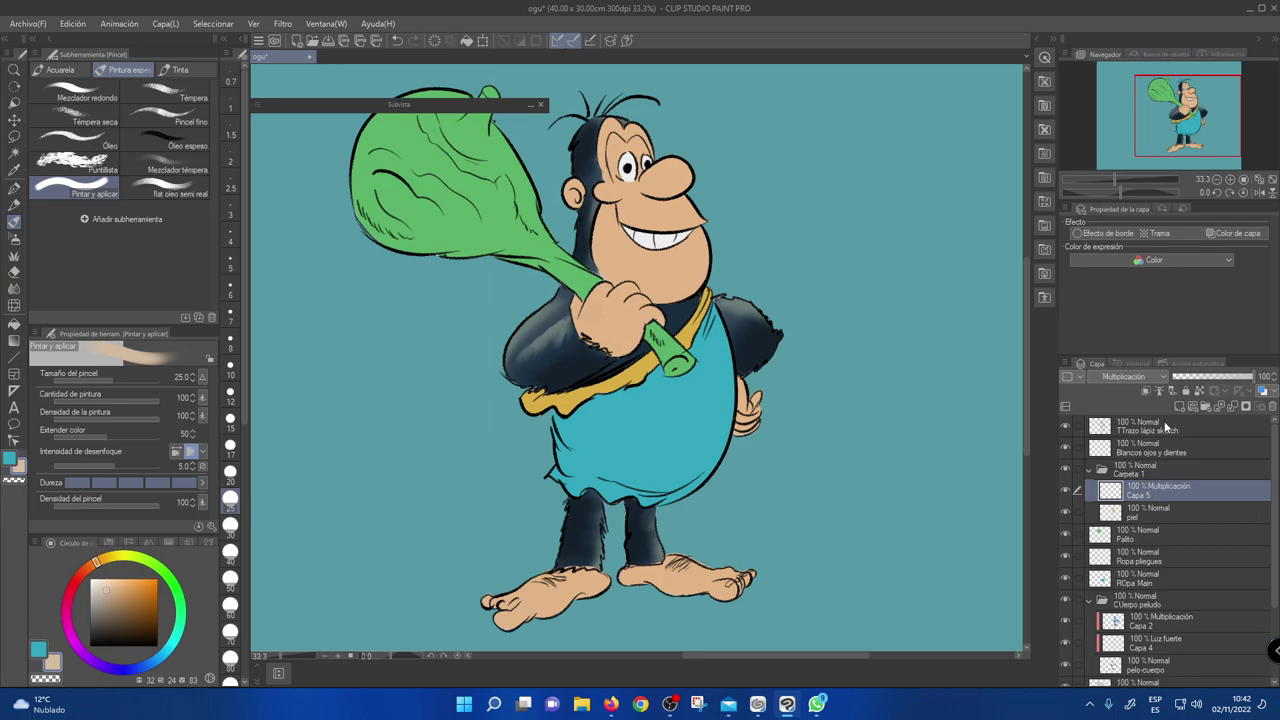
left_click(1146, 391)
double_click(1143, 495)
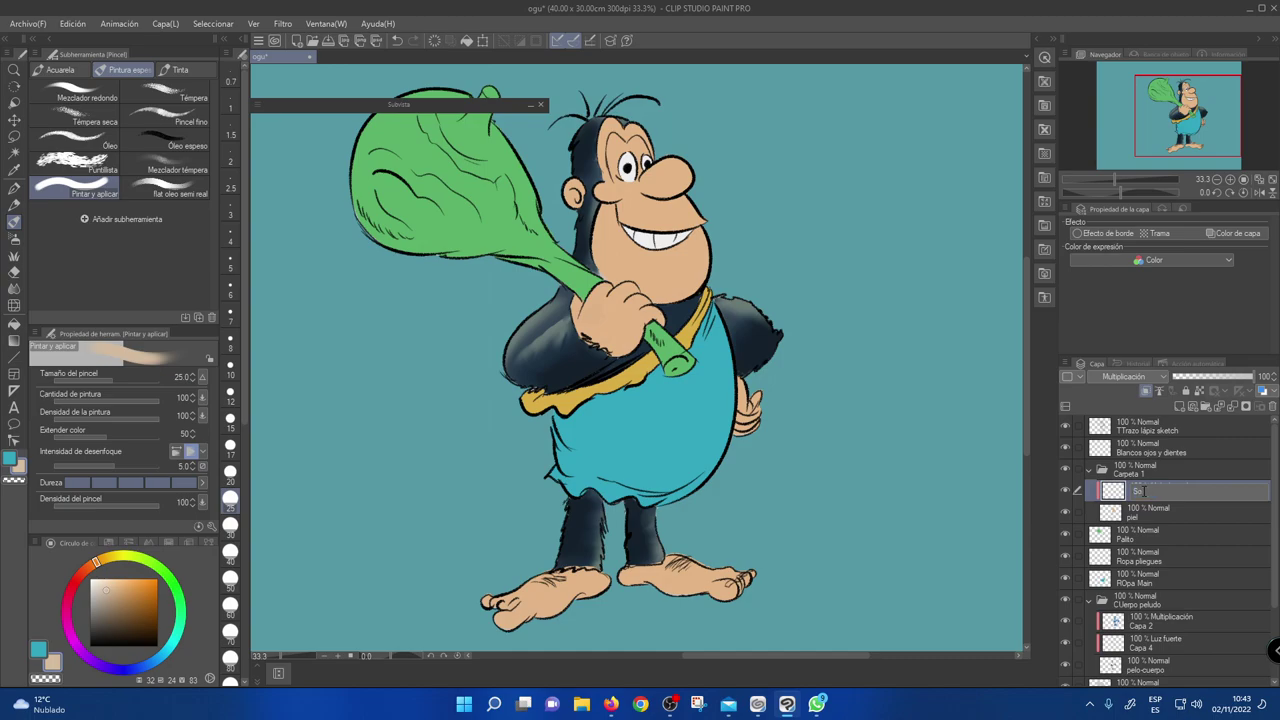
key("Return")
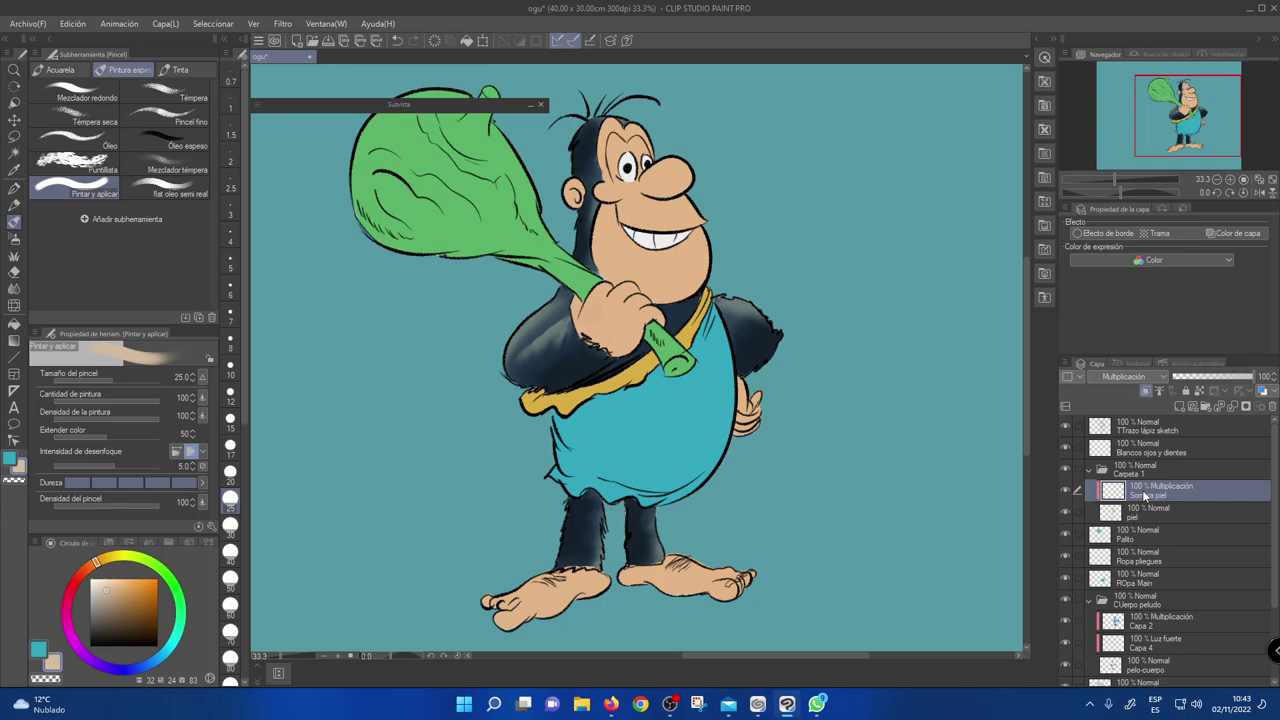
- Choose a violet-blue, set the brush size to 60 and shade the underside of the hand gripping the club
left_click(612, 240, "alt")
left_click(156, 666)
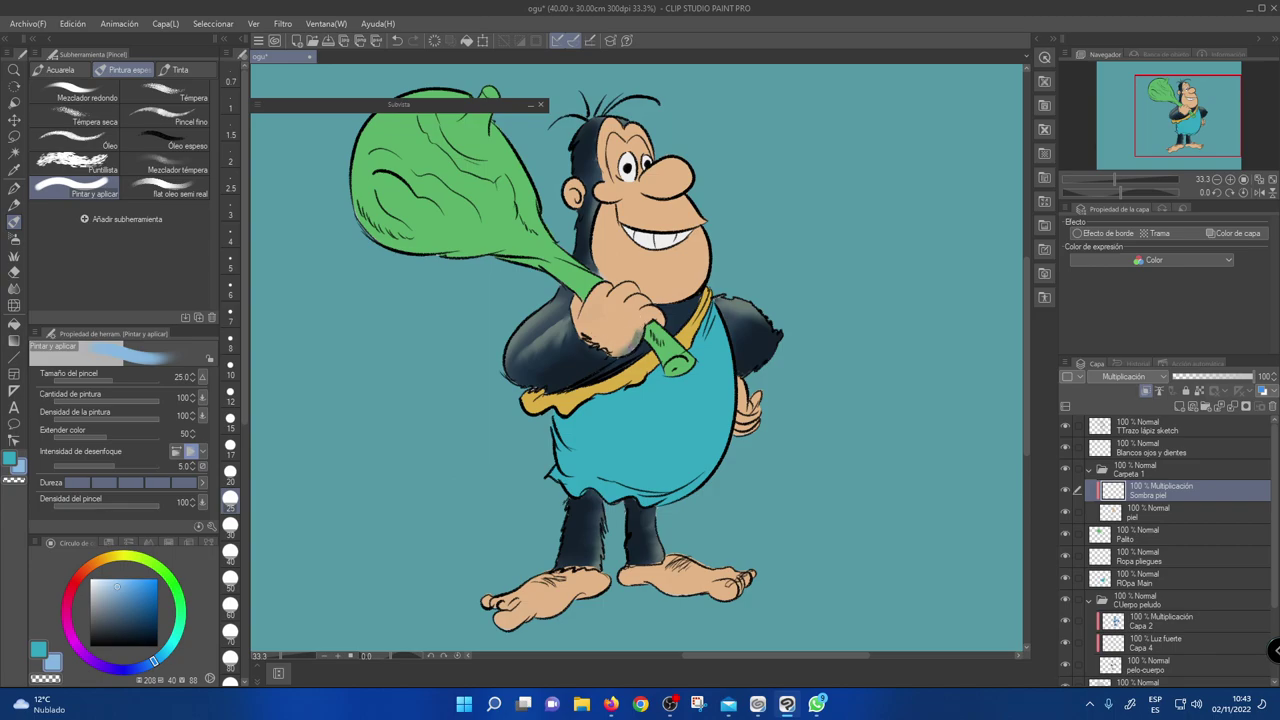
key("bracketright")
key("bracketright")
key("bracketright")
key("bracketright")
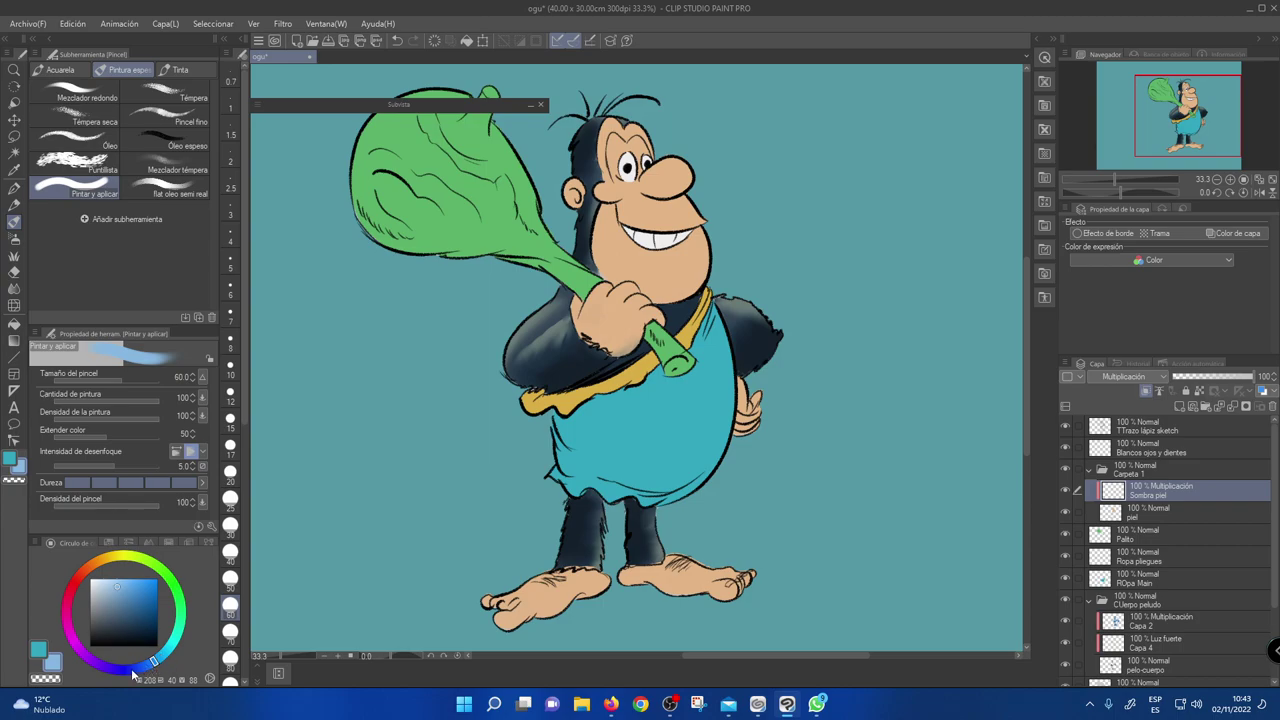
left_click(133, 670)
left_click(121, 590)
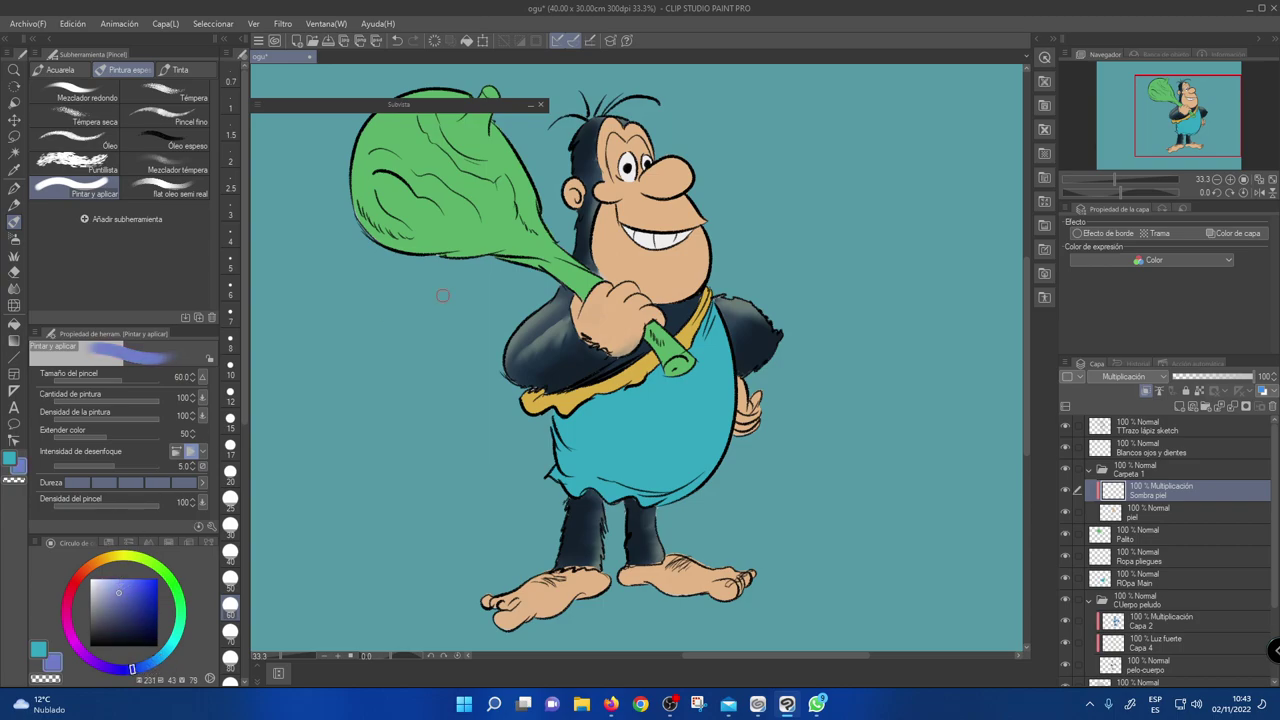
mouse_move(609, 345)
left_mouse_down()
mouse_move(643, 324)
mouse_move(600, 353)
mouse_move(651, 320)
left_mouse_up()
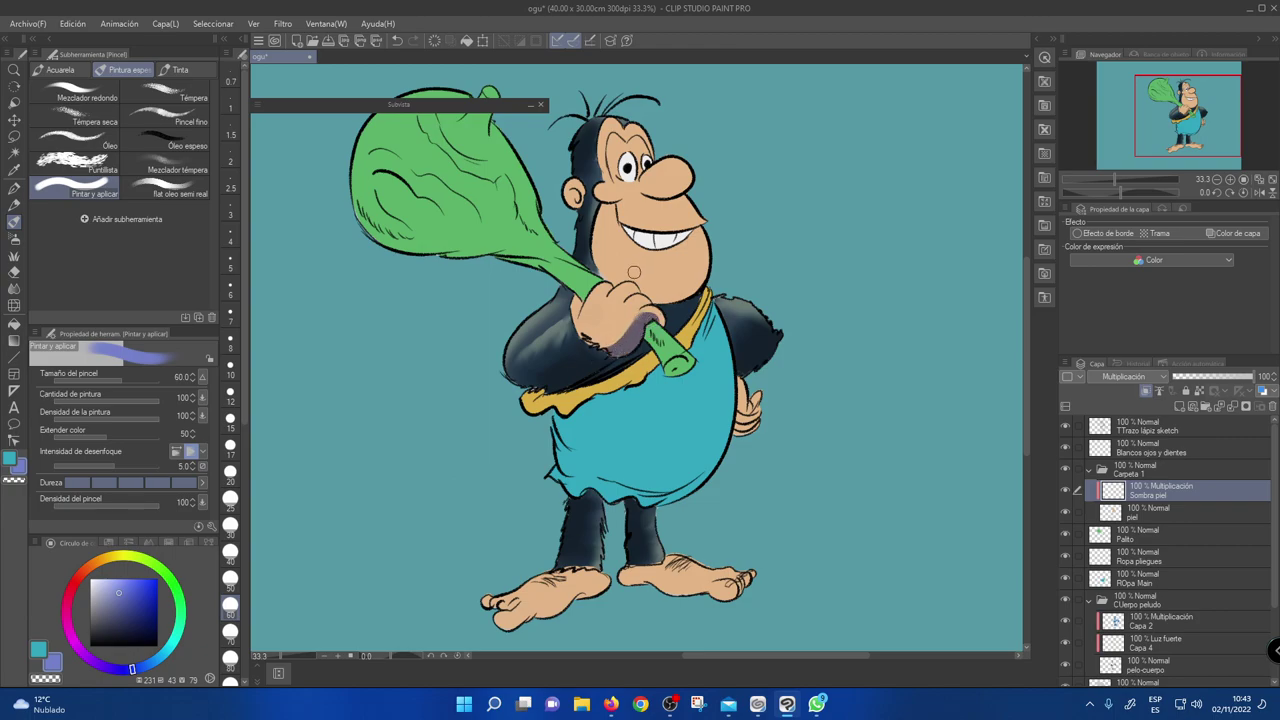
- Shade the undersides of both feet, the hand on the hip and the lower edge of the gripping hand
mouse_move(510, 624)
left_mouse_down()
mouse_move(490, 603)
mouse_move(565, 618)
mouse_move(532, 618)
mouse_move(572, 600)
left_mouse_up()
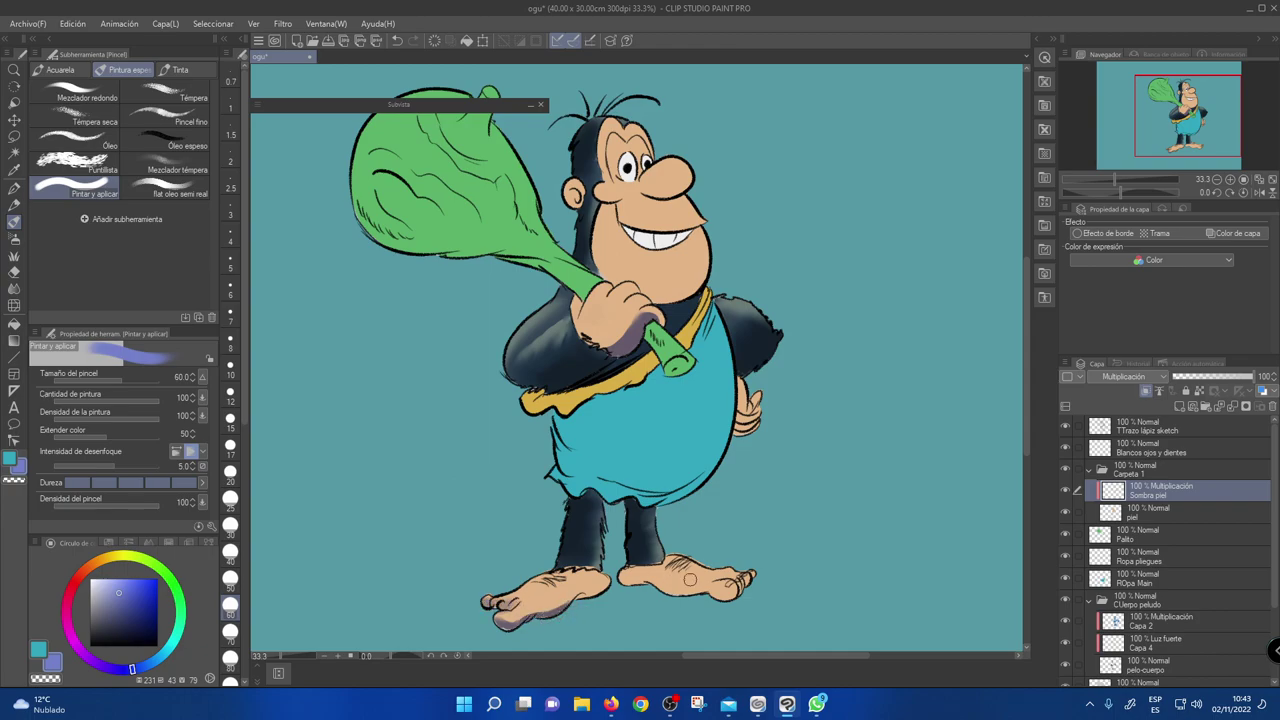
mouse_move(644, 578)
left_mouse_down()
mouse_move(711, 588)
mouse_move(705, 598)
mouse_move(747, 577)
mouse_move(728, 599)
mouse_move(628, 580)
mouse_move(649, 566)
mouse_move(636, 580)
mouse_move(718, 586)
left_mouse_up()
mouse_move(512, 618)
left_mouse_down()
mouse_move(585, 593)
mouse_move(592, 606)
left_mouse_up()
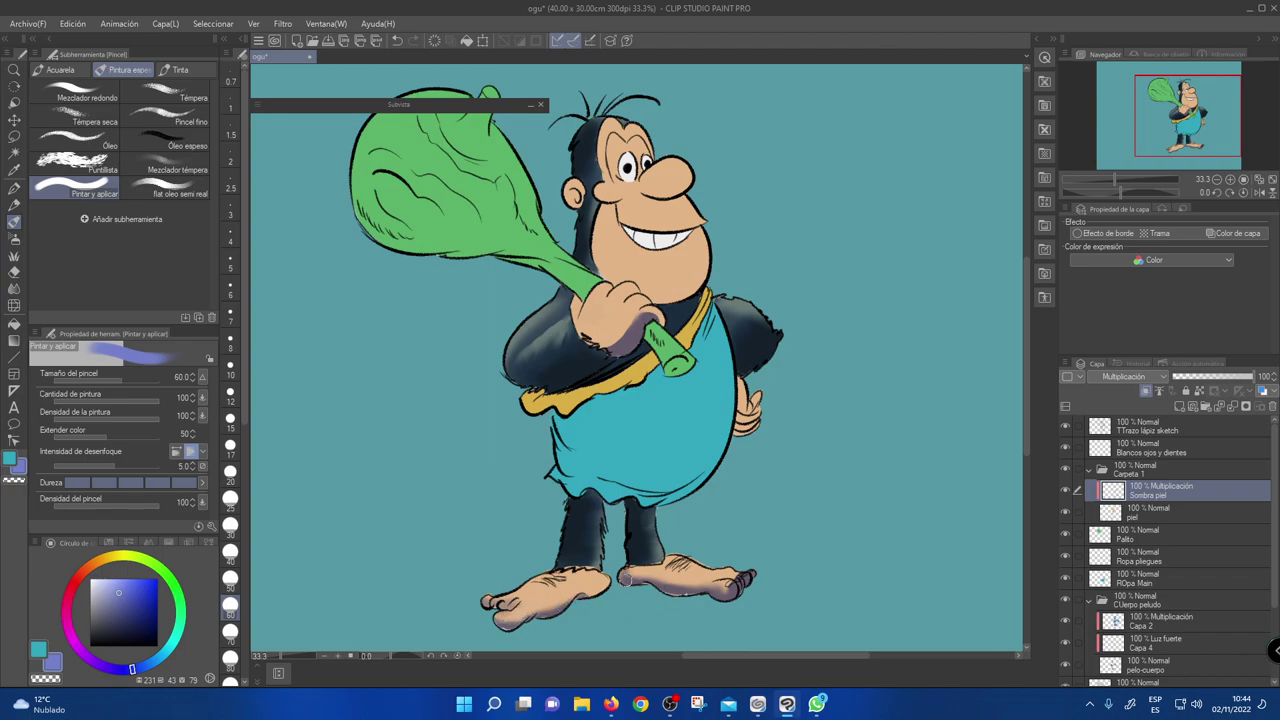
mouse_move(742, 420)
left_mouse_down()
mouse_move(740, 432)
mouse_move(742, 402)
mouse_move(745, 419)
left_mouse_up()
left_click_drag(595, 345, 636, 318)
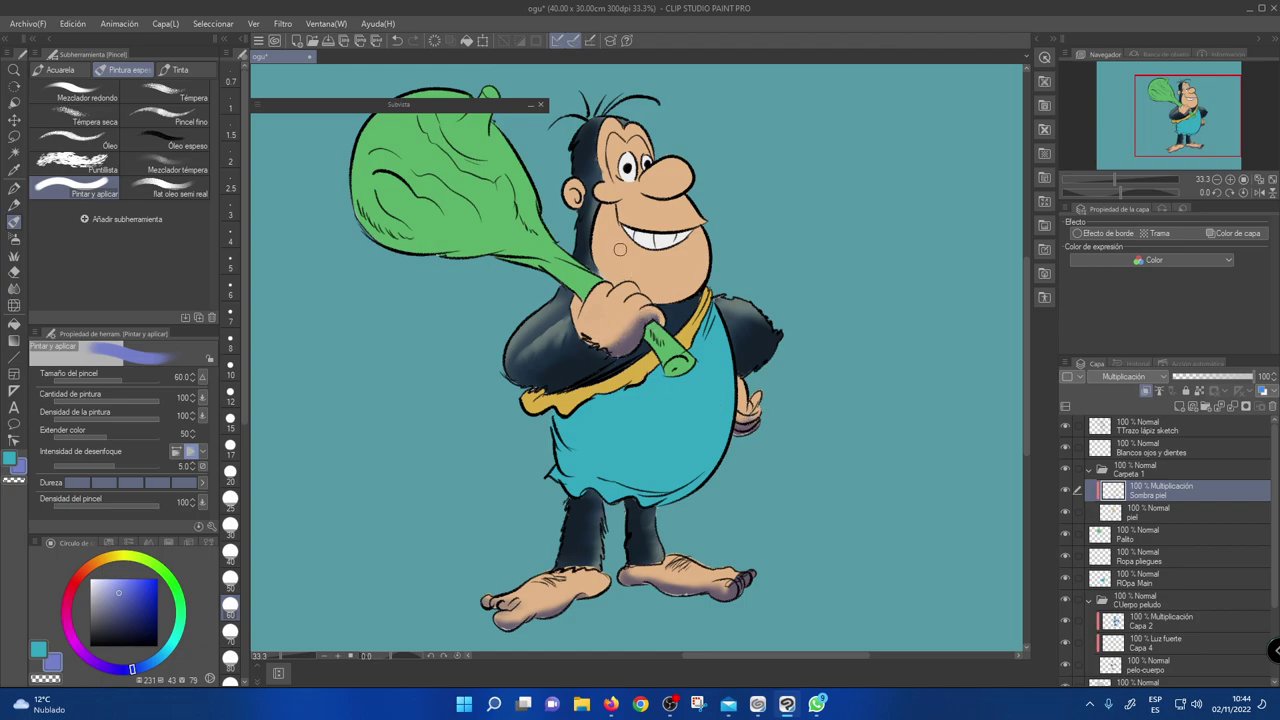
- Shade the jaw, chin and cheek edge, the underside of the nose and the ear with the violet-blue
mouse_move(605, 229)
left_mouse_down()
mouse_move(623, 271)
mouse_move(601, 256)
mouse_move(619, 272)
mouse_move(608, 274)
mouse_move(640, 277)
mouse_move(654, 296)
mouse_move(643, 289)
mouse_move(682, 297)
mouse_move(724, 250)
mouse_move(639, 287)
mouse_move(704, 276)
mouse_move(680, 289)
mouse_move(711, 262)
mouse_move(654, 290)
mouse_move(712, 253)
mouse_move(645, 283)
mouse_move(721, 261)
mouse_move(658, 284)
left_mouse_up()
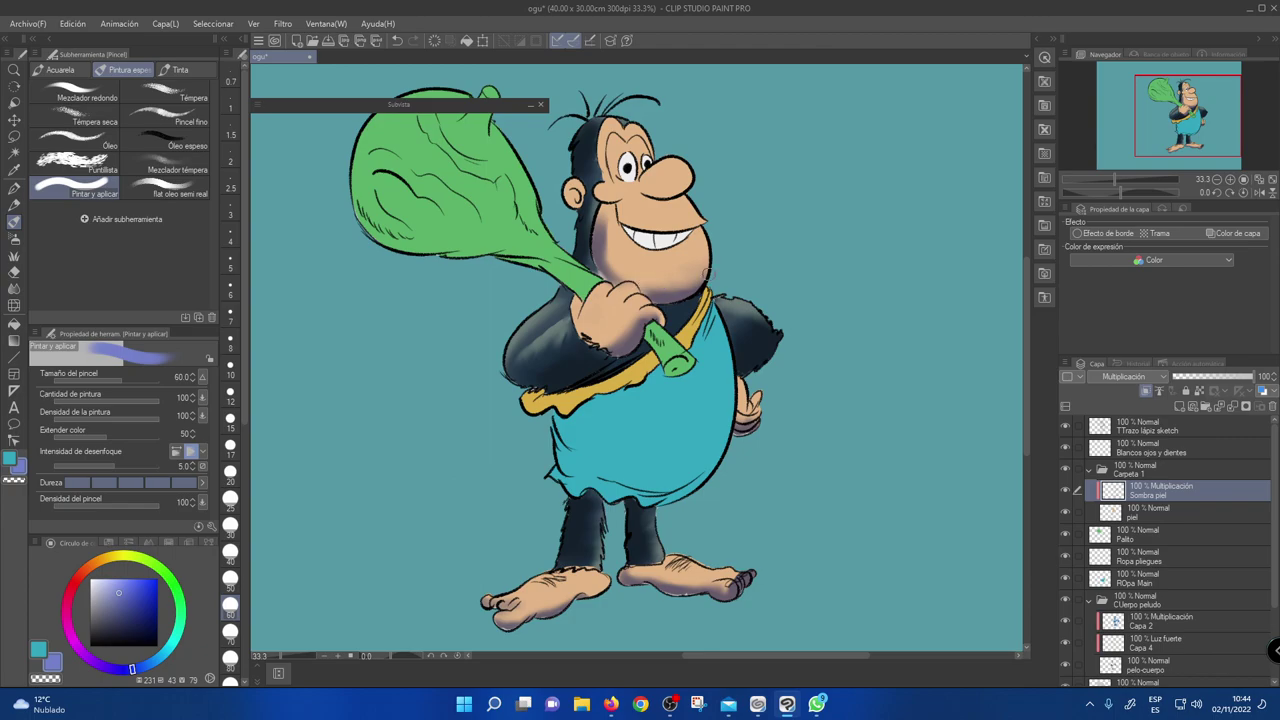
mouse_move(607, 218)
left_mouse_down()
mouse_move(612, 251)
mouse_move(609, 197)
mouse_move(623, 263)
mouse_move(609, 232)
mouse_move(611, 268)
mouse_move(608, 195)
mouse_move(594, 232)
left_mouse_up()
left_click_drag(656, 198, 686, 200)
left_click_drag(570, 195, 567, 190)
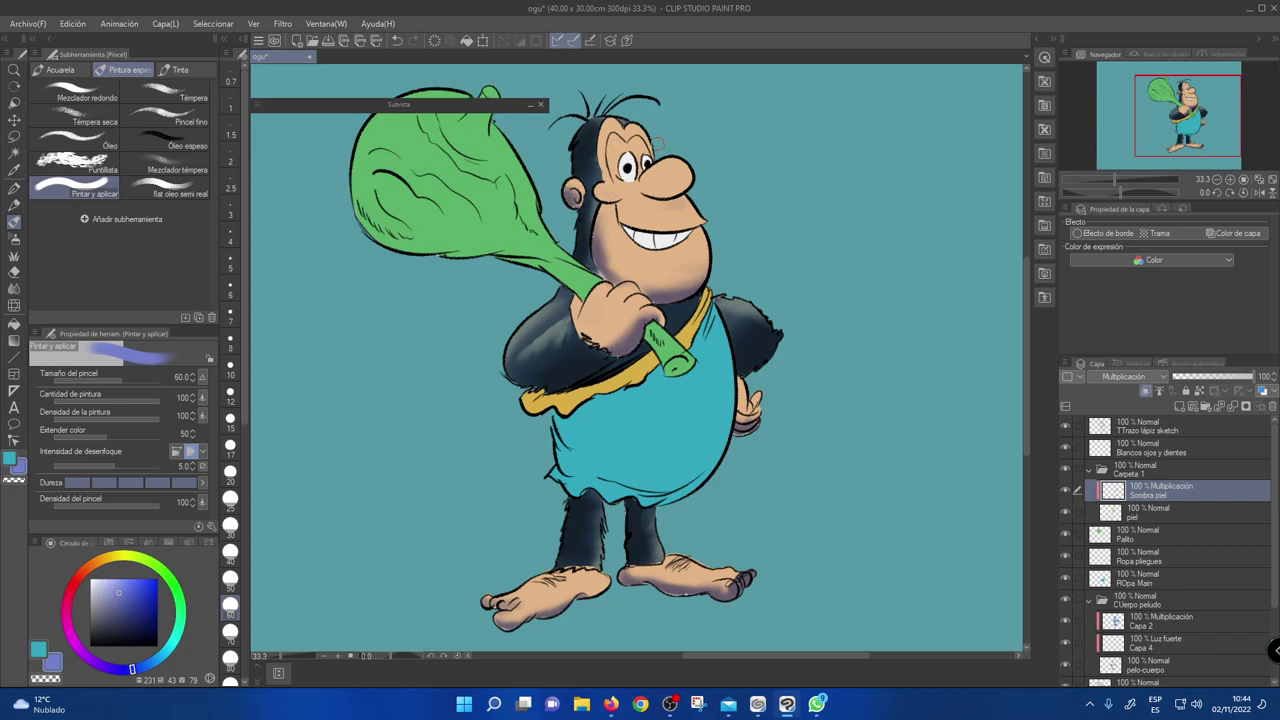
mouse_move(605, 248)
left_mouse_down()
mouse_move(616, 277)
mouse_move(608, 212)
mouse_move(610, 246)
mouse_move(640, 290)
mouse_move(612, 308)
mouse_move(615, 297)
mouse_move(637, 311)
mouse_move(608, 272)
mouse_move(673, 294)
mouse_move(616, 265)
mouse_move(677, 286)
left_mouse_up()
left_click_drag(603, 240, 621, 284)
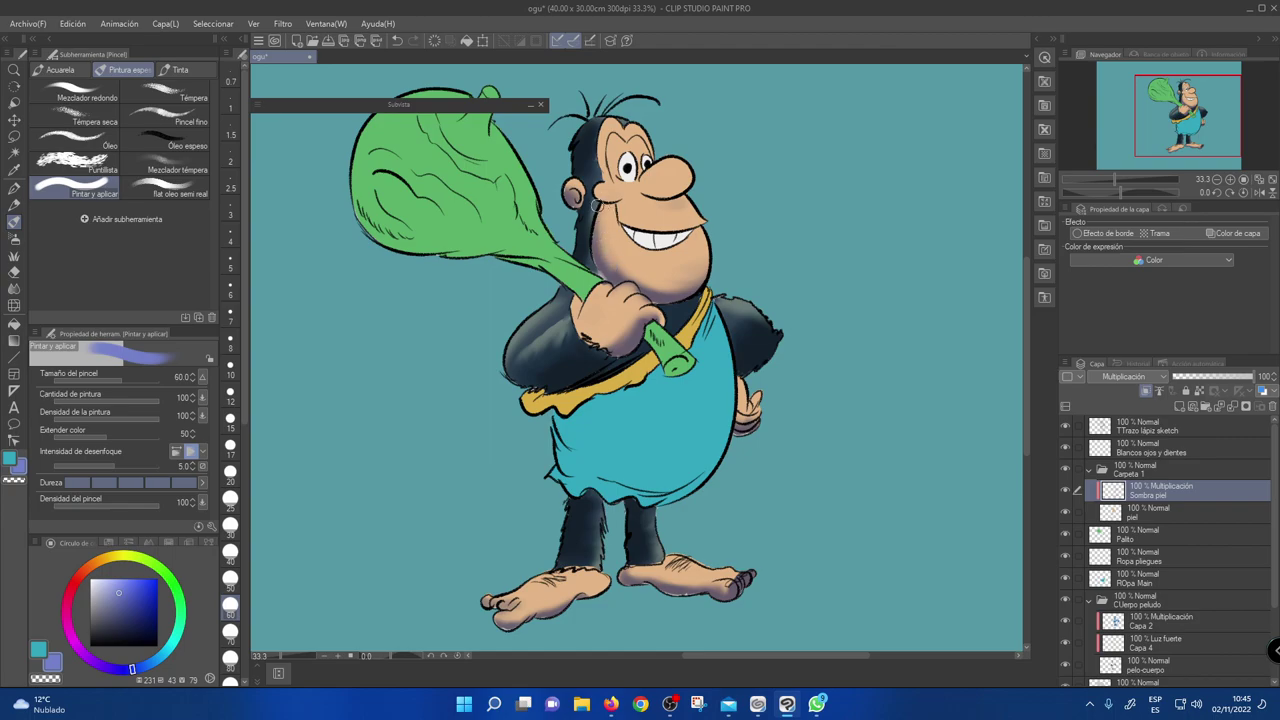
- Reduce the brush size to 25 and paint the cast shadow below the nose onto the cheek and upper lip
key("bracketleft")
key("bracketleft")
key("bracketleft")
key("bracketleft")
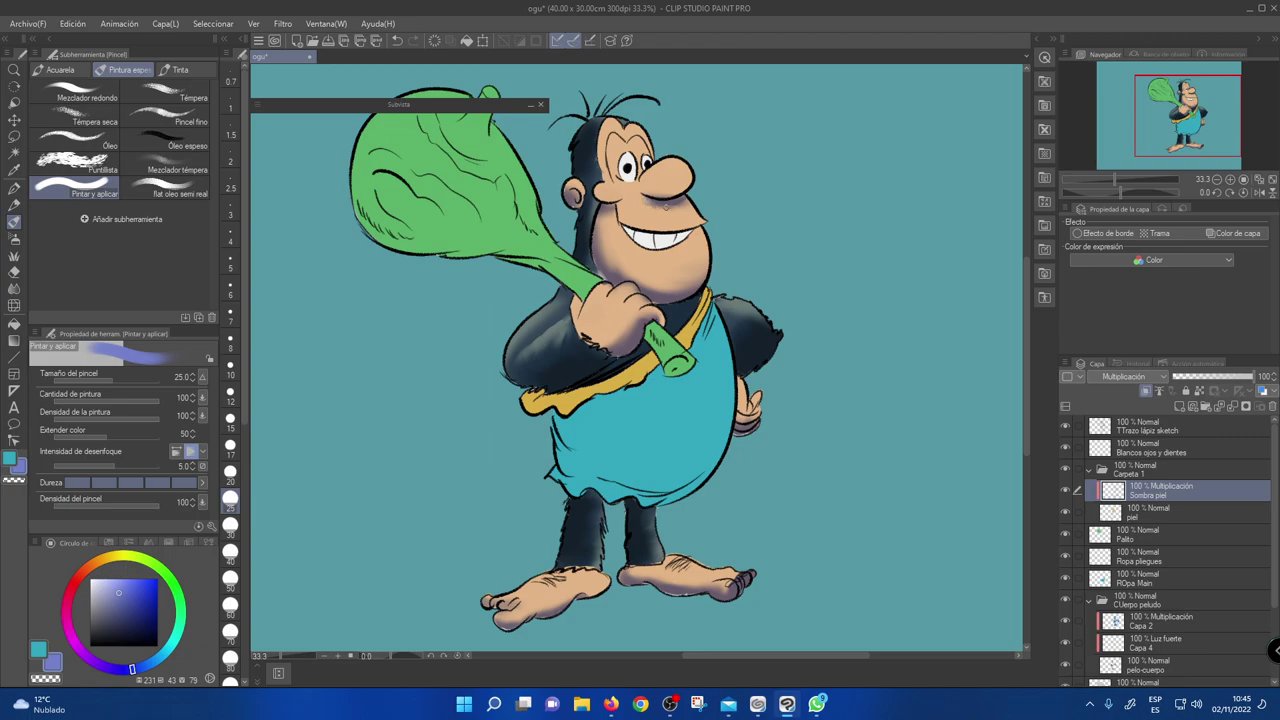
left_click_drag(656, 204, 684, 199)
left_click_drag(643, 193, 631, 207)
left_click_drag(643, 198, 640, 209)
left_click_drag(637, 199, 627, 217)
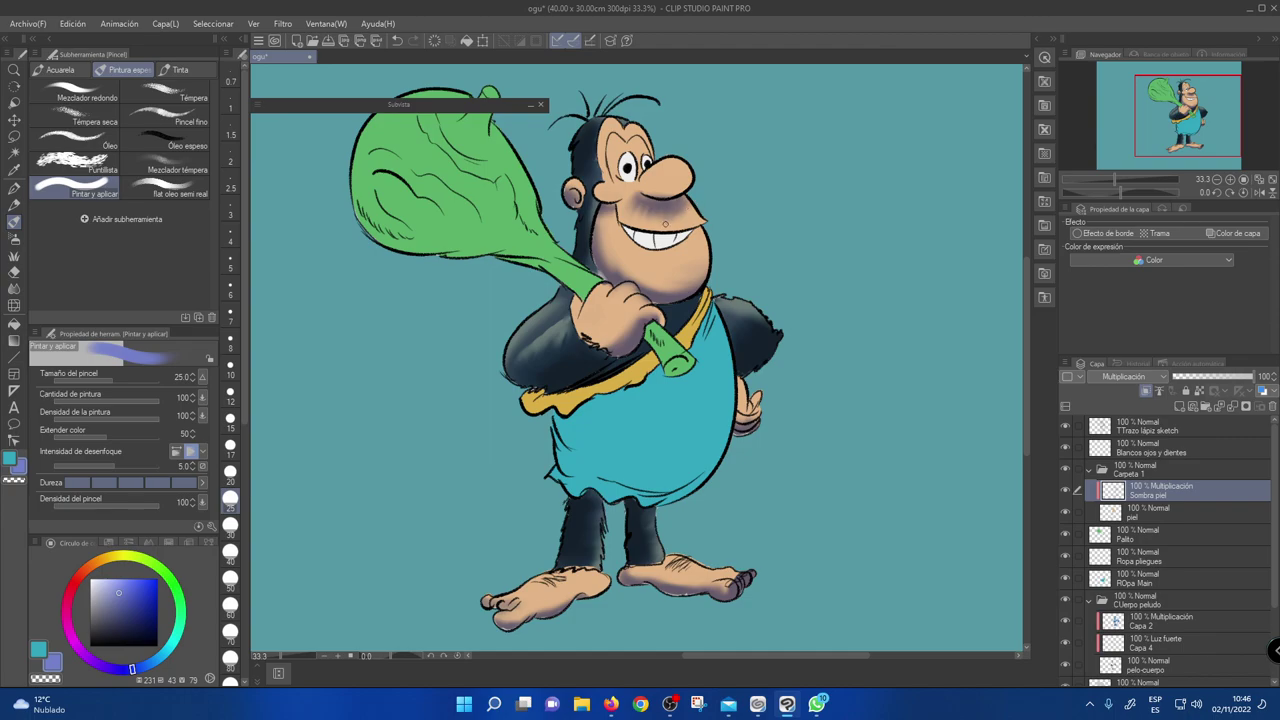
left_click_drag(635, 213, 630, 204)
key("bracketright")
key("bracketright")
key("bracketright")
key("bracketright")
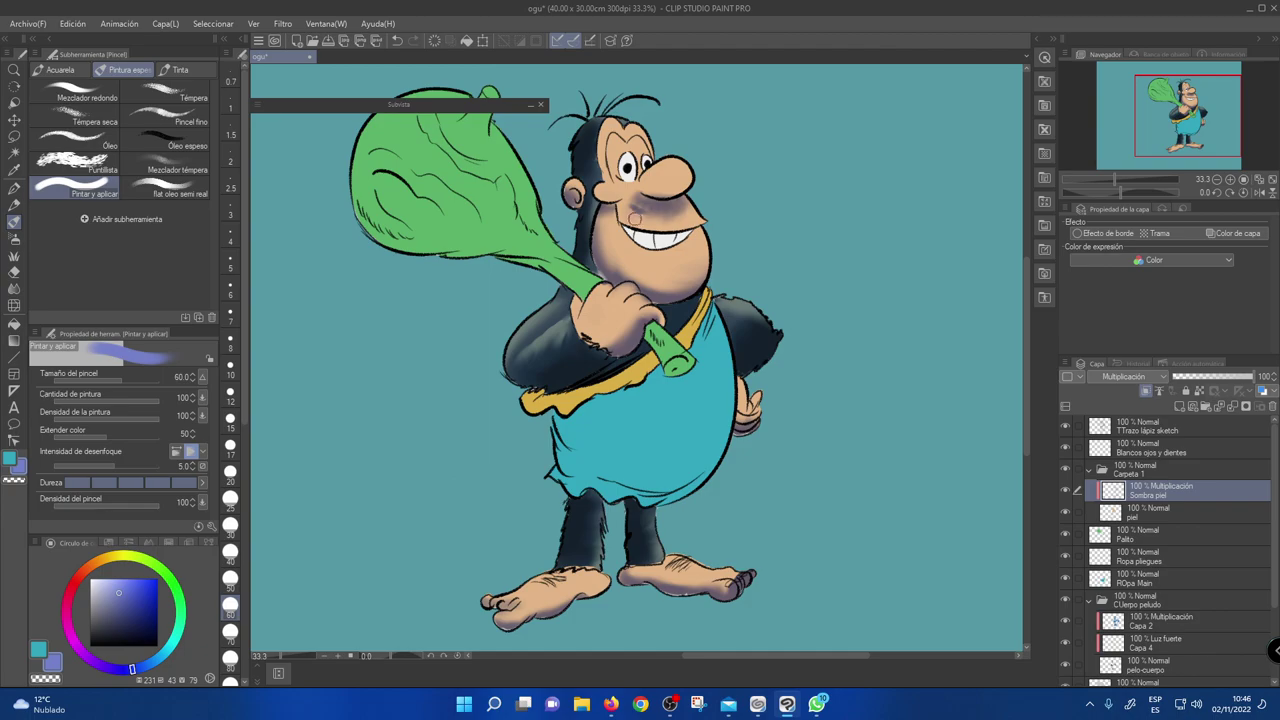
key("bracketright")
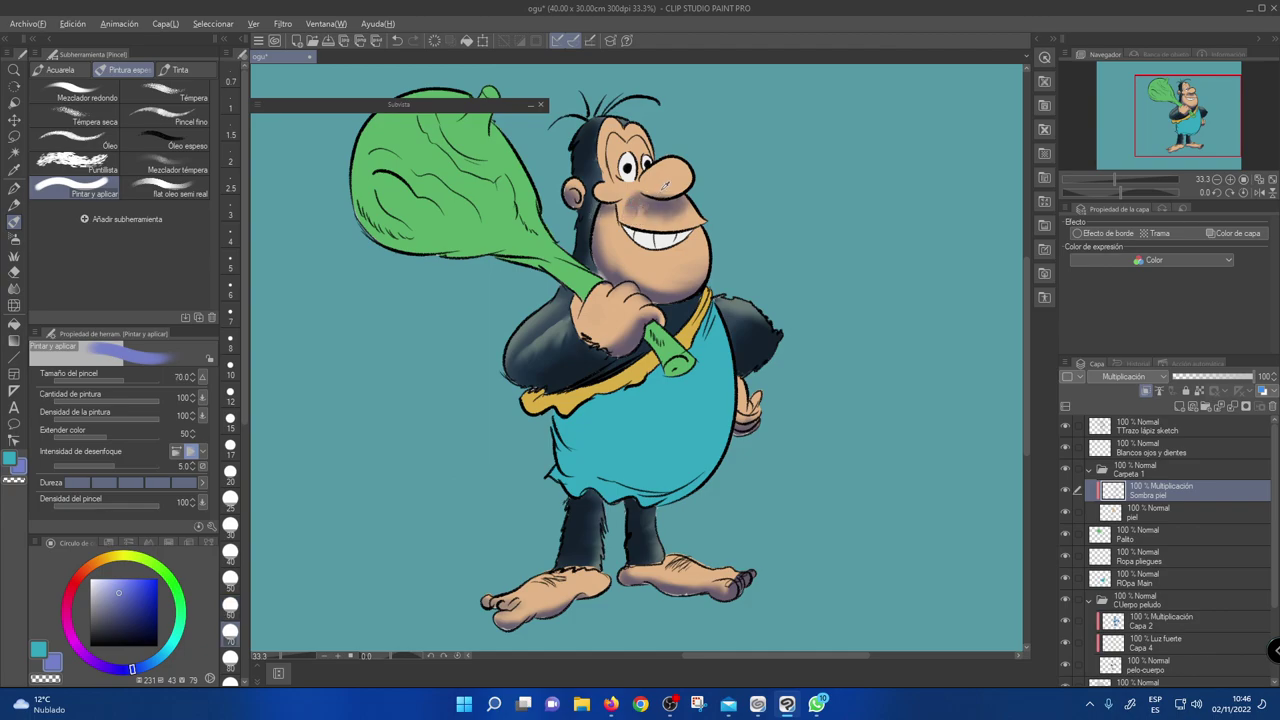
left_click(622, 206, "alt")
left_click_drag(624, 213, 662, 220)
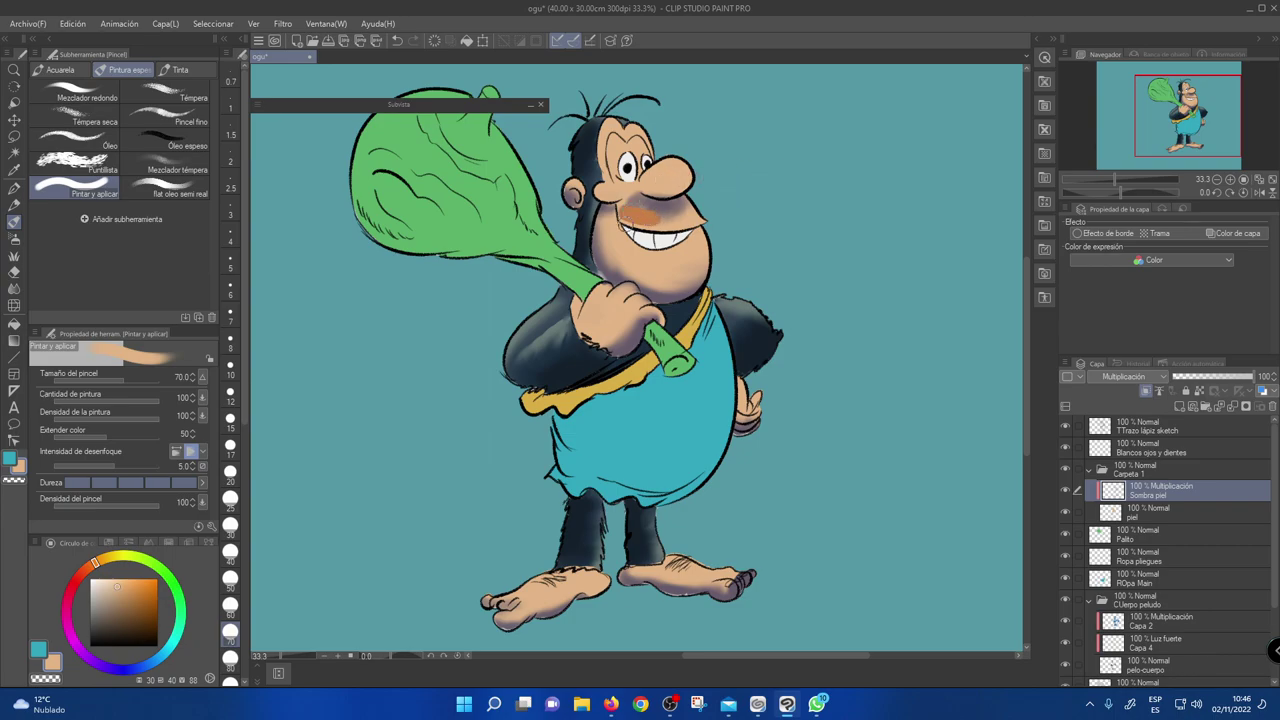
key("ctrl+z")
key("ctrl+z")
- Soften the shadow on the cheek and jaw with the Suave eraser and lower the Sombra piel layer's opacity to 57%
key("e")
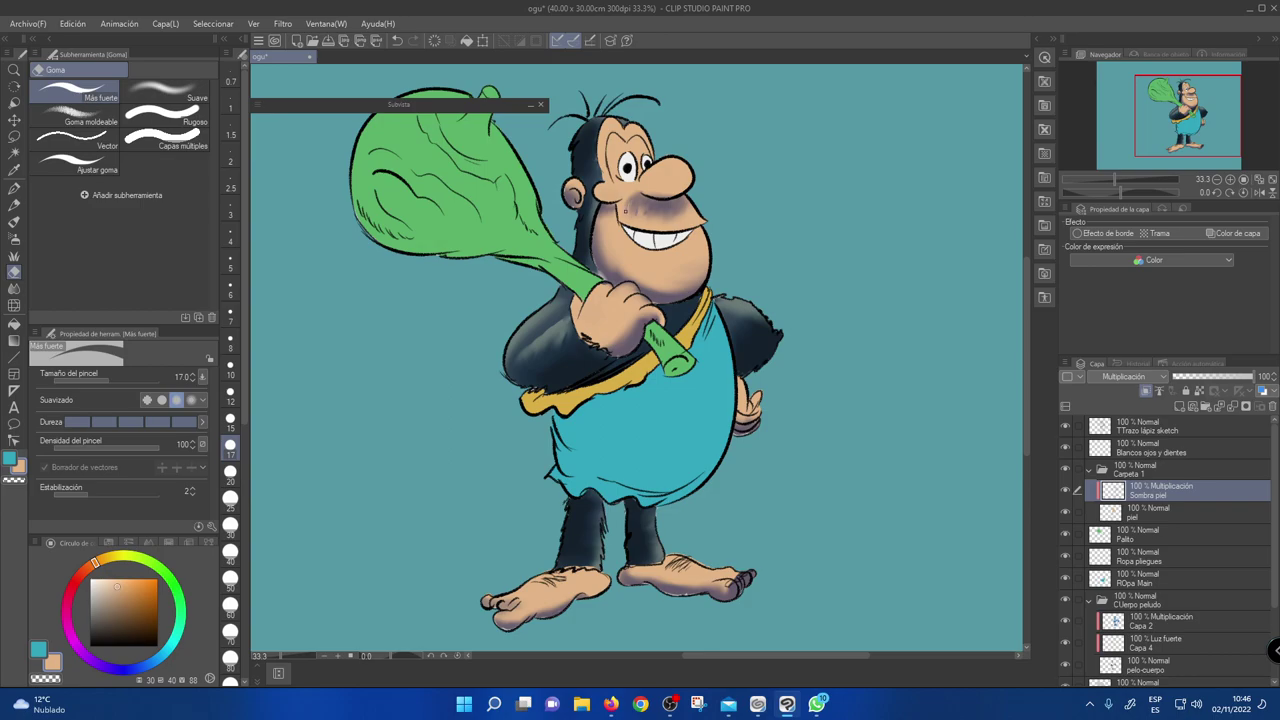
left_click(165, 92)
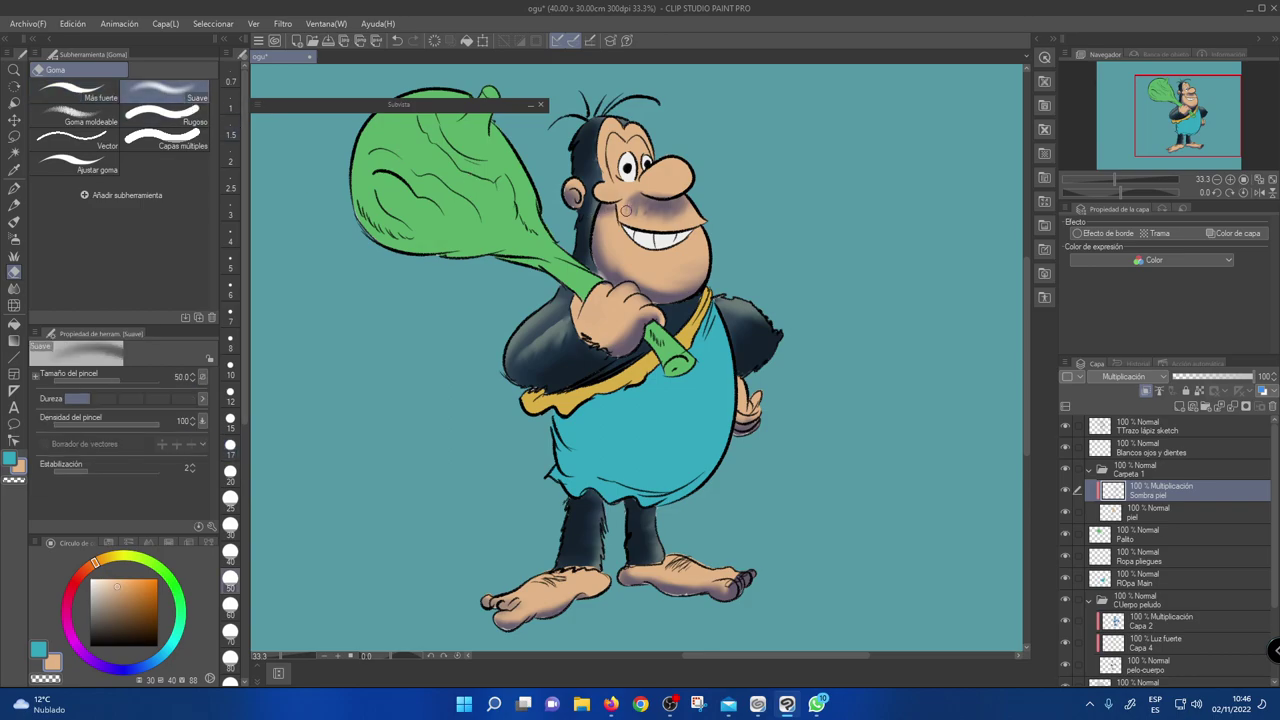
mouse_move(630, 205)
left_mouse_down()
mouse_move(665, 221)
mouse_move(628, 213)
mouse_move(688, 206)
mouse_move(630, 190)
mouse_move(631, 212)
mouse_move(641, 190)
mouse_move(656, 211)
mouse_move(633, 190)
mouse_move(690, 207)
mouse_move(650, 208)
mouse_move(681, 201)
mouse_move(632, 193)
mouse_move(679, 188)
mouse_move(648, 188)
mouse_move(605, 217)
mouse_move(600, 226)
mouse_move(615, 213)
mouse_move(594, 256)
mouse_move(602, 221)
mouse_move(601, 239)
mouse_move(606, 224)
mouse_move(637, 273)
mouse_move(612, 257)
mouse_move(645, 265)
mouse_move(669, 294)
mouse_move(700, 272)
left_mouse_up()
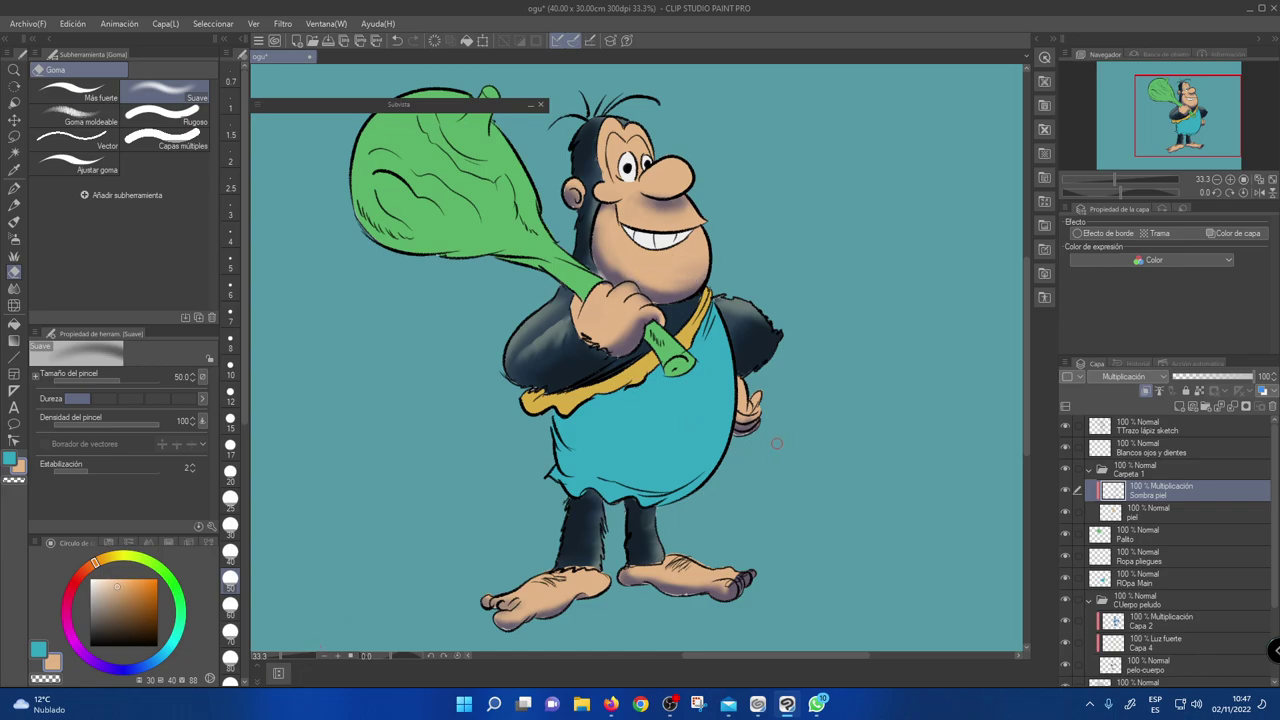
left_click_drag(1226, 377, 1218, 375)
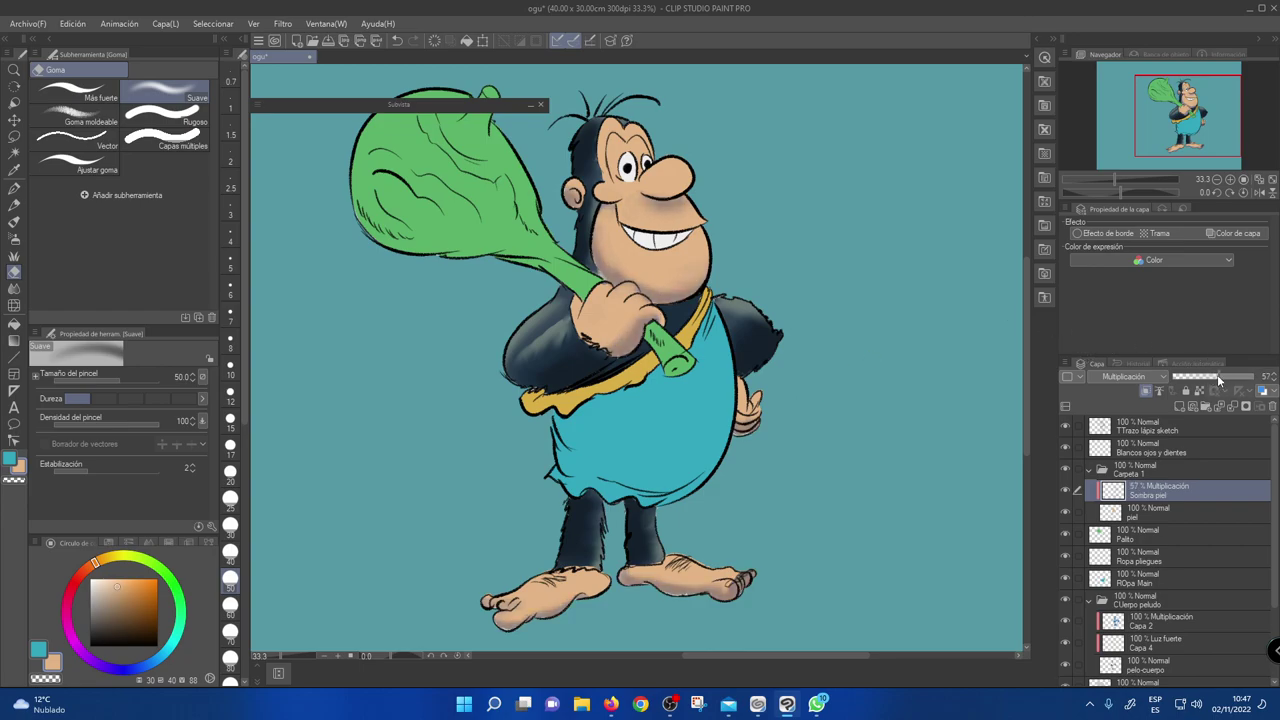
- Add a new layer directly above the piel layer and clip it to the layer below
left_click(1150, 512)
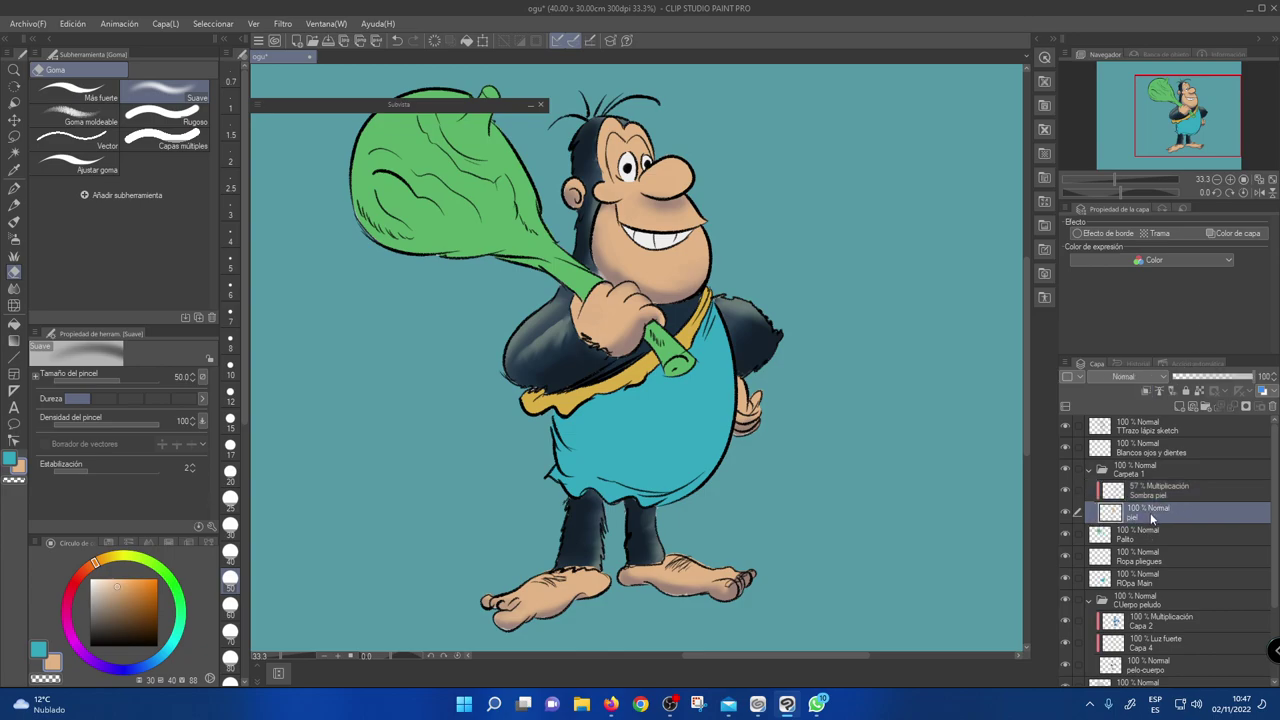
left_click(1176, 406)
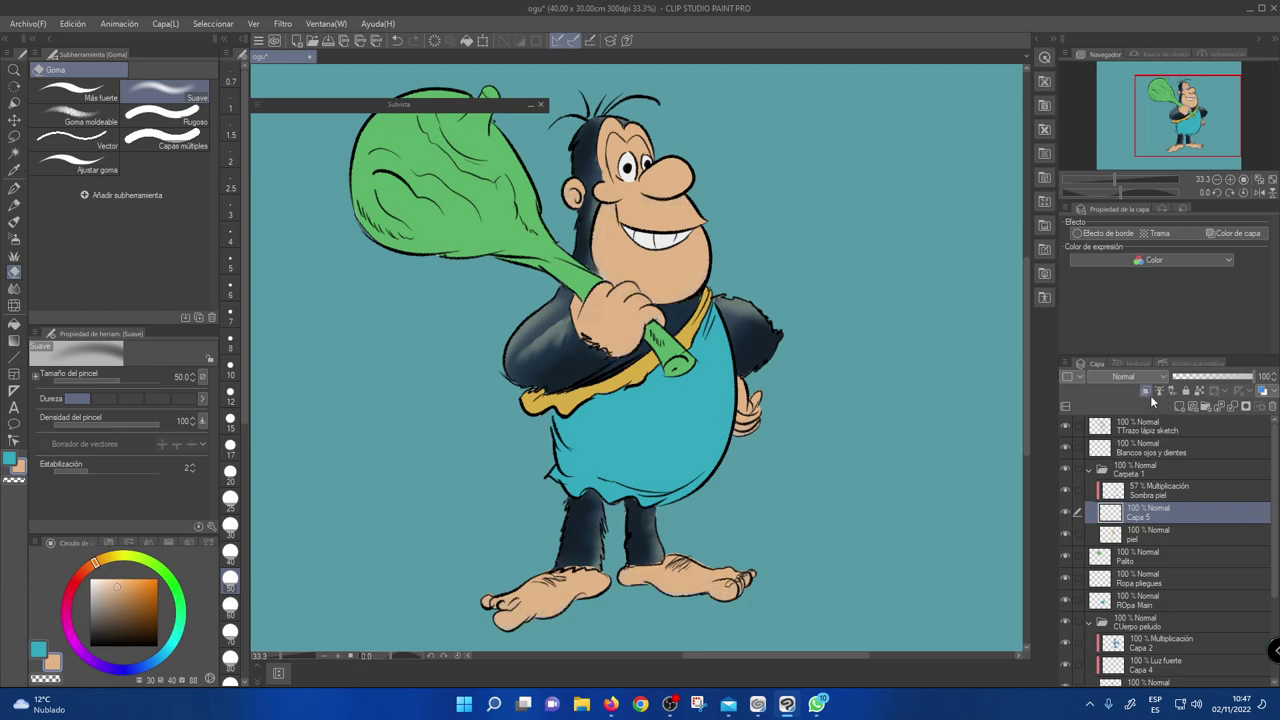
left_click(1147, 390)
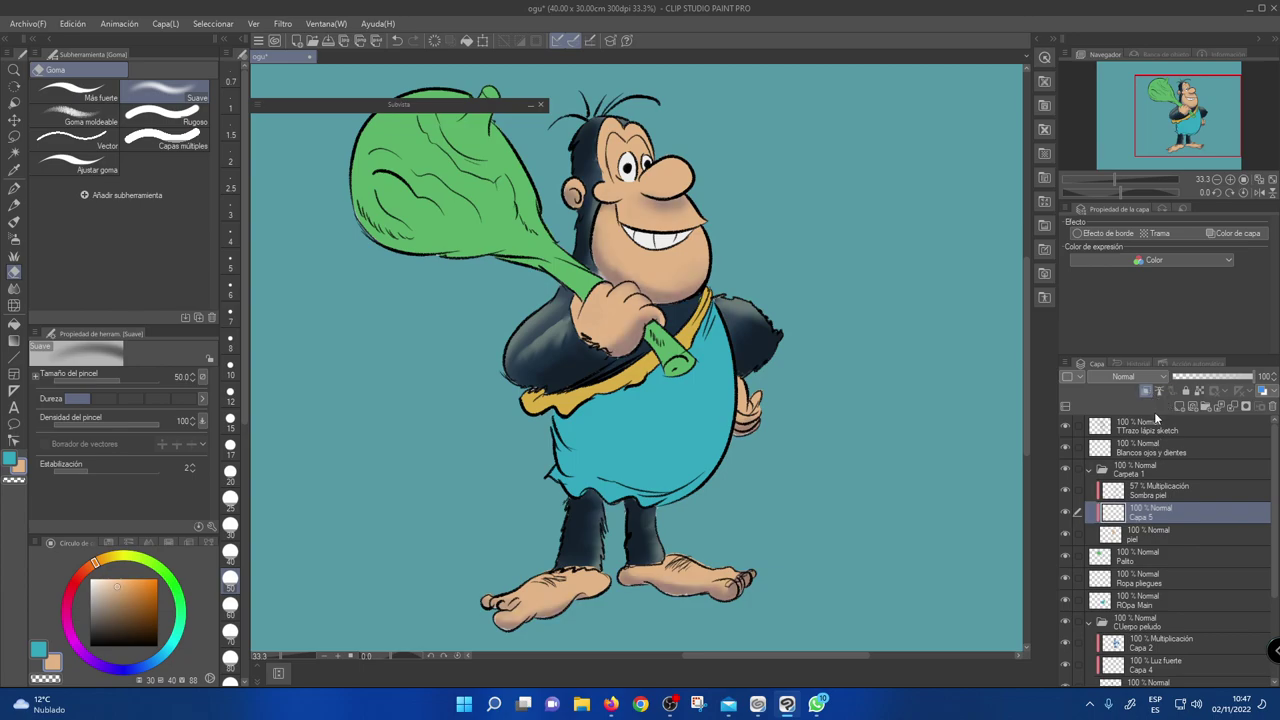
left_click(1147, 390)
left_click(1150, 393)
- Choose white and the Pintar y aplicar brush at size 30, and paint a highlight on the knuckles of the gripping hand
left_click(98, 583)
left_click_drag(98, 583, 90, 578)
key("b")
key("b")
key("b")
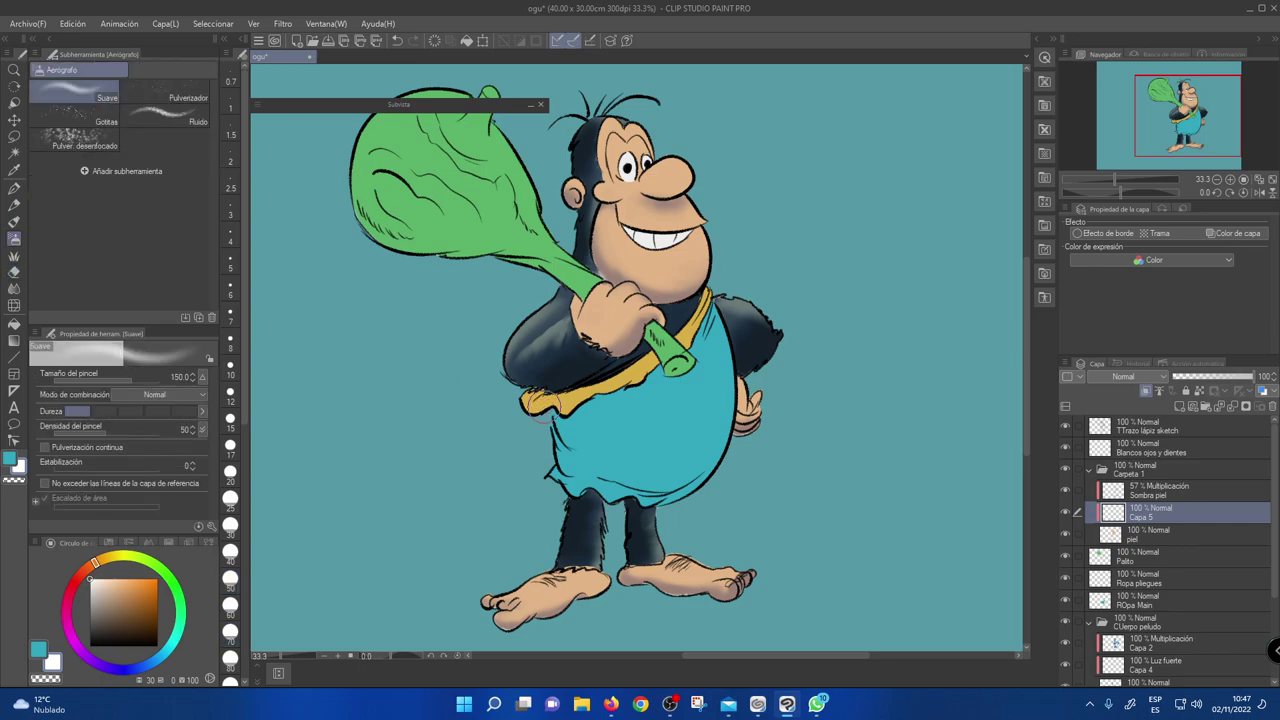
key("b")
key("b")
key("b")
key("b")
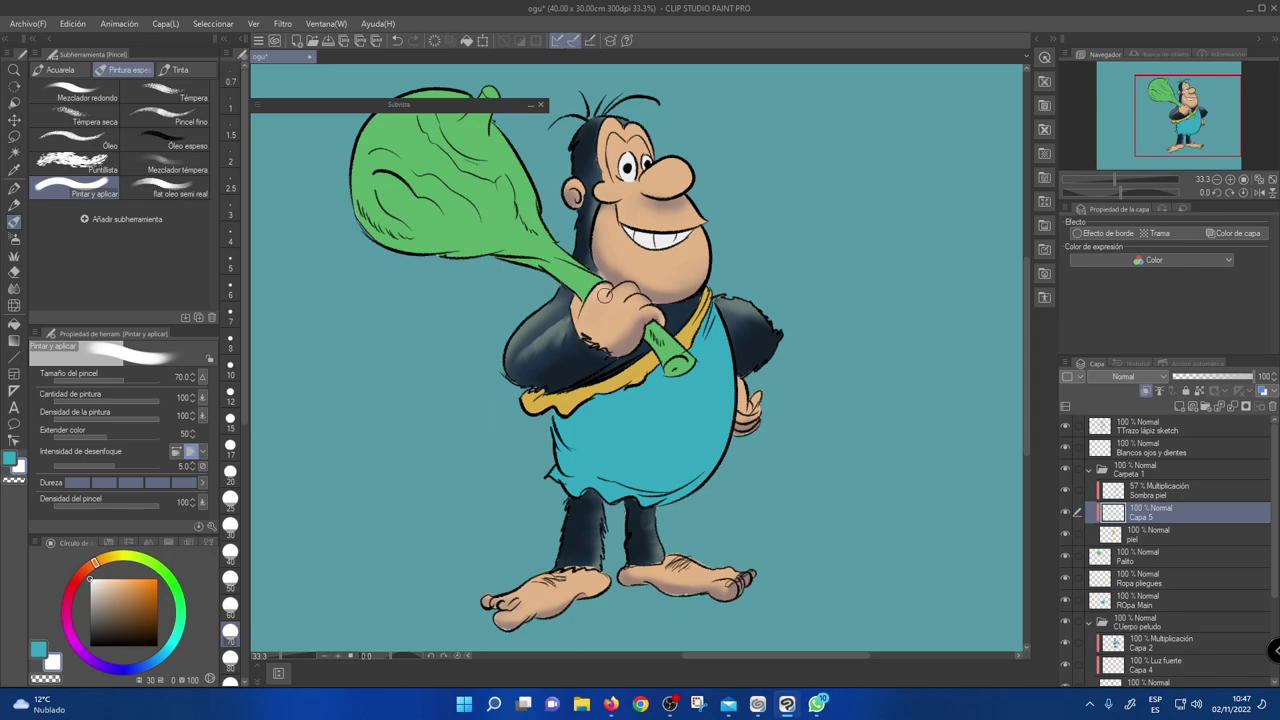
key("bracketleft")
key("bracketleft")
key("bracketleft")
key("bracketleft")
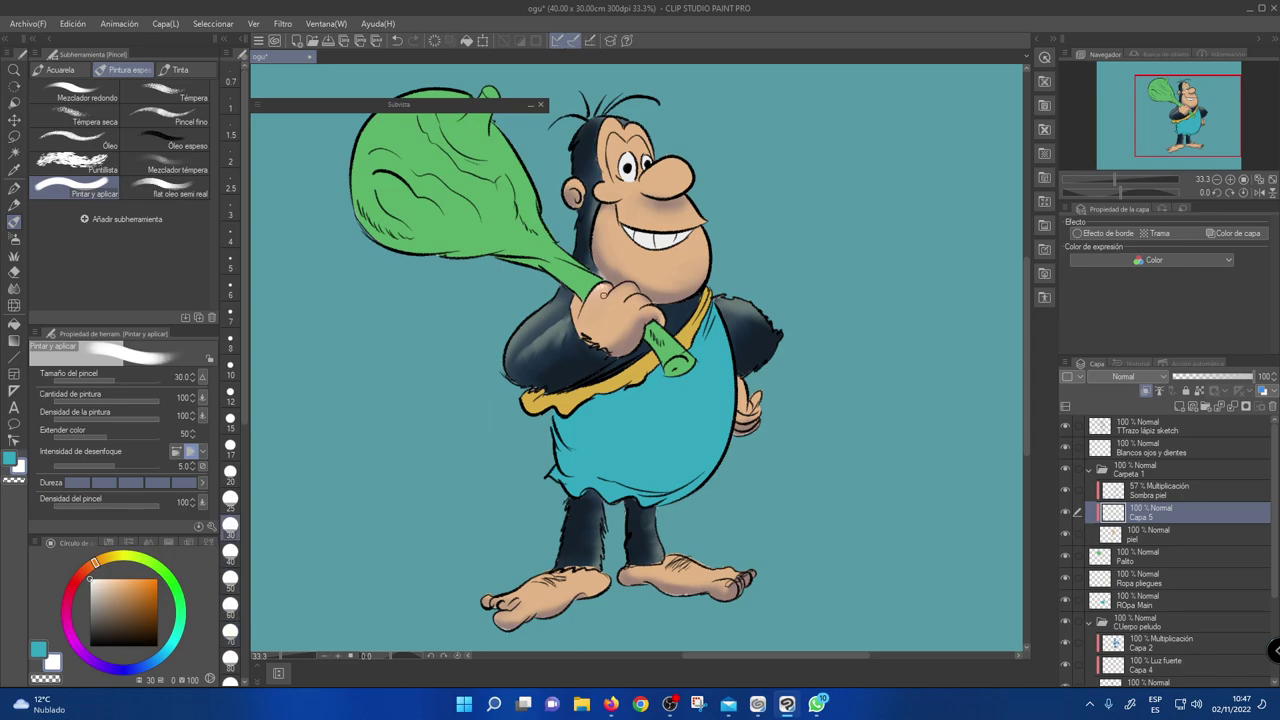
left_click_drag(636, 287, 626, 286)
- Choose a pale yellow and paint highlights on the gripping hand's knuckles and the top of the nose
left_click(633, 372, "alt")
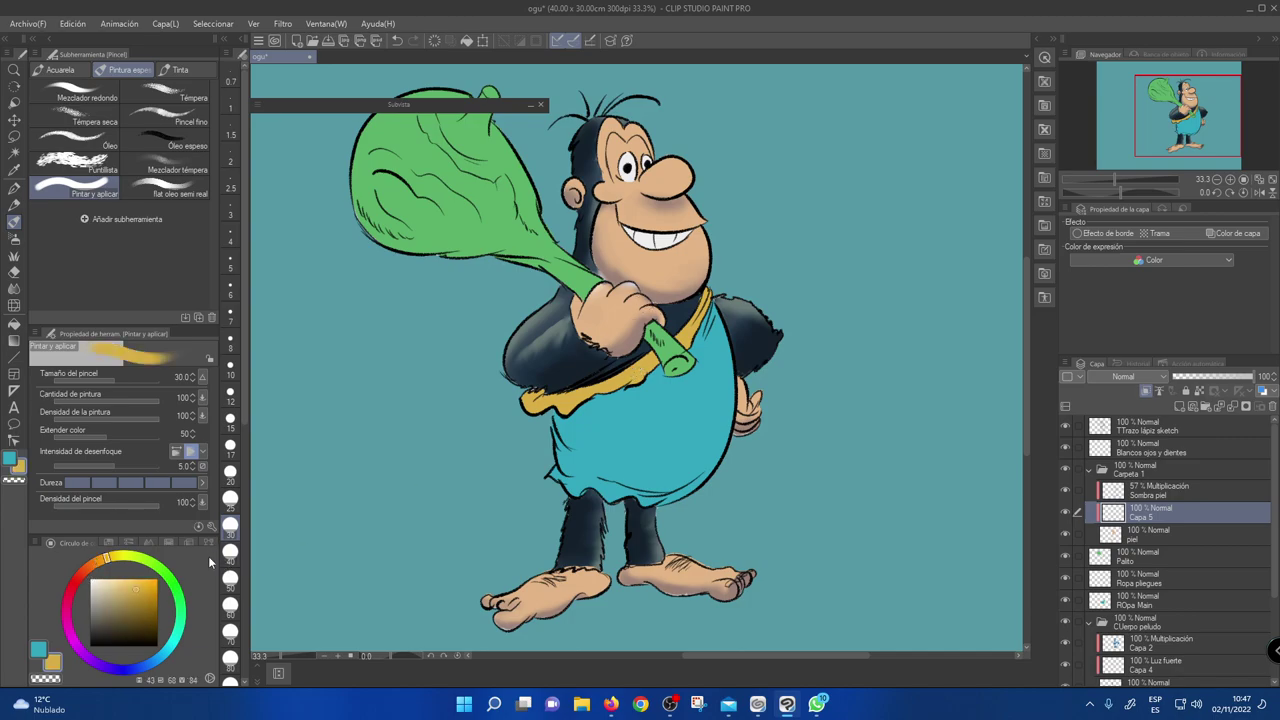
left_click(123, 556)
left_click(118, 578)
left_click(116, 578)
mouse_move(624, 286)
left_mouse_down()
mouse_move(589, 302)
mouse_move(633, 287)
left_mouse_up()
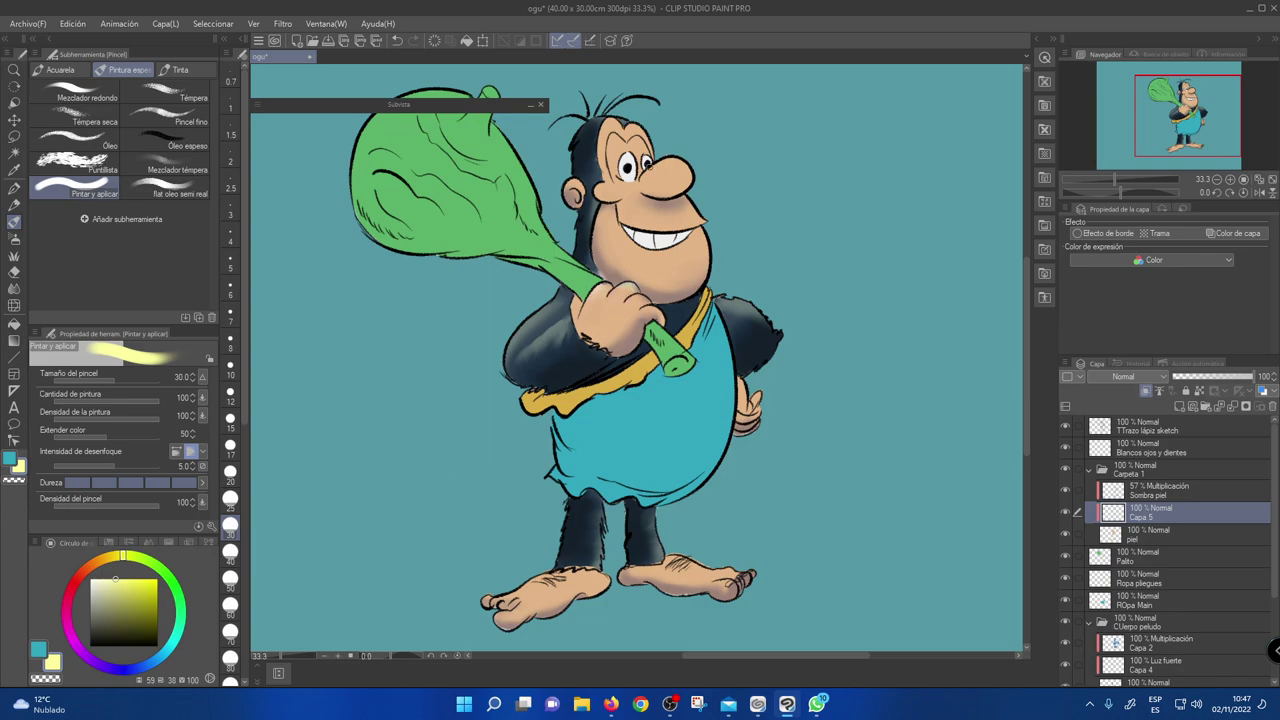
mouse_move(652, 170)
left_mouse_down()
mouse_move(668, 160)
mouse_move(682, 174)
left_mouse_up()
- Set the highlight layer's blending mode to Luz fuerte and paint pale yellow highlights on the cheek, brow and gripping fingers
left_click(1158, 378)
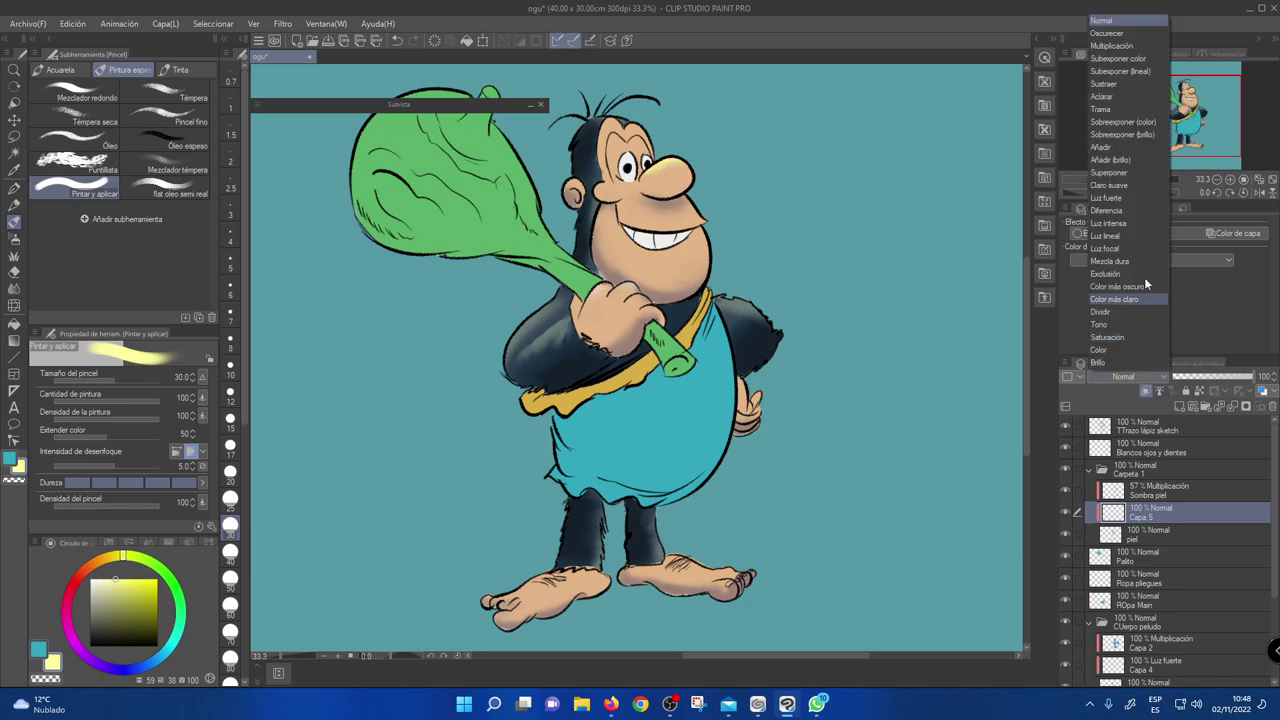
left_click(1106, 198)
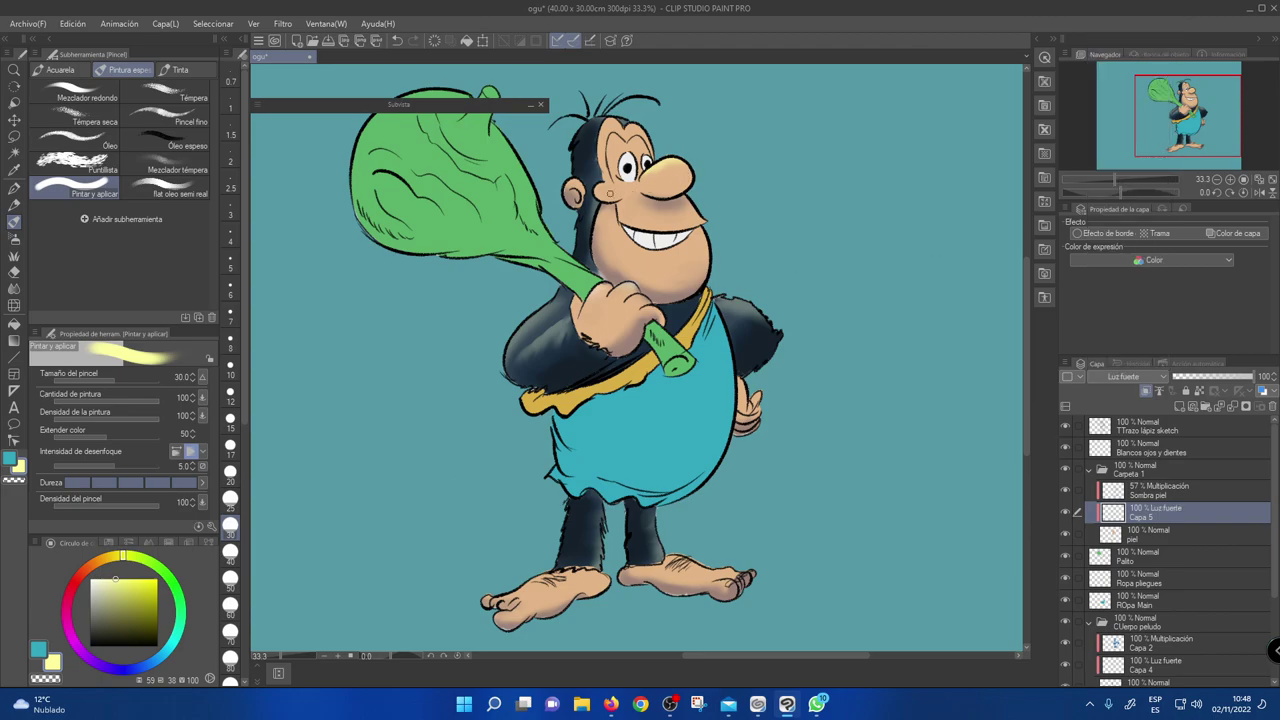
left_click_drag(612, 190, 606, 188)
left_click_drag(621, 127, 597, 138)
mouse_move(606, 288)
left_mouse_down()
mouse_move(596, 291)
mouse_move(638, 284)
mouse_move(629, 300)
left_mouse_up()
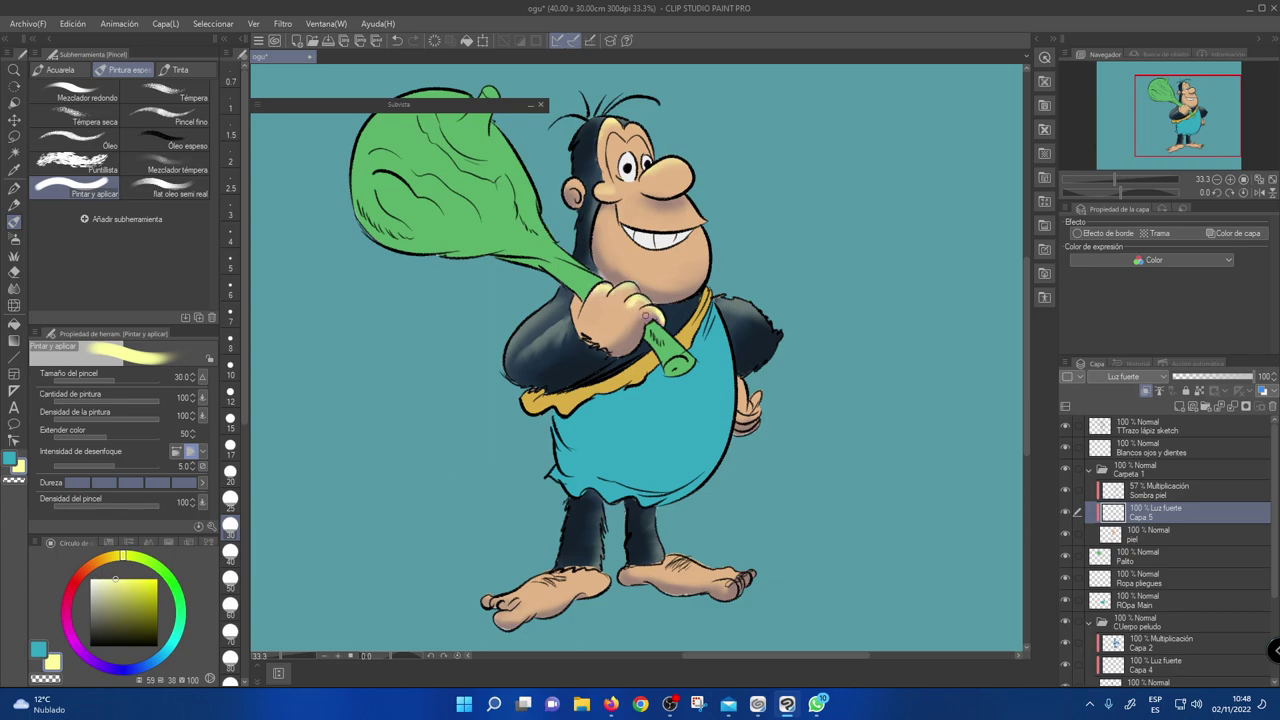
- Adjust the highlight layer's hue slightly with the Tono/Saturación/Luminosidad correction
key("ctrl+u")
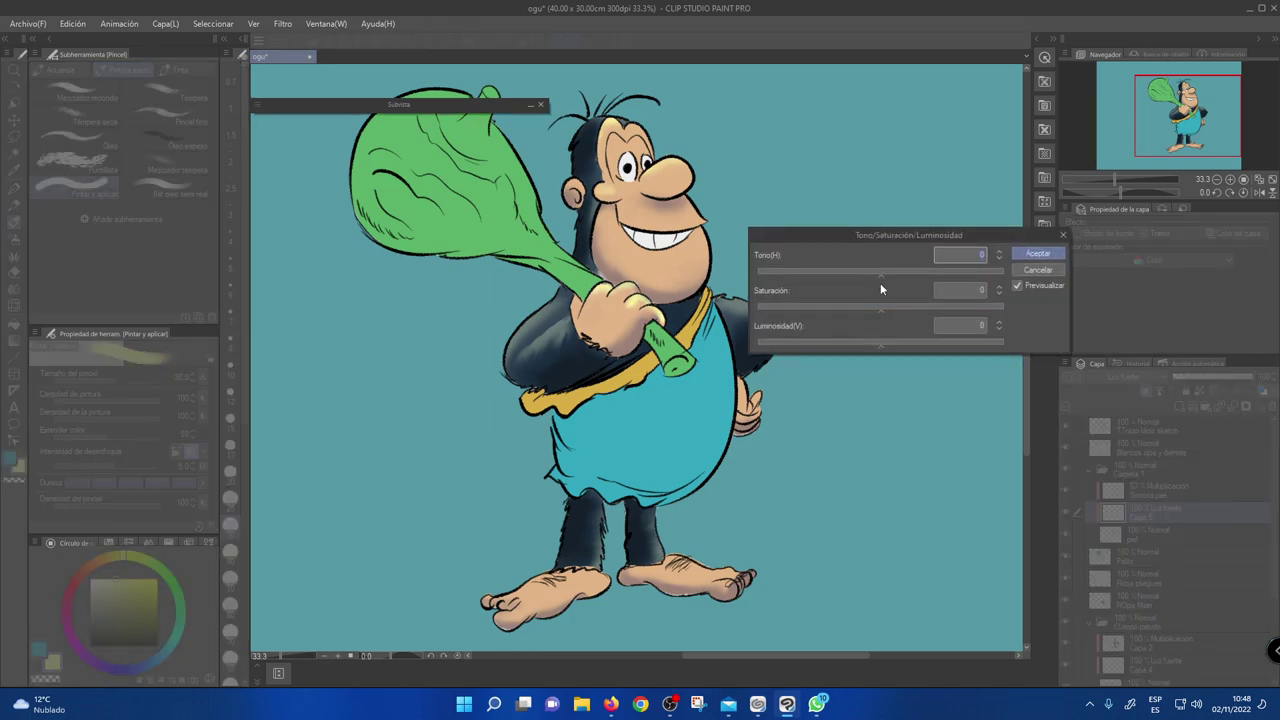
mouse_move(879, 271)
left_mouse_down()
mouse_move(854, 272)
mouse_move(884, 274)
left_mouse_up()
left_click(1036, 254)
- Lower the highlight layer's opacity to 57% and paint pale yellow highlights along the tops of both feet
left_click_drag(1252, 376, 1219, 376)
left_click_drag(668, 556, 725, 572)
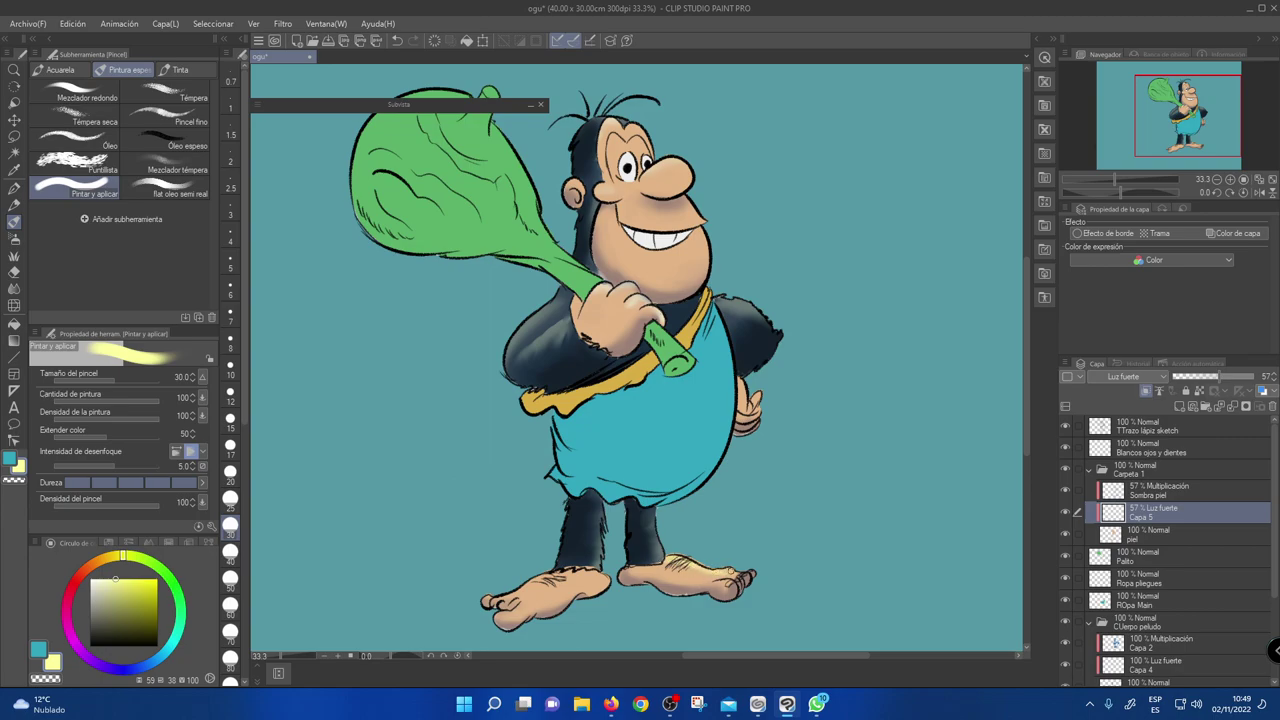
left_click_drag(598, 570, 492, 600)
- Add a new clipped layer directly above the piel layer and choose a fully saturated bright red
left_click(1173, 537)
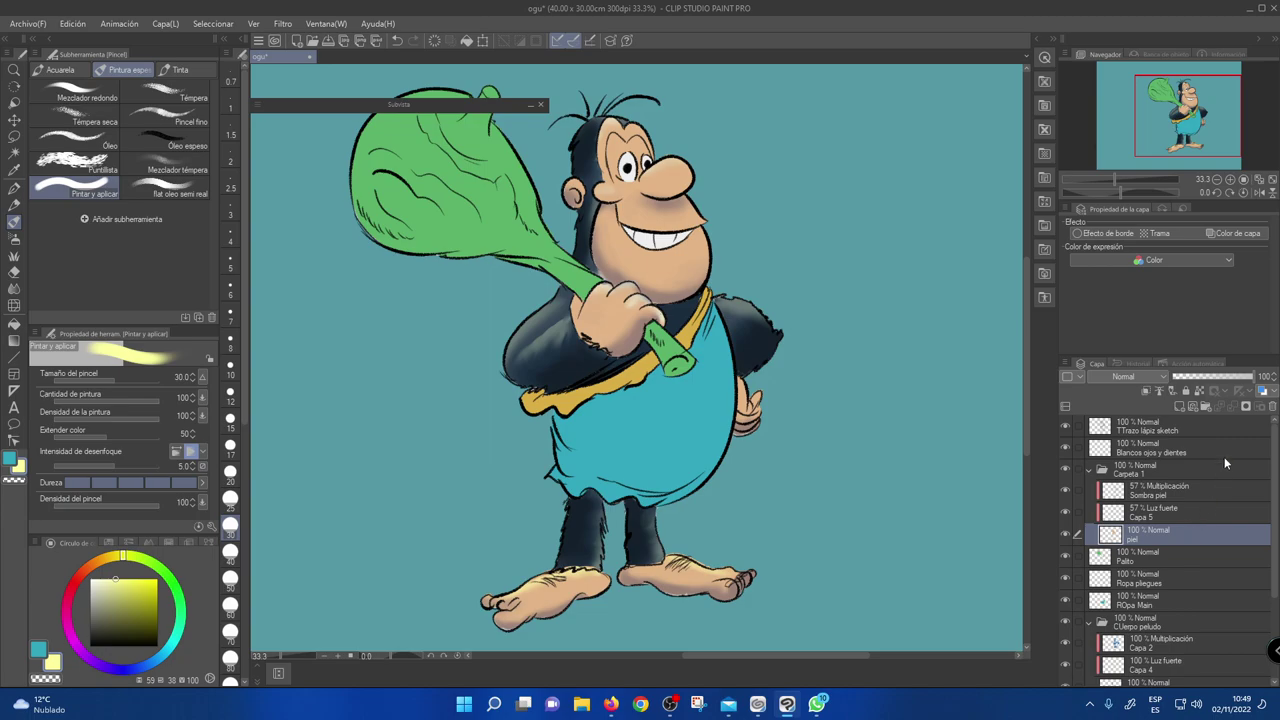
left_click(1181, 406)
left_click(72, 590)
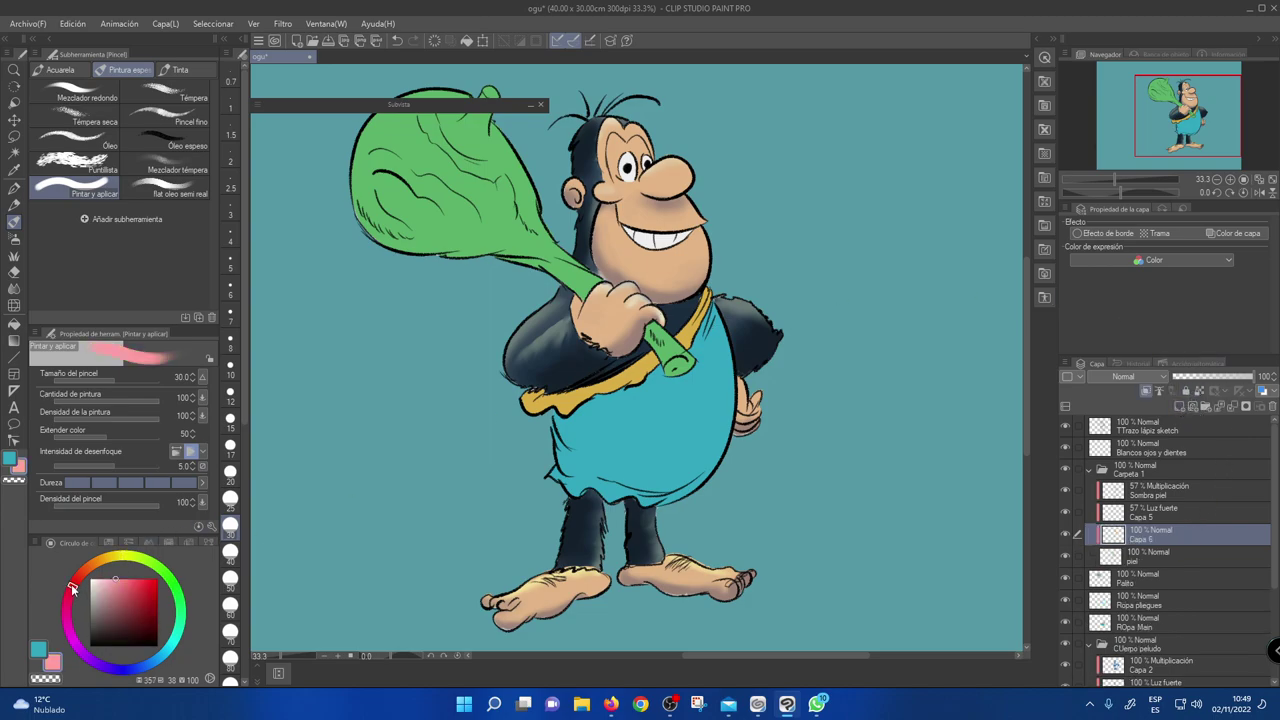
left_click(157, 579)
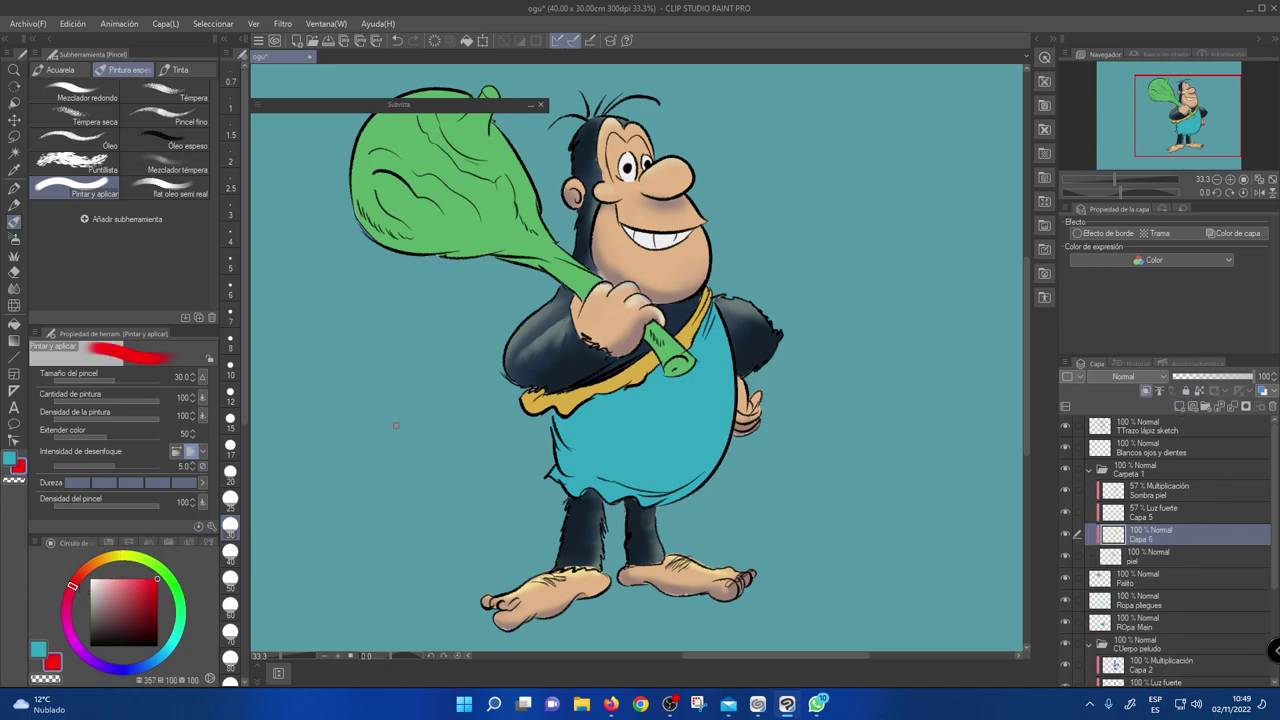
- Increase the brush size to 100 and paint a red blush over the centre of the nose
key("bracketright")
key("bracketright")
key("bracketright")
key("bracketright")
key("bracketright")
key("bracketright")
left_click(670, 174)
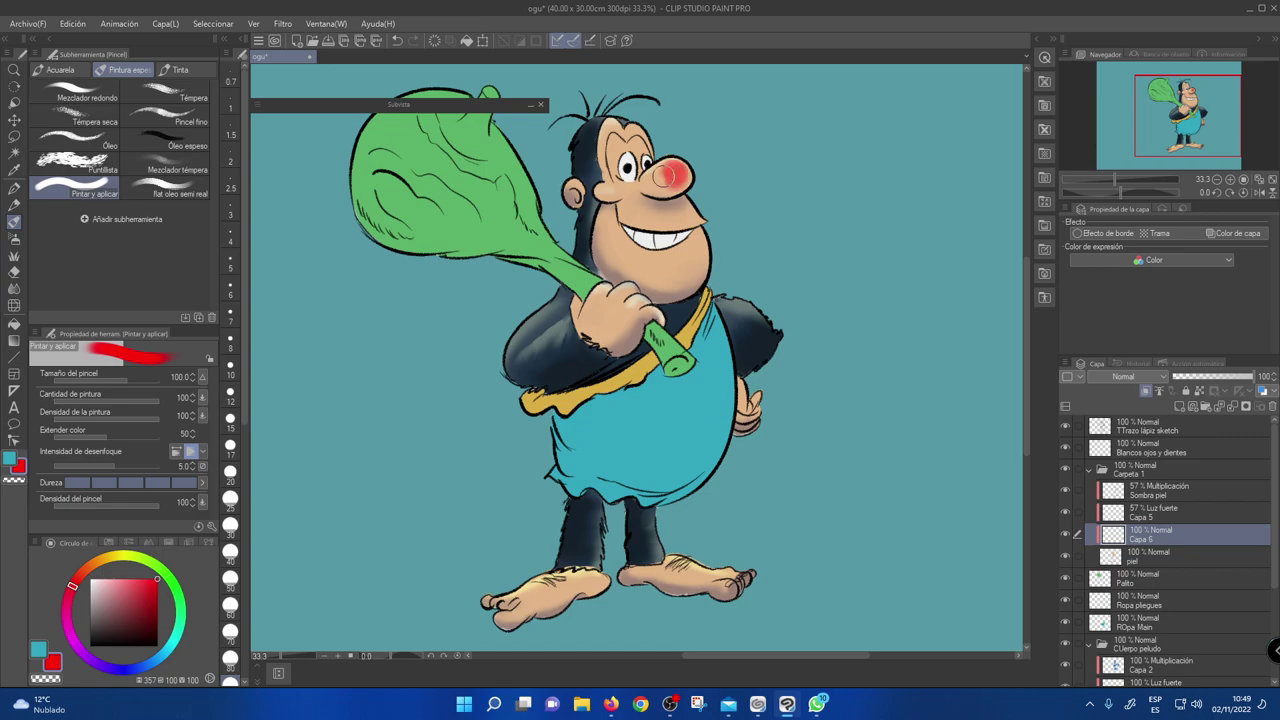
left_click_drag(672, 172, 658, 178)
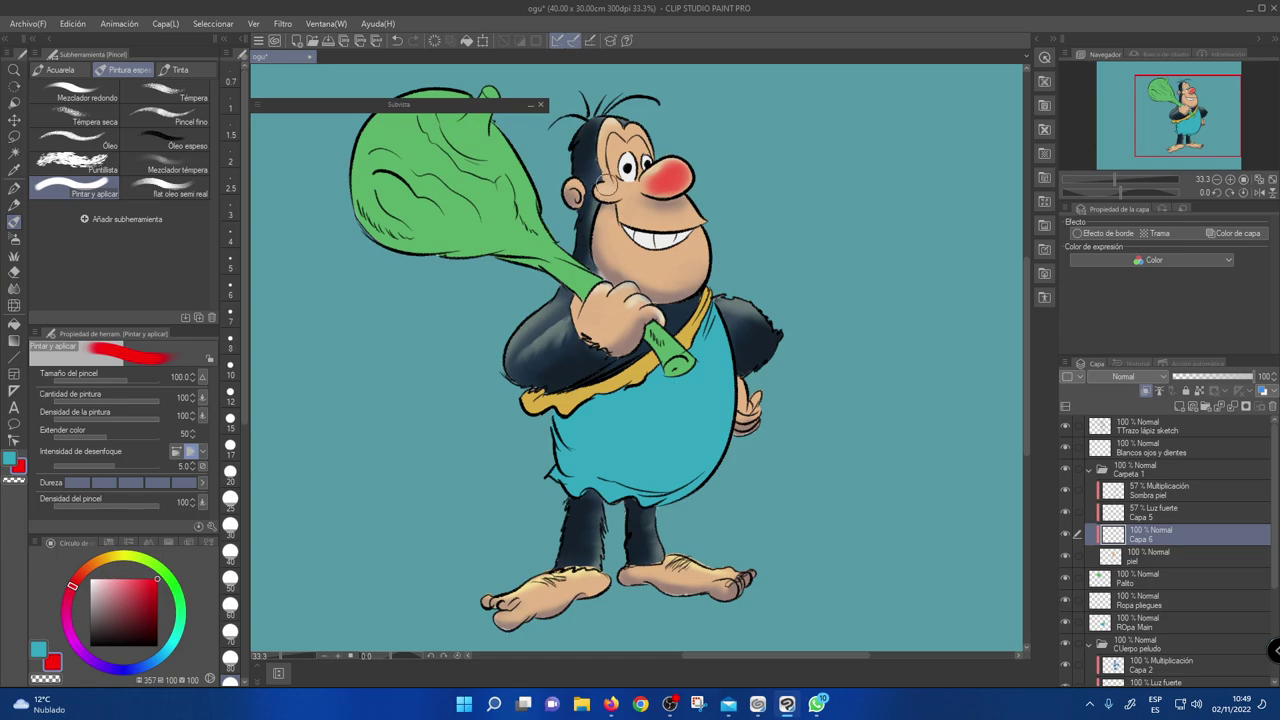
- Reduce the brush size to 60, redden the cheek below the eye and fill the rest of the nose with red
key("[")
key("[")
key("[")
left_click_drag(602, 192, 609, 188)
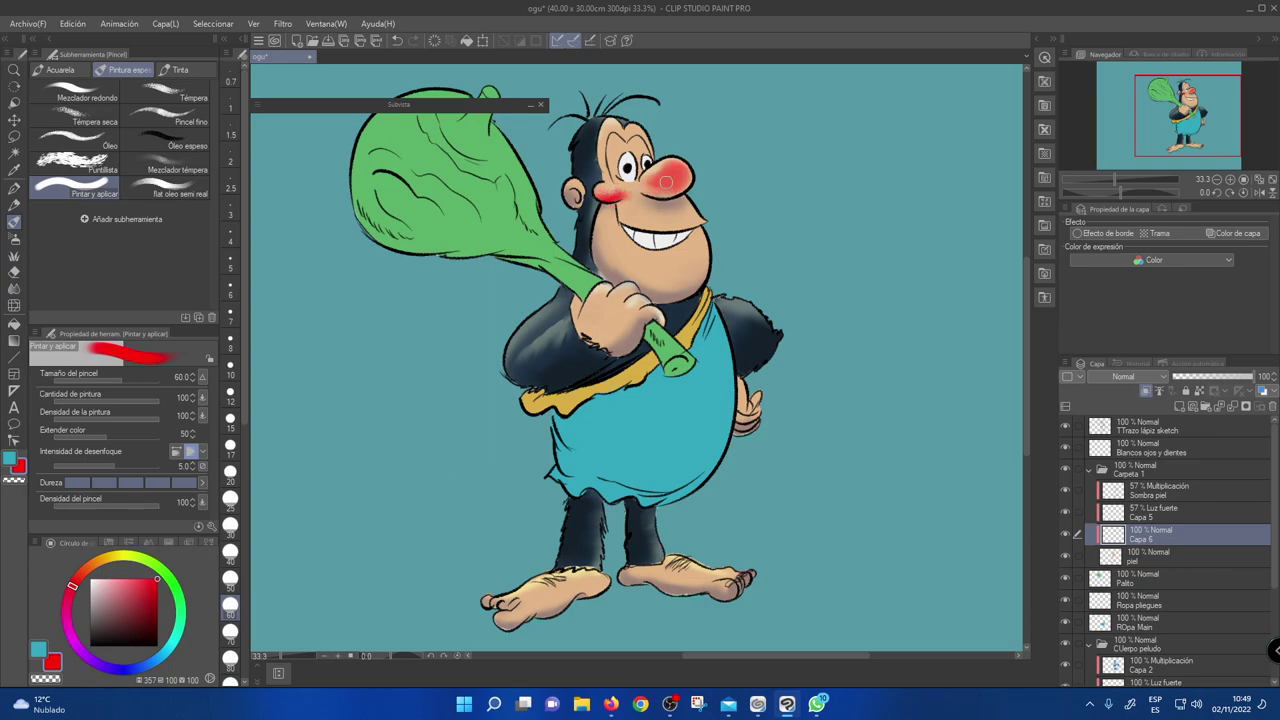
mouse_move(651, 188)
left_mouse_down()
mouse_move(682, 178)
mouse_move(673, 187)
left_mouse_up()
mouse_move(673, 186)
left_mouse_down()
mouse_move(645, 192)
mouse_move(676, 164)
mouse_move(685, 174)
mouse_move(641, 183)
mouse_move(667, 181)
mouse_move(598, 187)
mouse_move(618, 198)
mouse_move(680, 174)
left_mouse_up()
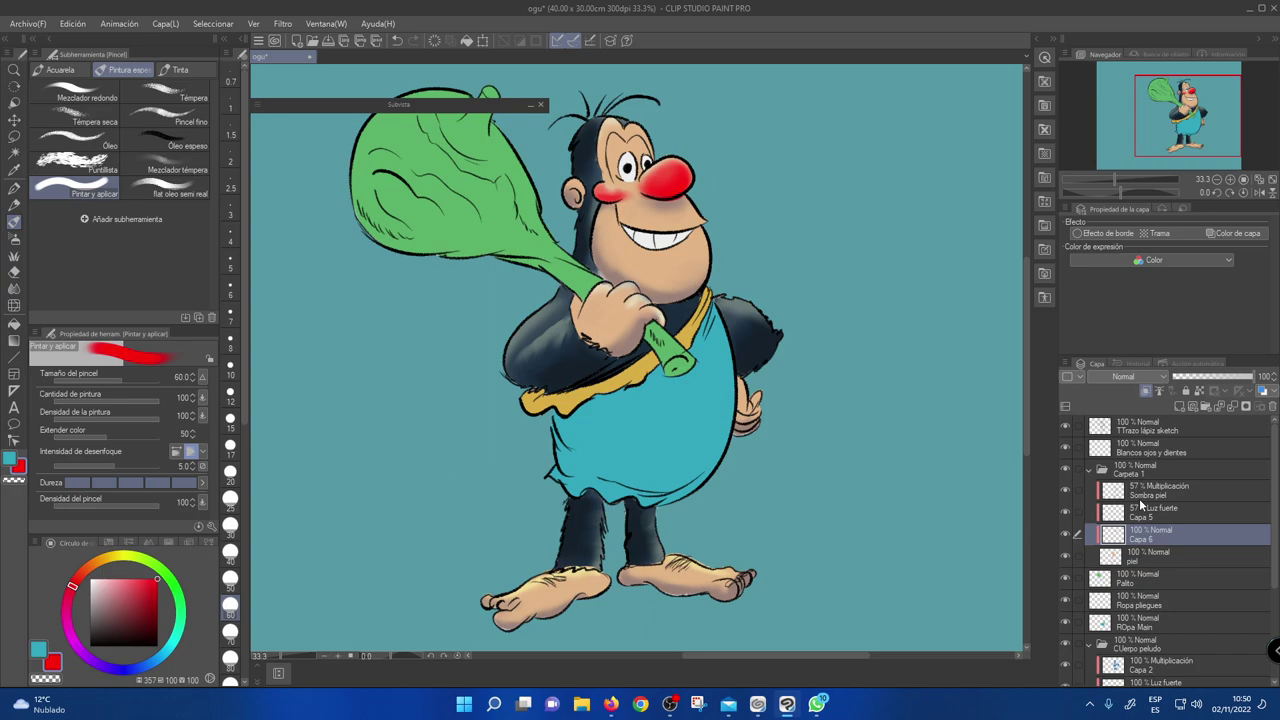
- Shift the blush layer's hue to -10 and luminosity to -13, and lower its opacity to 73%
key("ctrl+u")
left_click_drag(878, 277, 875, 275)
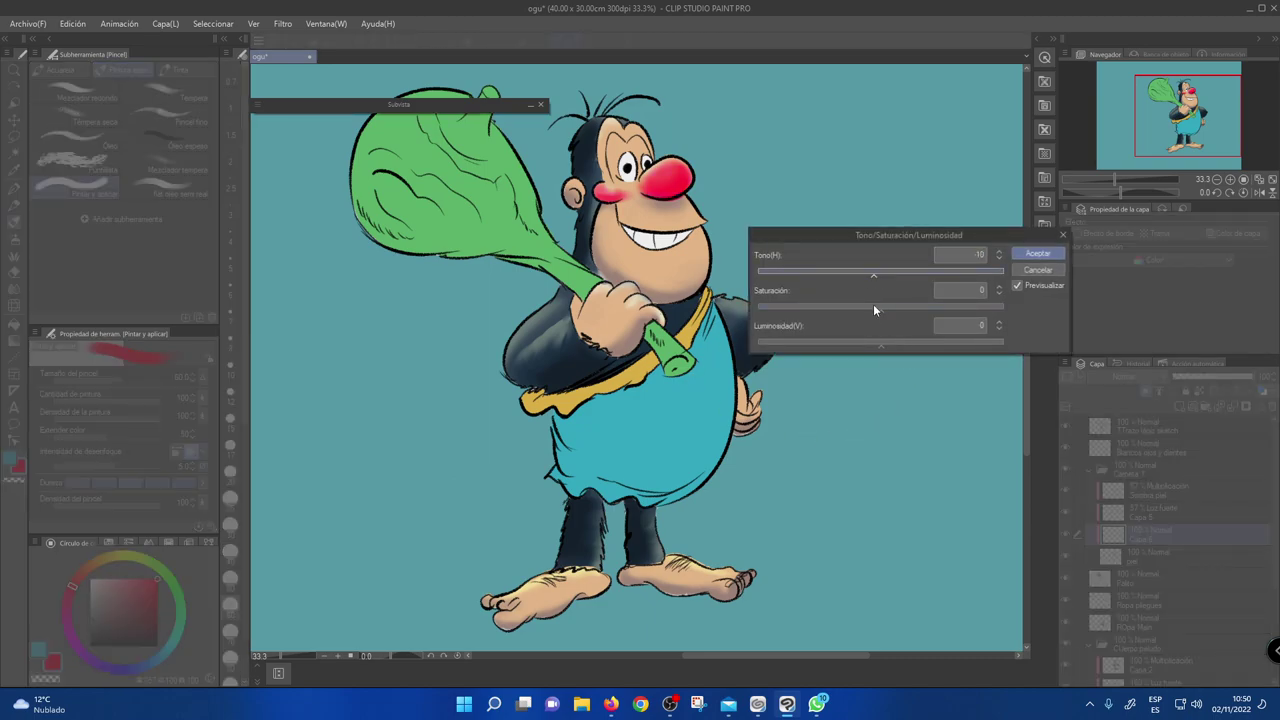
left_click_drag(880, 346, 878, 350)
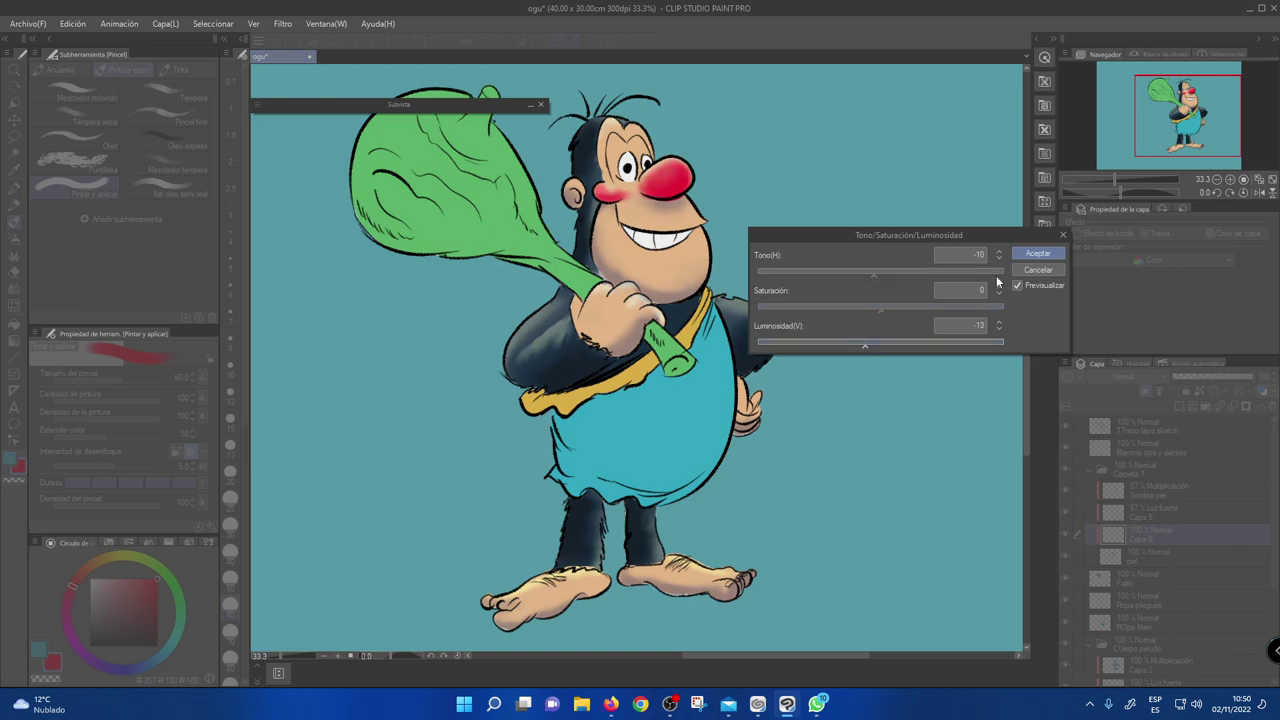
left_click(1026, 252)
mouse_move(1258, 382)
left_mouse_down()
mouse_move(1231, 380)
mouse_move(1241, 377)
left_mouse_up()
- Paint white highlights on the red nose and cheek on the skin's Luz fuerte layer
left_click(1166, 514)
left_click(90, 579)
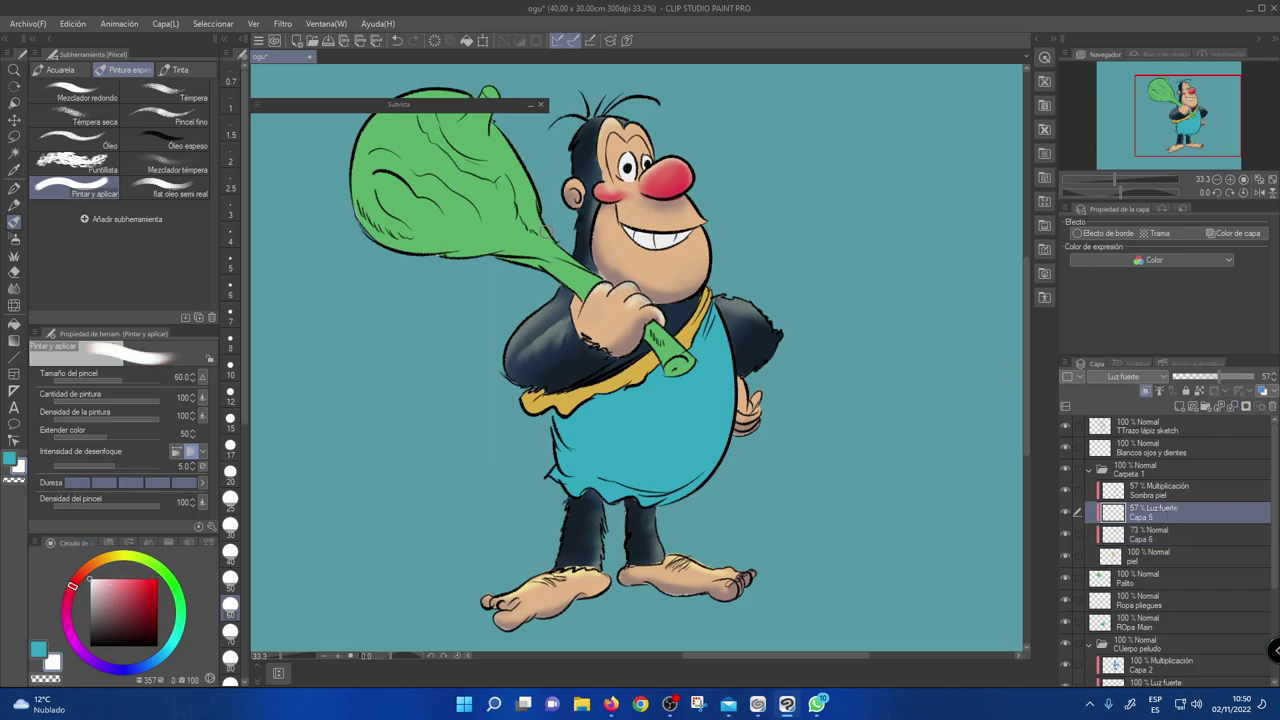
left_click_drag(678, 168, 612, 185)
left_click(672, 710)
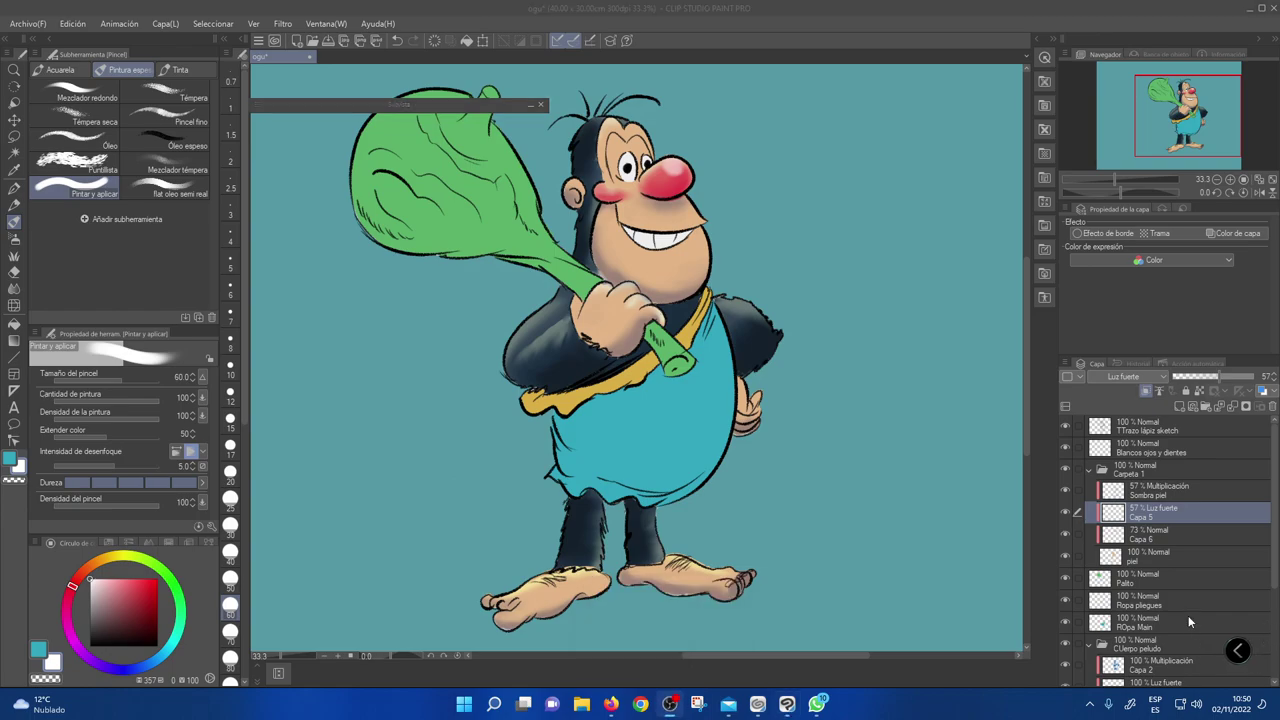